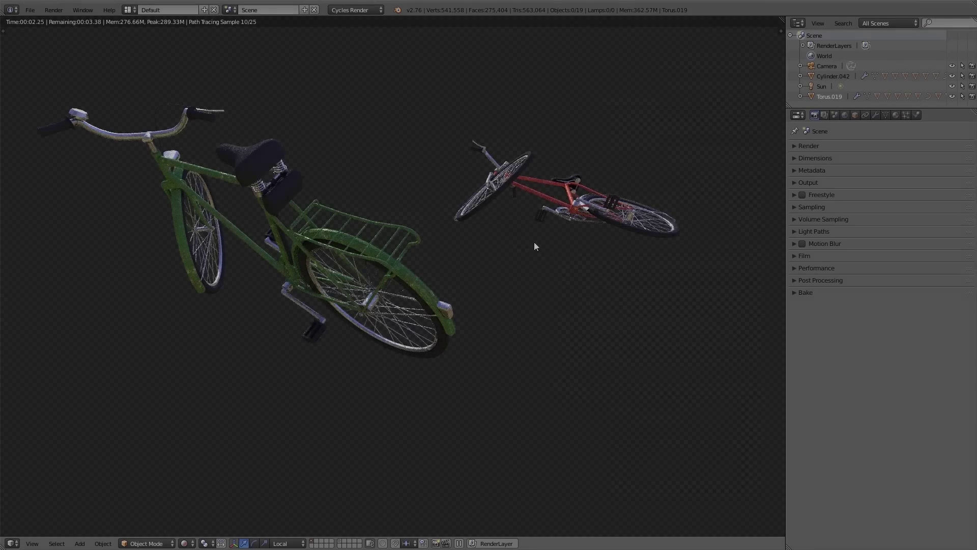
Examine the bicycle, the robot, the two characters and the concrete wall asset in rendered view from several angles
key(shift+z)
mouse_move(426, 197)
middle_down()
mouse_move(228, 191)
mouse_move(235, 187)
middle_up()
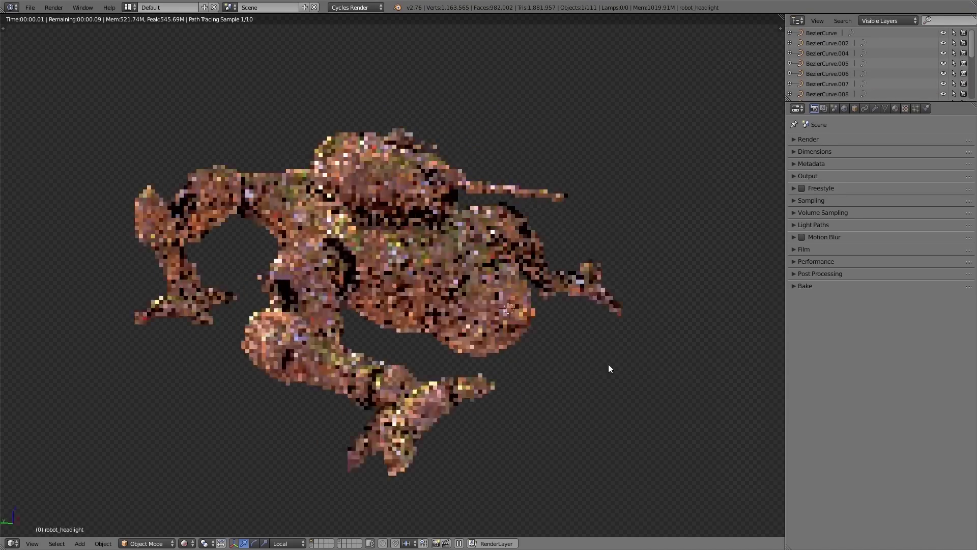
middle_drag(609, 367, 376, 378)
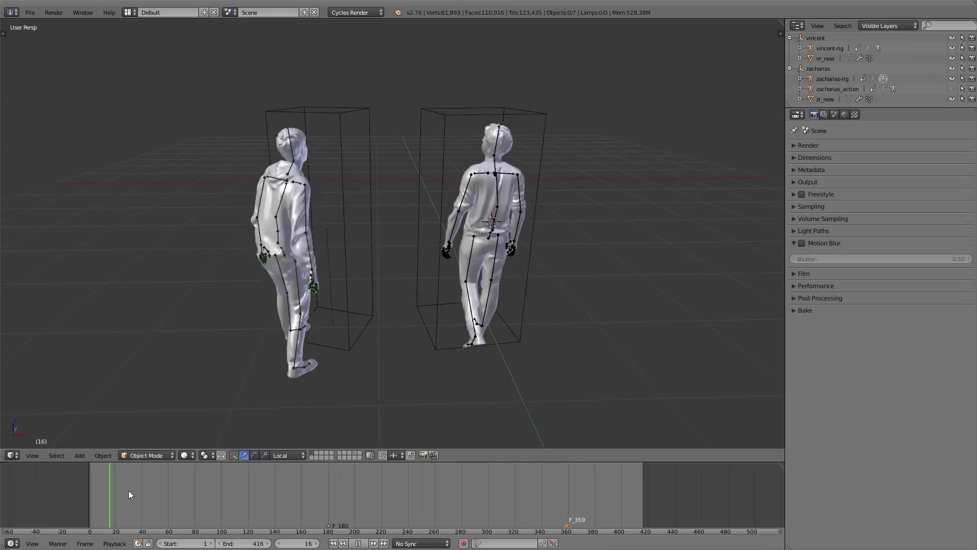
mouse_move(128, 490)
mouse_down()
mouse_move(498, 491)
mouse_move(232, 491)
mouse_up()
key(shift+z)
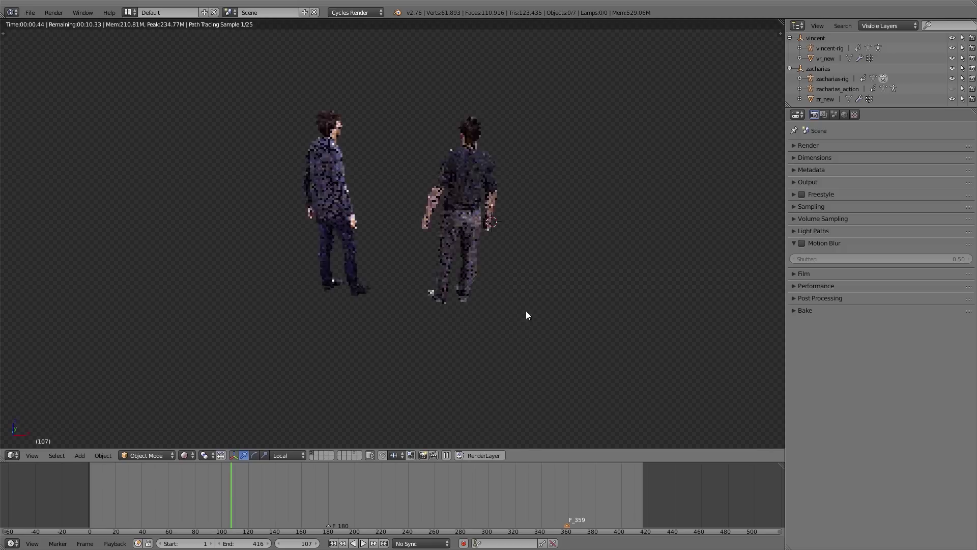
middle_drag(424, 248, 289, 286)
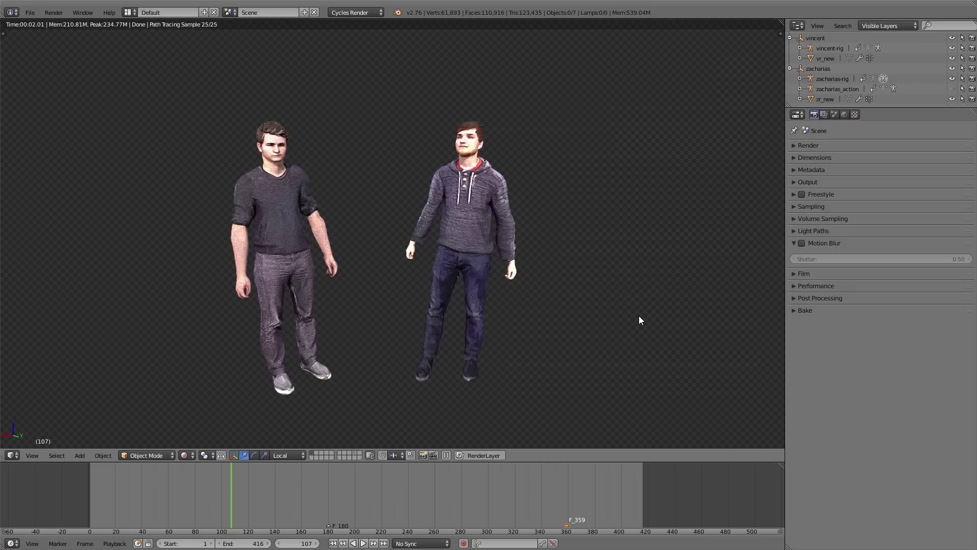
drag(305, 497, 144, 490)
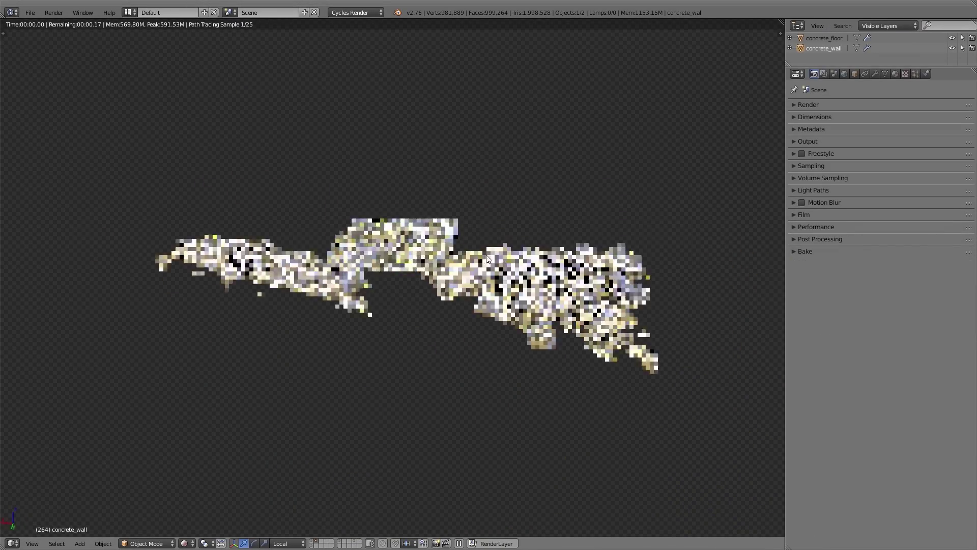
middle_drag(388, 252, 364, 247)
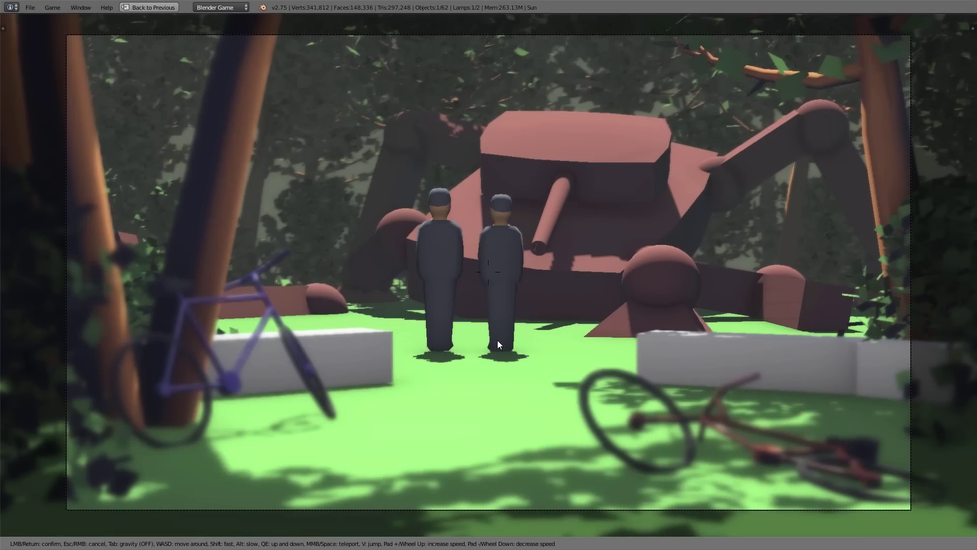
Walk backward and forward through the forest previs scene to view the robot, characters and bicycles
key(s)
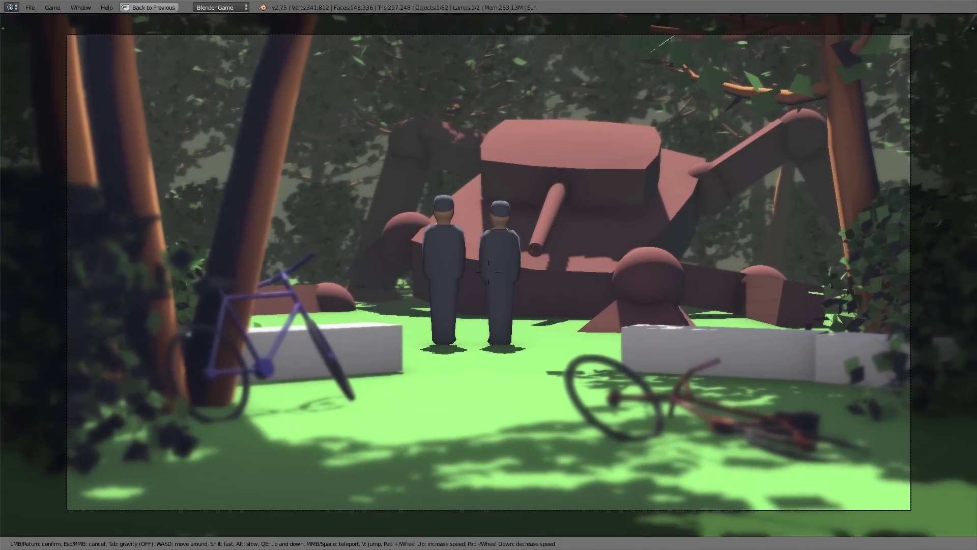
key(s)
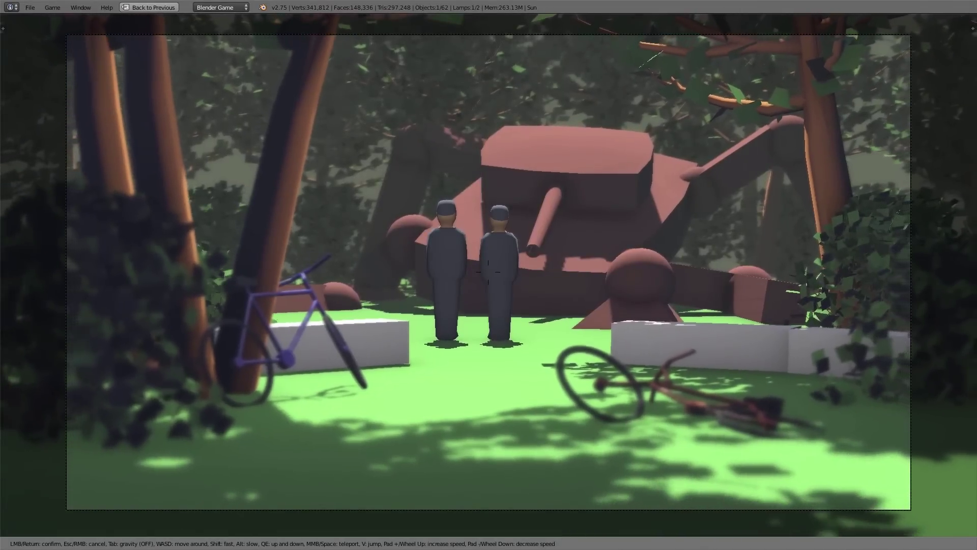
key(s)
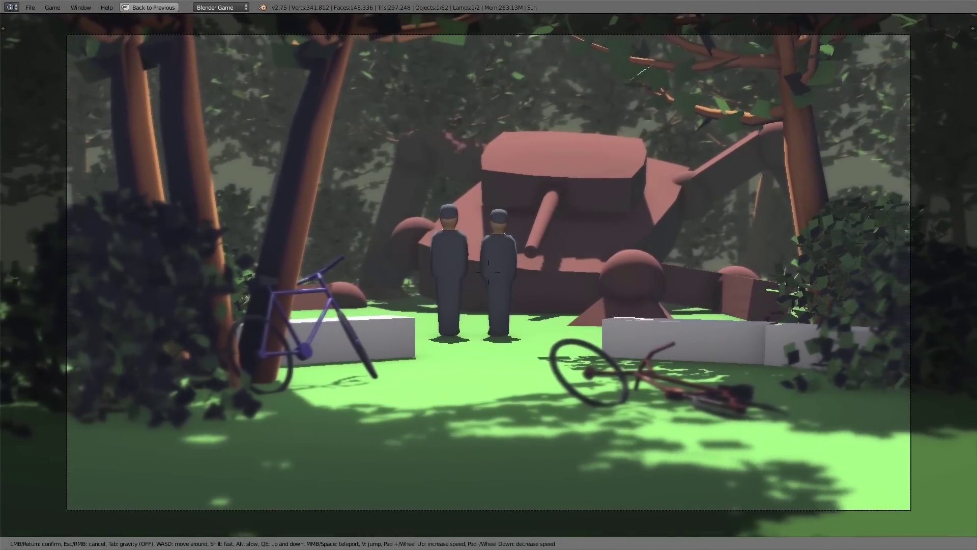
key(w)
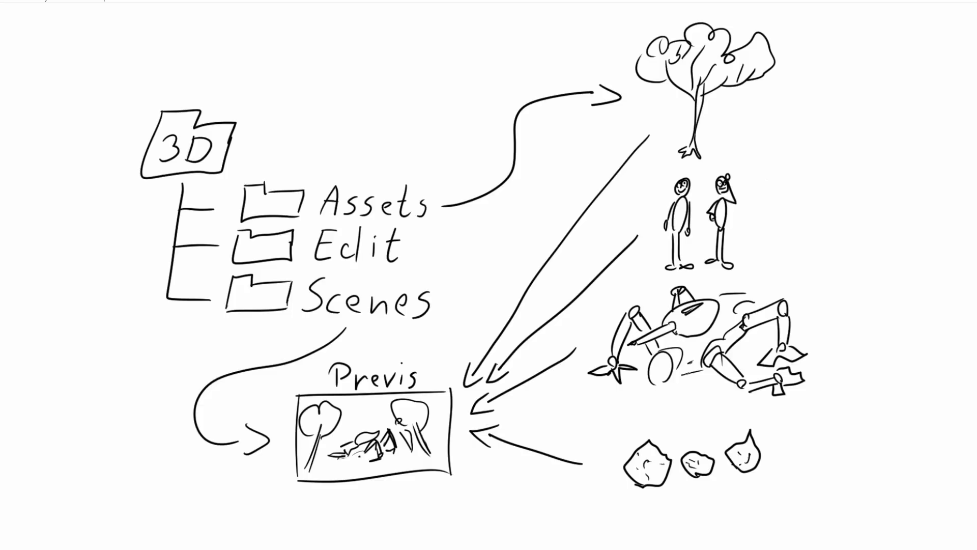
Write "Append" in red beside the tree and character sketches
drag(777, 168, 802, 164)
drag(783, 148, 802, 143)
mouse_move(813, 140)
mouse_down()
mouse_move(813, 156)
mouse_move(837, 156)
mouse_up()
drag(860, 146, 873, 150)
drag(880, 136, 894, 153)
mouse_move(919, 135)
mouse_down()
mouse_move(930, 101)
mouse_move(924, 151)
mouse_up()
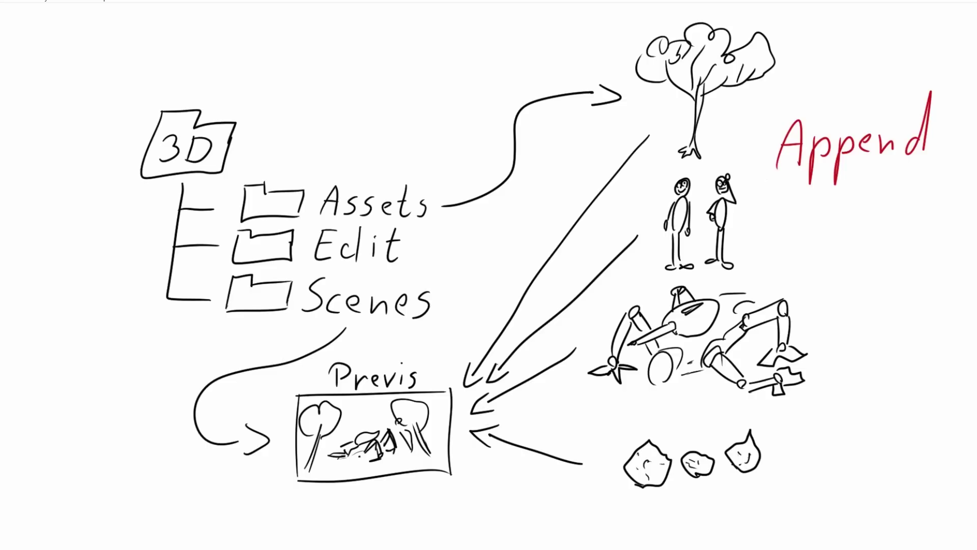
Write a file size in MB in red below the Previs frame
drag(337, 494, 334, 511)
drag(336, 494, 360, 493)
drag(374, 492, 376, 493)
drag(397, 507, 417, 505)
drag(425, 484, 425, 506)
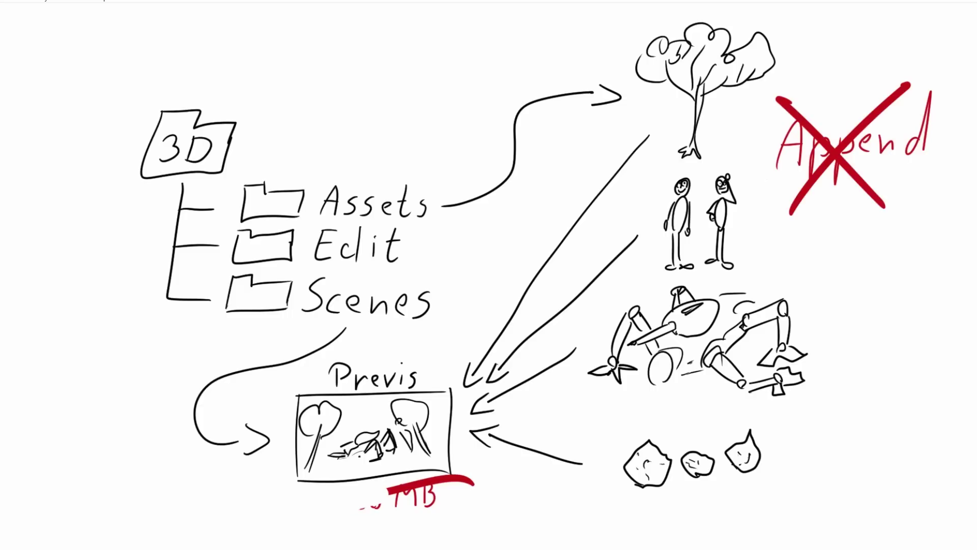
Write "Linking" in green between the tree and character sketches
drag(797, 117, 812, 160)
drag(822, 141, 820, 159)
mouse_move(844, 143)
mouse_down()
mouse_move(841, 161)
mouse_move(857, 158)
mouse_up()
drag(876, 117, 882, 157)
drag(894, 140, 892, 161)
mouse_move(904, 139)
mouse_down()
mouse_move(918, 157)
mouse_move(944, 150)
mouse_up()
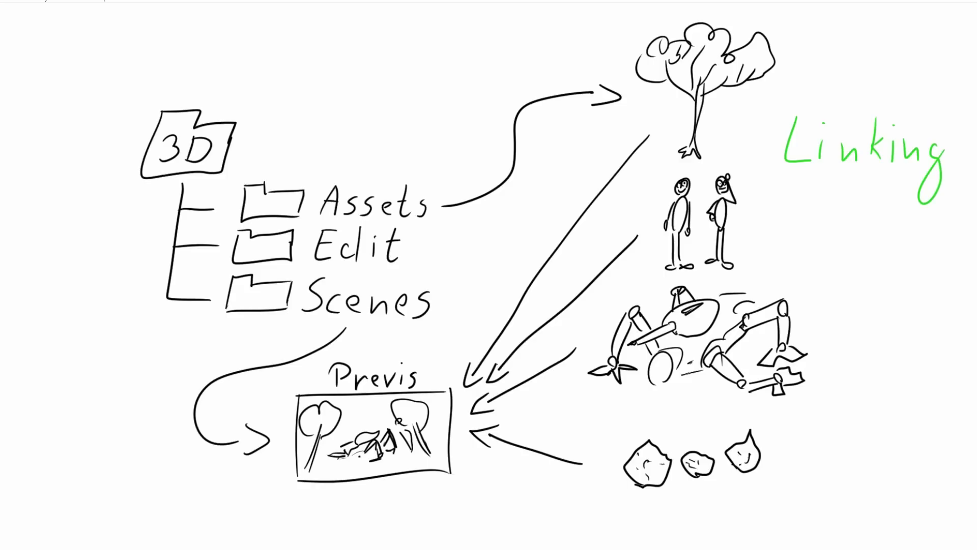
Write green file sizes: 50MB below the Previs frame, 5MB by the rocks, 30MB by the robot, 10MB by the characters and 50MB by the tree
drag(364, 489, 431, 504)
drag(786, 437, 860, 448)
drag(824, 318, 916, 331)
drag(766, 242, 795, 227)
drag(816, 245, 837, 238)
drag(848, 217, 849, 247)
drag(816, 50, 799, 81)
drag(827, 55, 868, 71)
drag(877, 46, 879, 79)
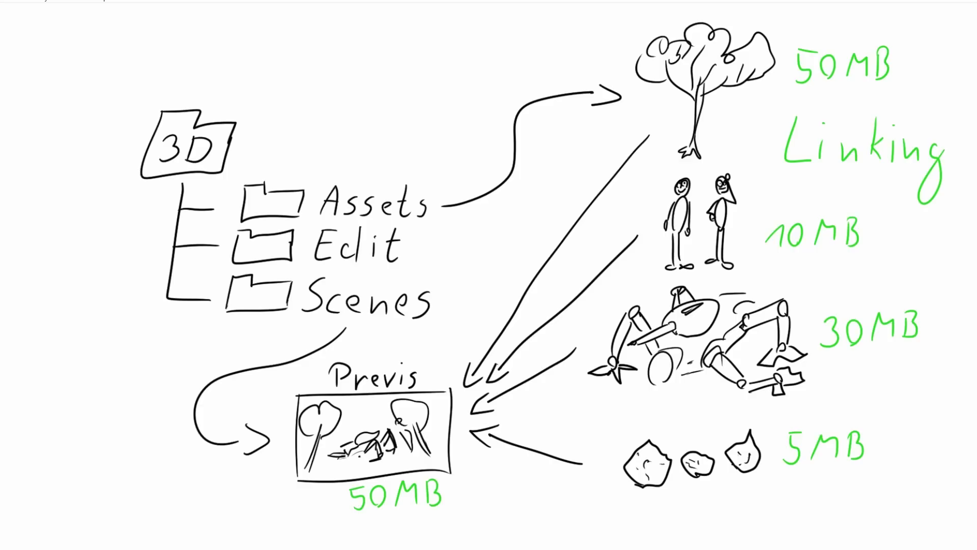
Draw a green downward arrow below the Previs frame's 50MB label and write "Scene v1" under it
mouse_move(489, 397)
middle_down()
mouse_move(520, 148)
mouse_move(555, 95)
middle_up()
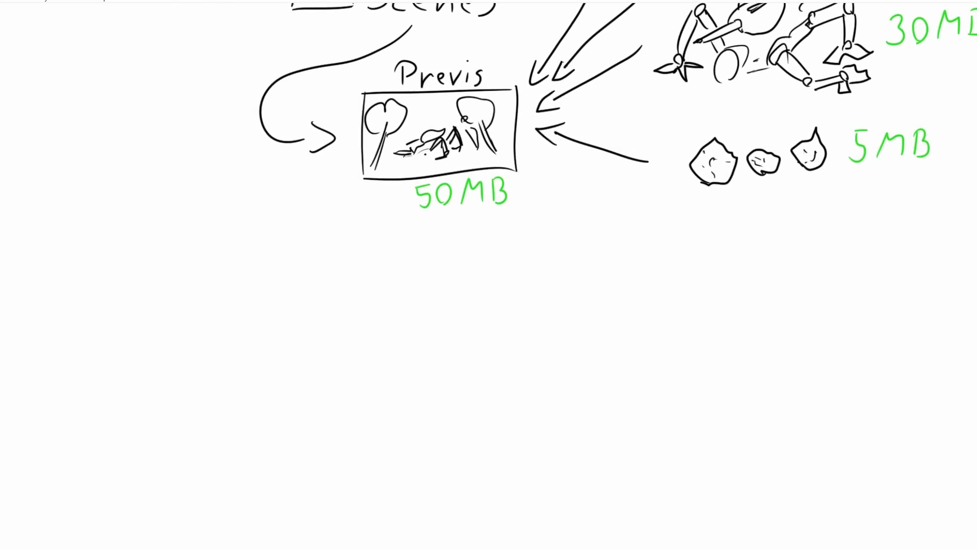
drag(439, 231, 444, 271)
drag(427, 273, 456, 262)
drag(392, 309, 378, 344)
drag(416, 326, 419, 340)
drag(425, 331, 463, 331)
drag(473, 326, 481, 333)
drag(512, 316, 527, 316)
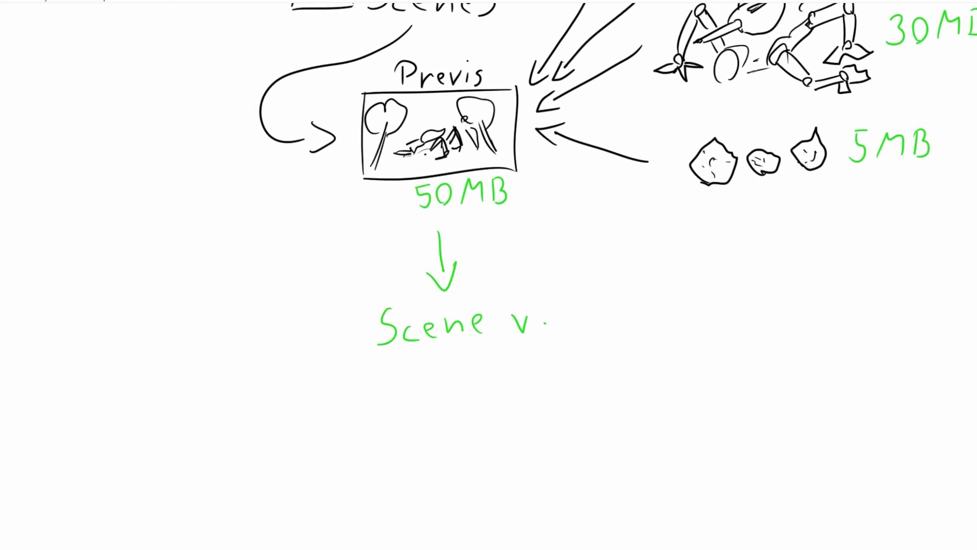
Write "Scene v2" in green under "Scene v1" and add vertical continuation dots below it
drag(426, 391, 437, 398)
drag(447, 398, 464, 395)
drag(468, 388, 481, 392)
mouse_move(513, 370)
mouse_down()
mouse_move(522, 388)
mouse_move(530, 372)
mouse_up()
drag(544, 361, 563, 385)
click(470, 427)
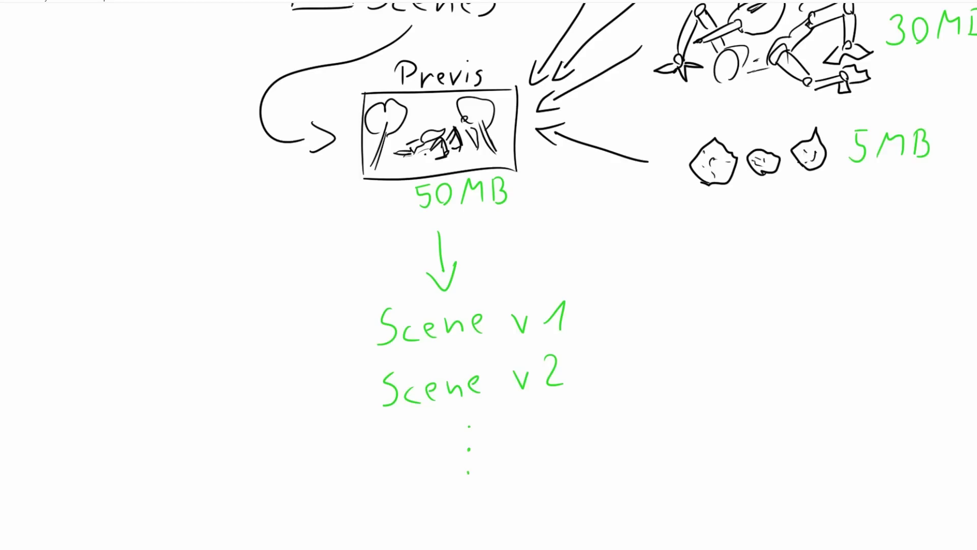
Preview tree_big_b, bush_a and bush_b by toggling their visibility, ending with only tree_big_a shown
mouse_move(613, 262)
mouse_down()
mouse_move(638, 294)
mouse_move(672, 220)
mouse_up()
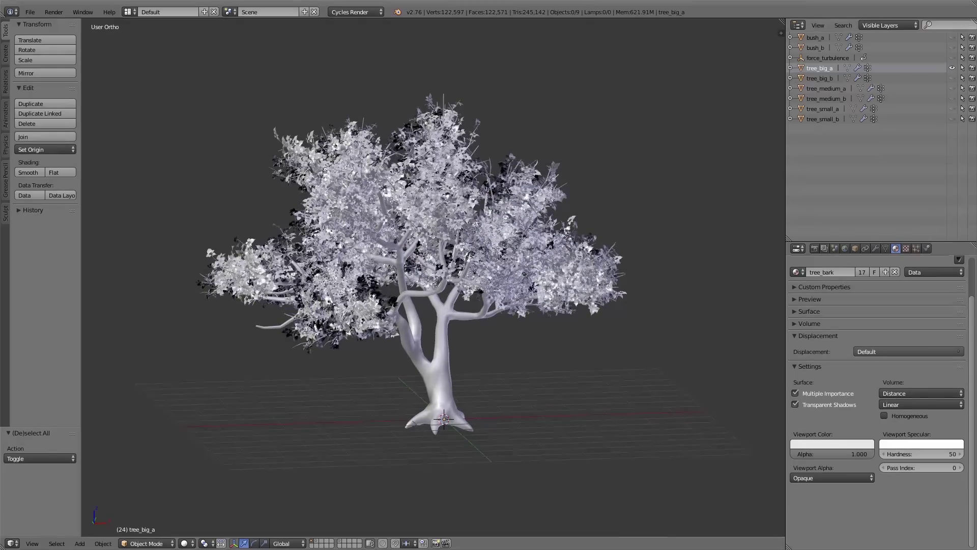
click(951, 69)
click(952, 78)
click(952, 78)
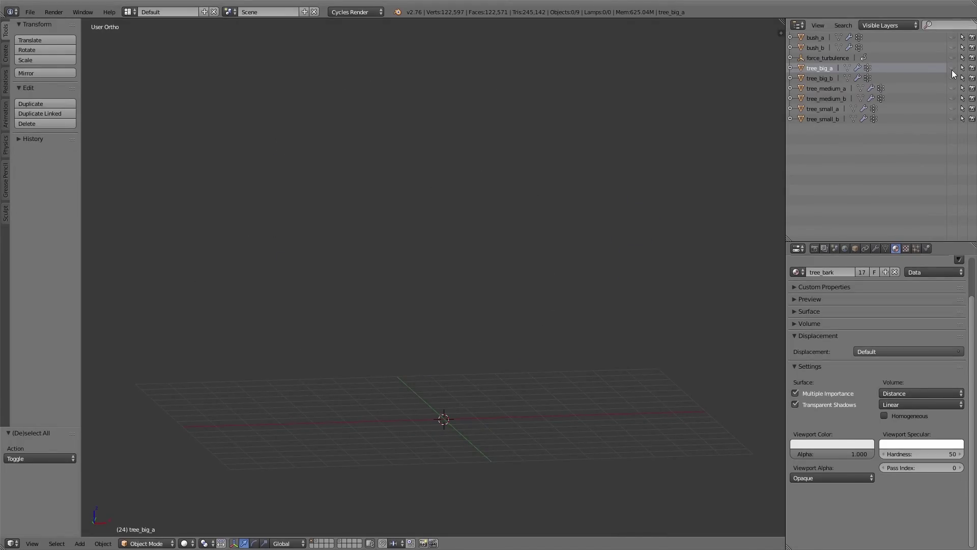
click(951, 38)
click(951, 37)
click(951, 47)
click(951, 48)
click(952, 68)
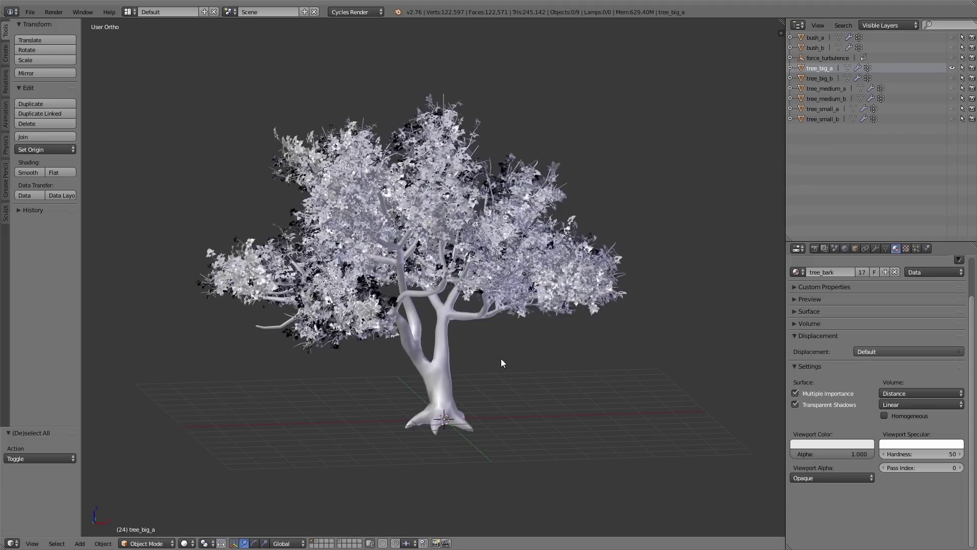
Put the visible tree_big_a object into a new group named tree_big_a
right_click(441, 360)
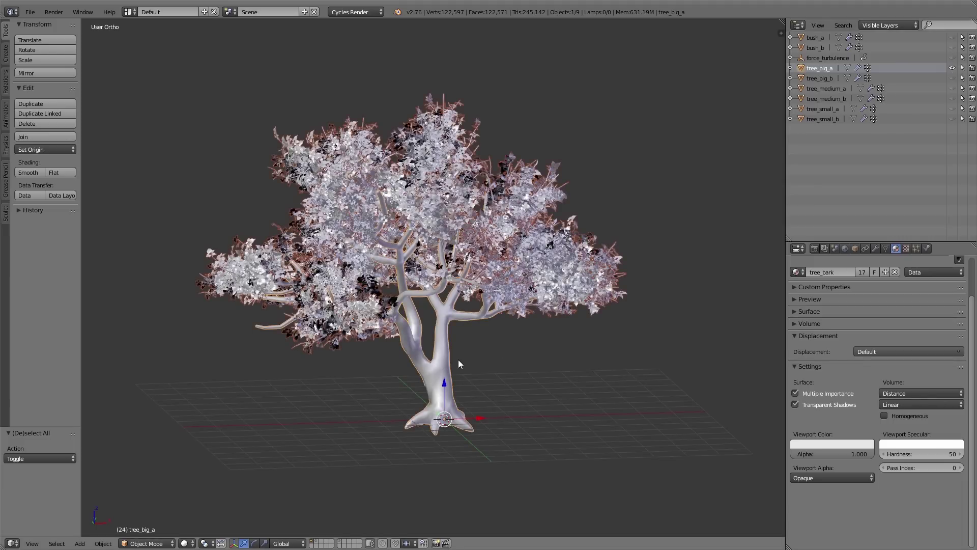
key(ctrl+g)
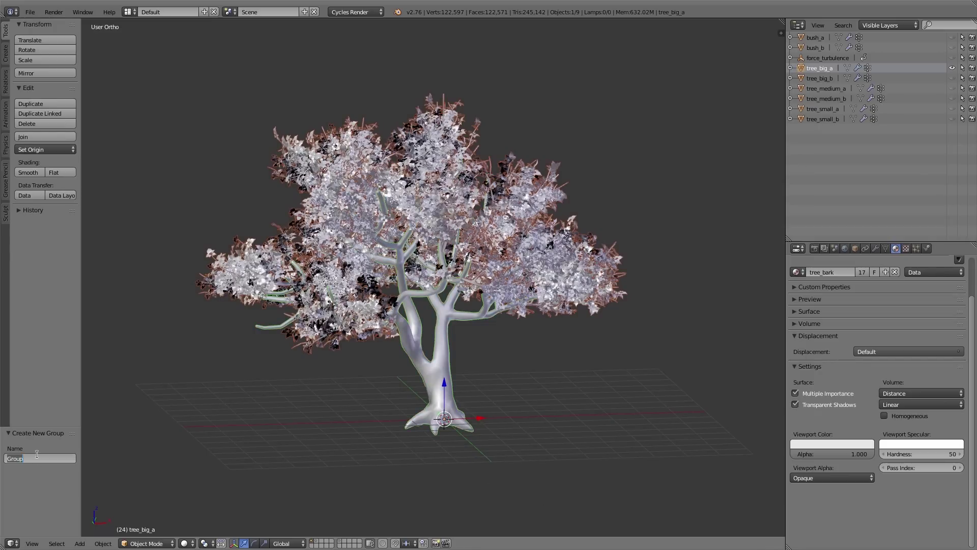
text(tree_big_a)
key(Return)
Show the layer with the branch objects, select all of them and set their maximum draw type to Bounds
scroll(475, 358, up, 1)
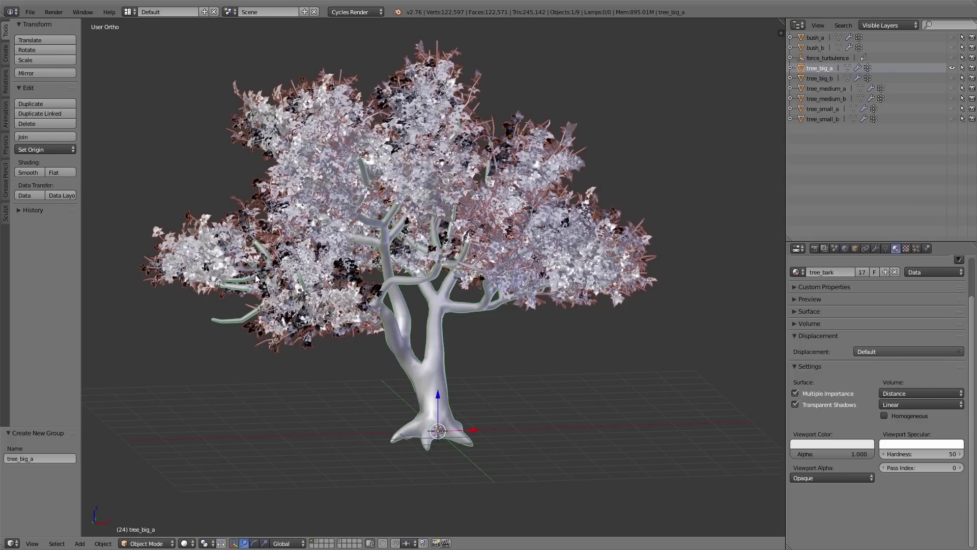
click(316, 543)
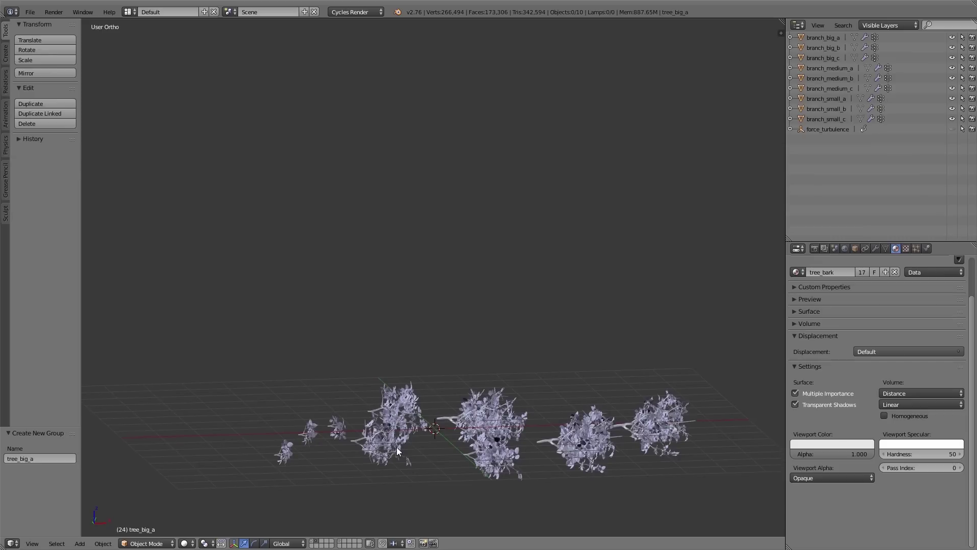
shift+middle_drag(465, 435, 423, 345)
scroll(453, 301, up, 3)
right_click(453, 301)
middle_drag(453, 301, 514, 313)
scroll(514, 313, down, 2)
key(a)
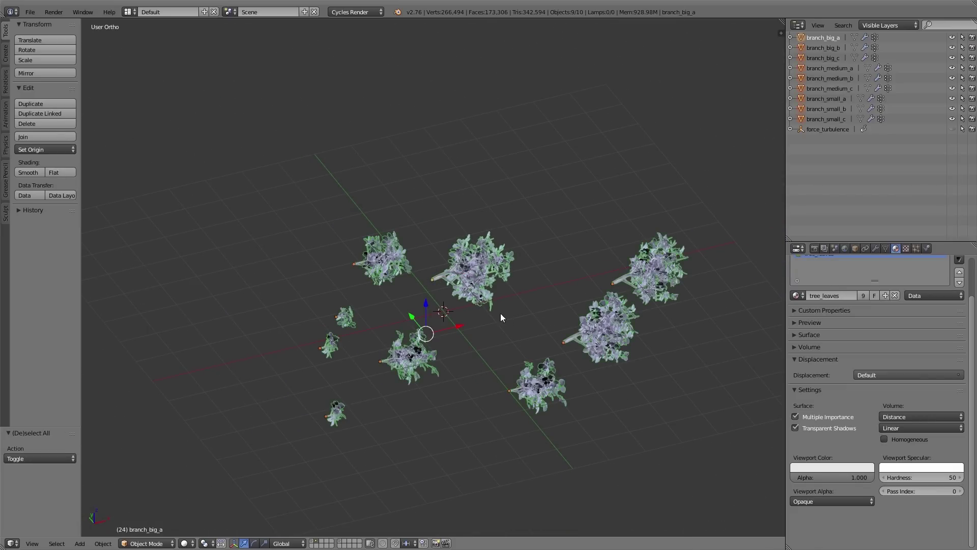
shift+middle_drag(500, 313, 462, 304)
click(855, 249)
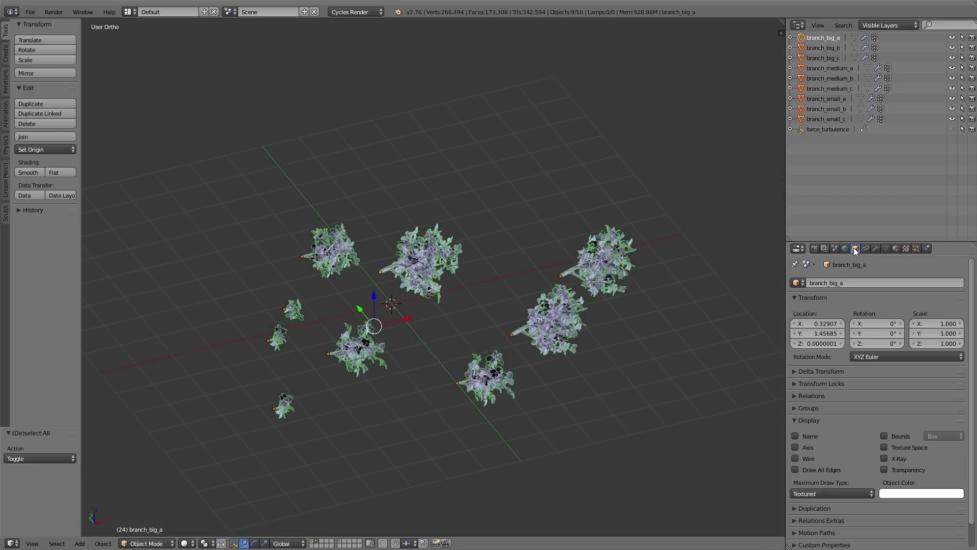
click(829, 492)
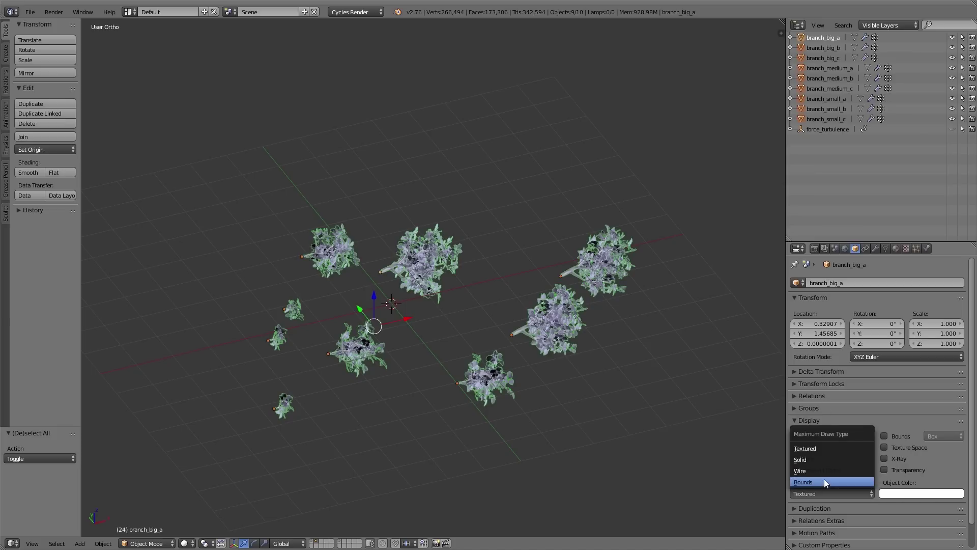
click(823, 482)
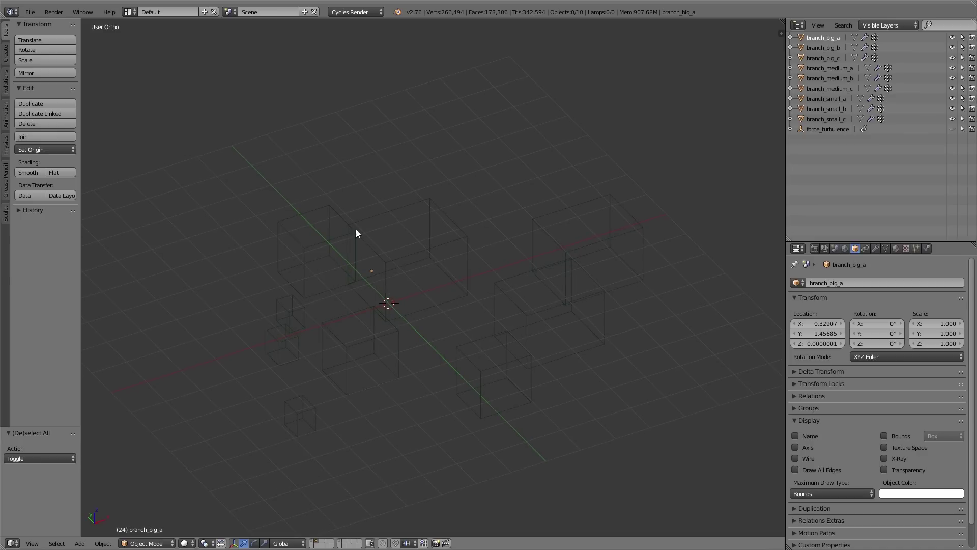
Return to the tree layer, show tree_big_b alongside tree_big_a and inspect how their branches are displayed
click(312, 541)
middle_drag(422, 282, 432, 254)
click(953, 78)
middle_drag(451, 336, 437, 309)
right_click(426, 341)
key(a)
shift+middle_drag(442, 269, 474, 322)
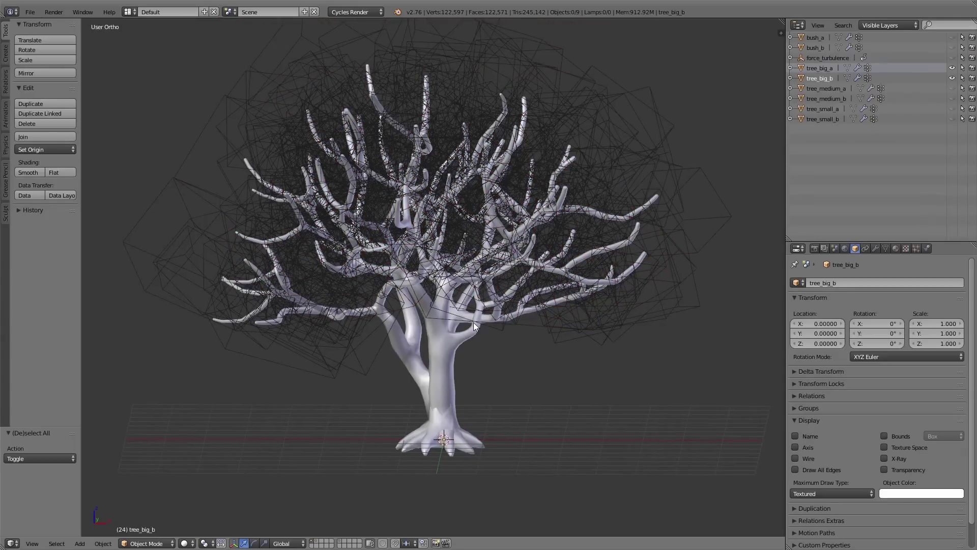
scroll(536, 283, down, 1)
Hide tree_big_a and tree_big_b, select tree_big_a in the outliner and open the file commands
click(952, 68)
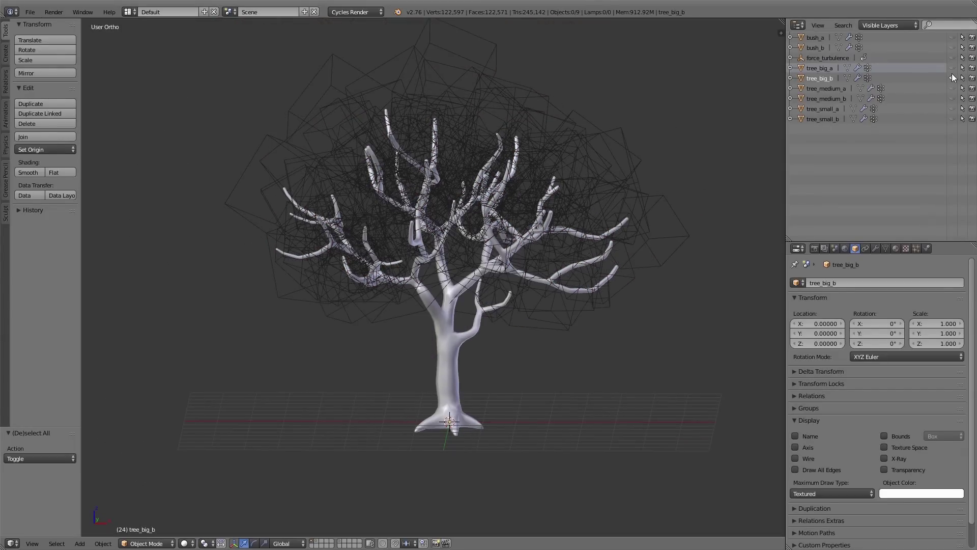
click(952, 78)
click(880, 68)
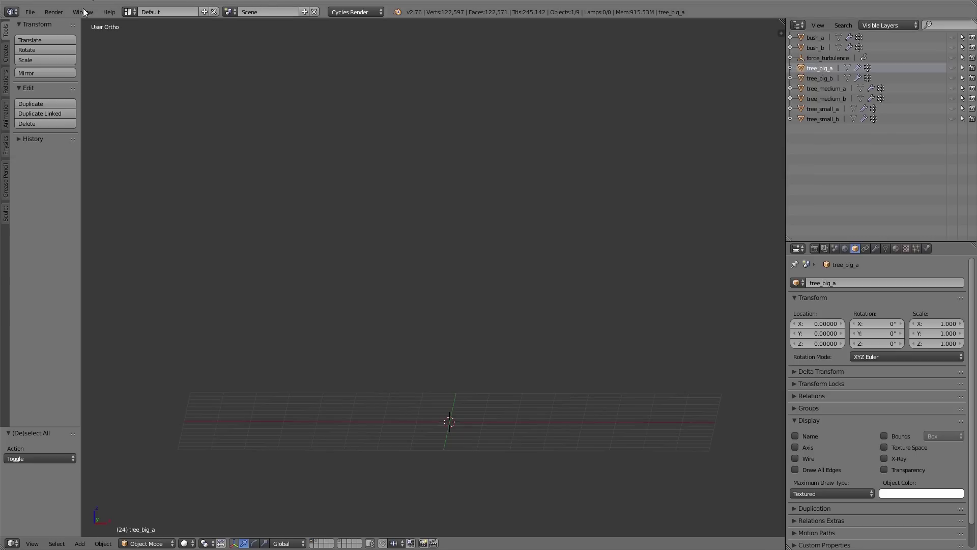
click(30, 12)
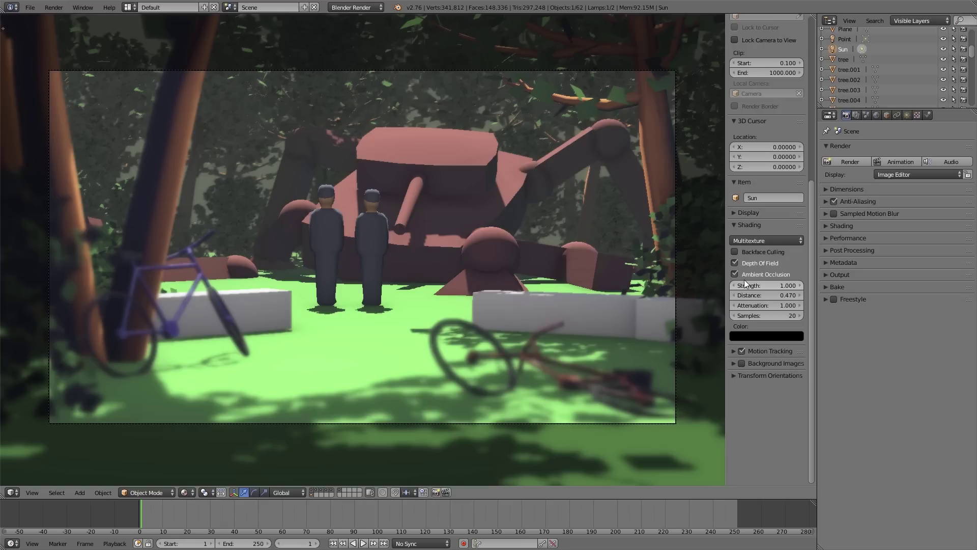
Disable ambient occlusion and depth of field for the previs viewport and switch the render engine to Cycles Render
click(747, 275)
click(752, 262)
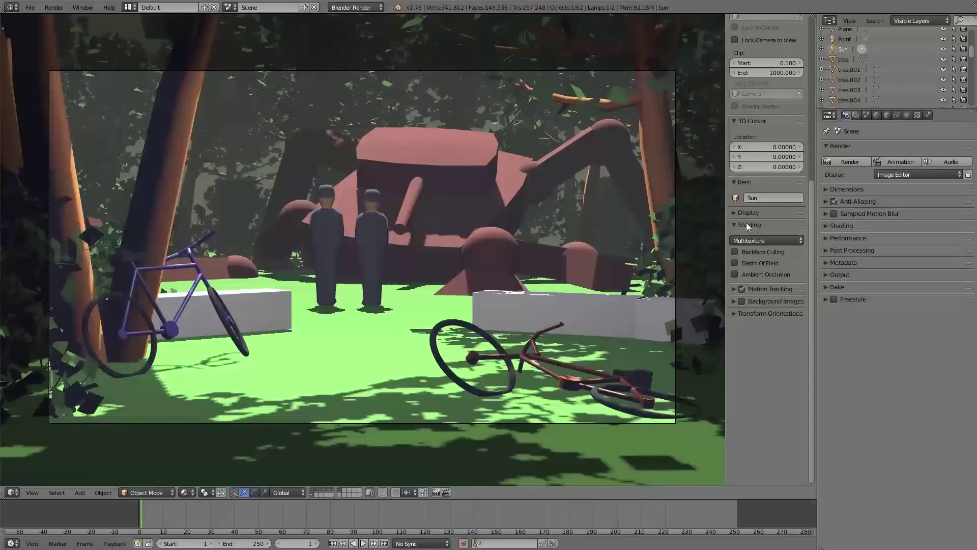
click(747, 223)
key(n)
click(349, 7)
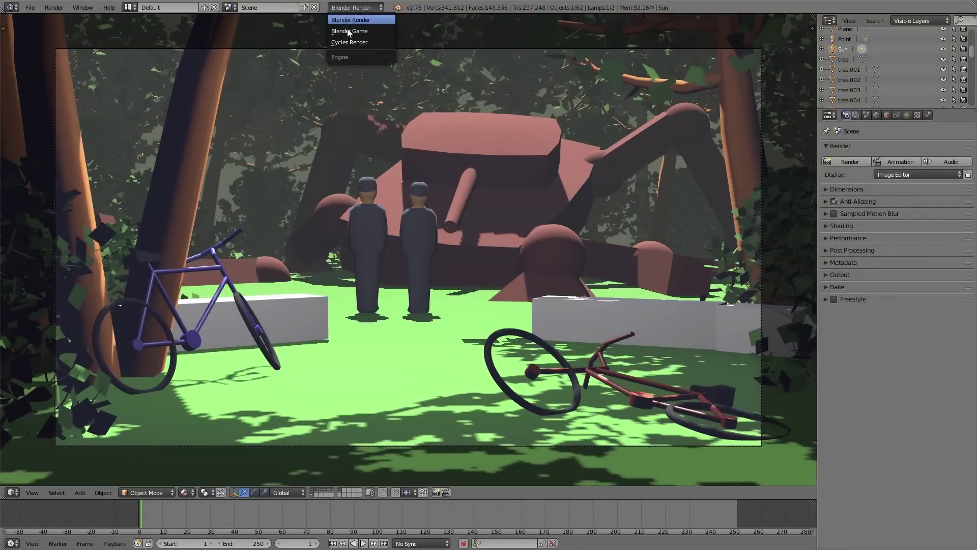
click(350, 41)
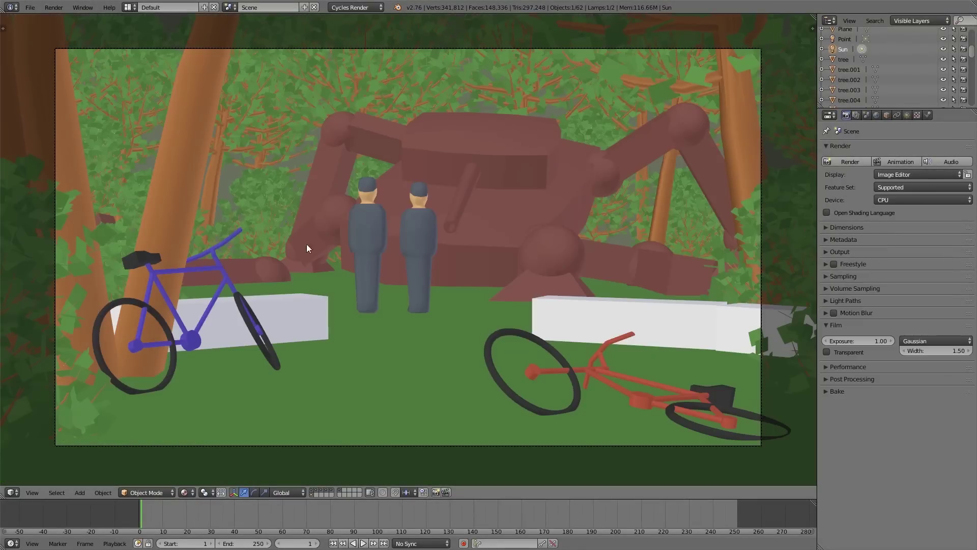
Switch the viewport shading to Solid and turn off the world background display
click(180, 492)
click(206, 457)
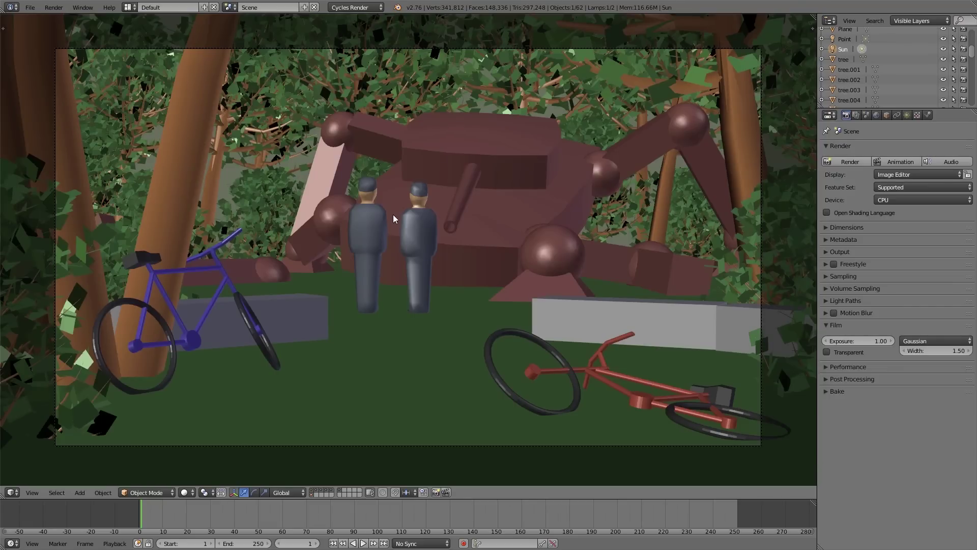
middle_drag(405, 139, 408, 173)
key(n)
click(751, 212)
click(747, 227)
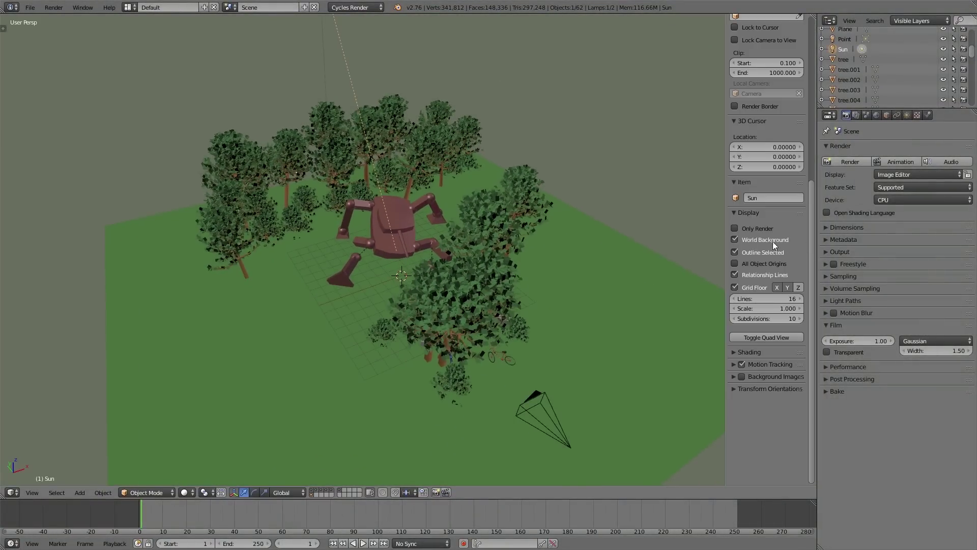
click(763, 240)
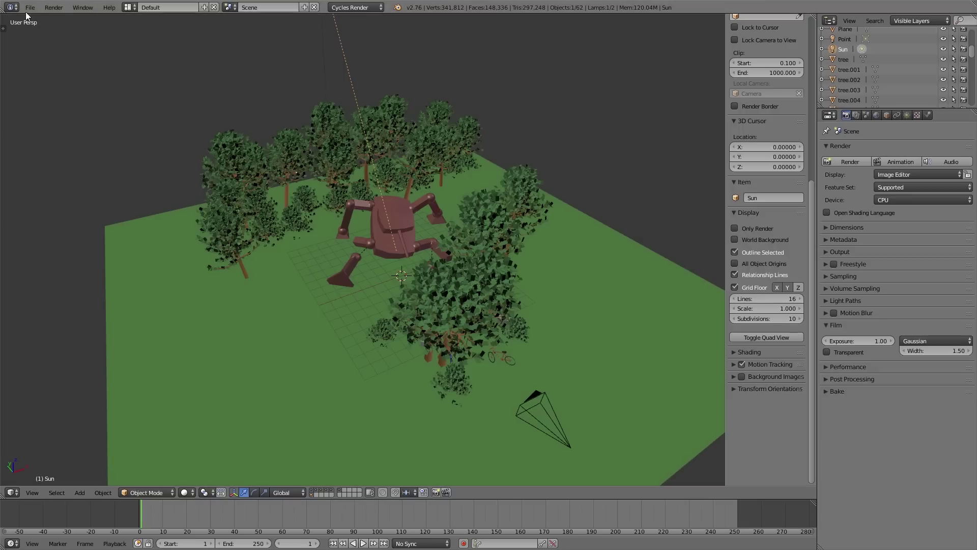
Select the sun lamp above the forest scene and delete it
key(a)
middle_drag(359, 158, 313, 138)
right_click(289, 77)
key(Delete)
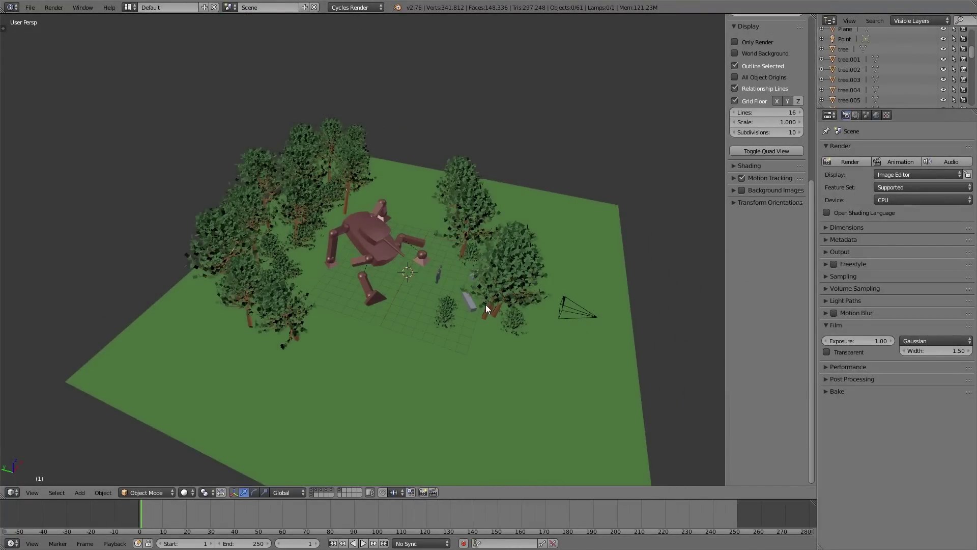
Select the placeholder mech's upper body and show only the layer that holds the placeholder mech
scroll(486, 304, up, 2)
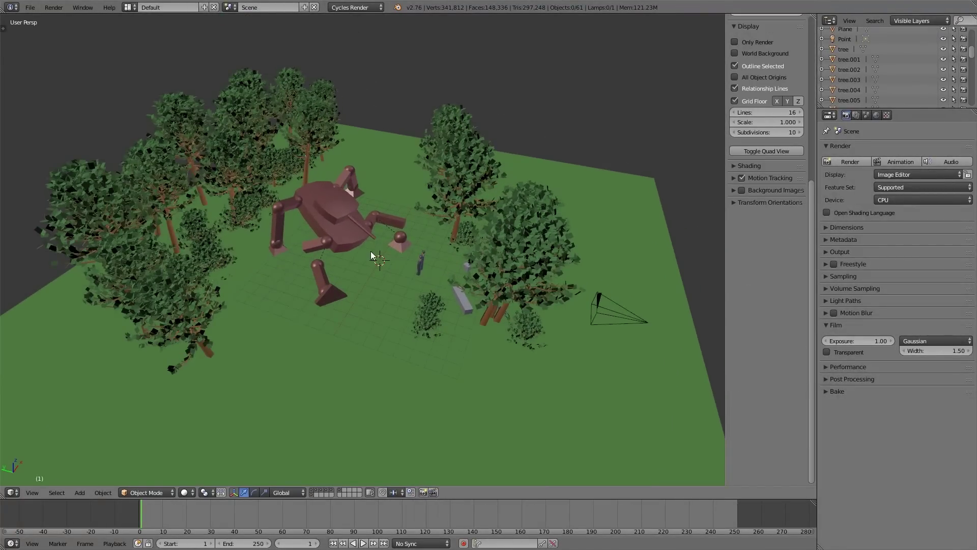
right_click(325, 233)
middle_drag(325, 232, 339, 484)
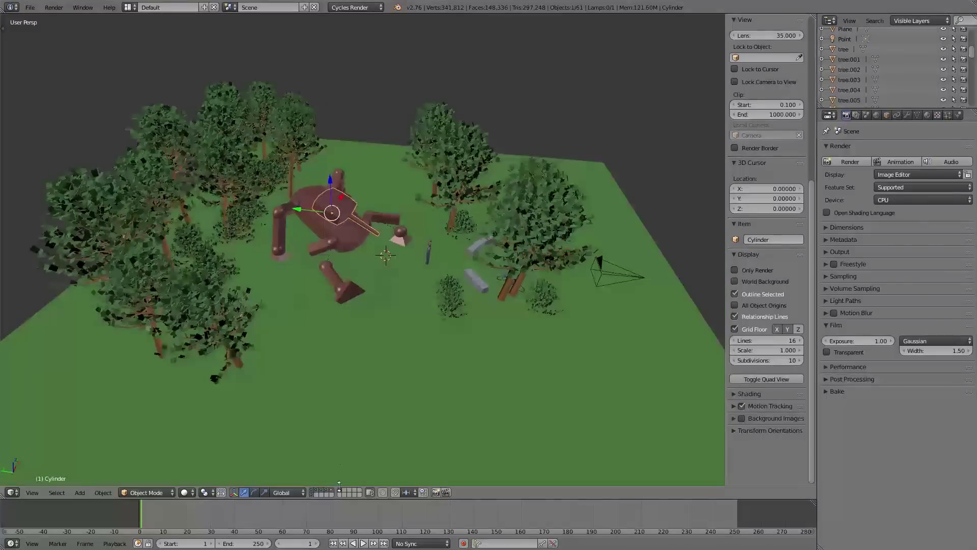
click(331, 490)
key(n)
middle_drag(352, 221, 342, 266)
scroll(342, 267, up, 2)
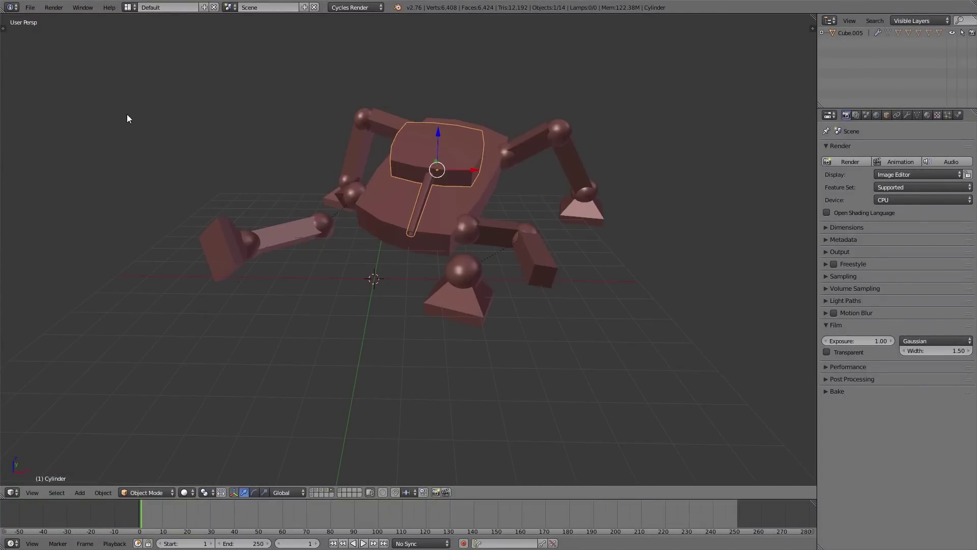
Link the mech group from mech.blend in the assets folder into the scene
click(30, 8)
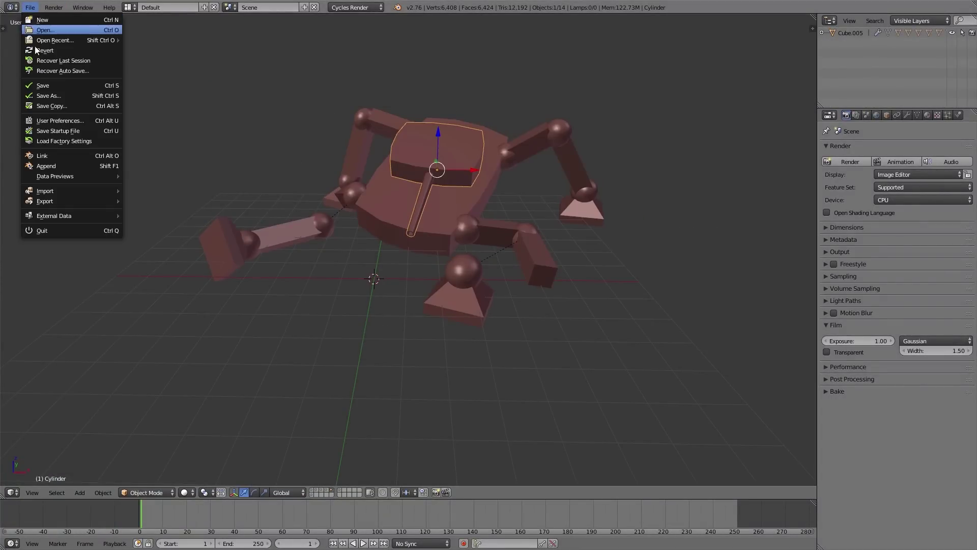
click(51, 156)
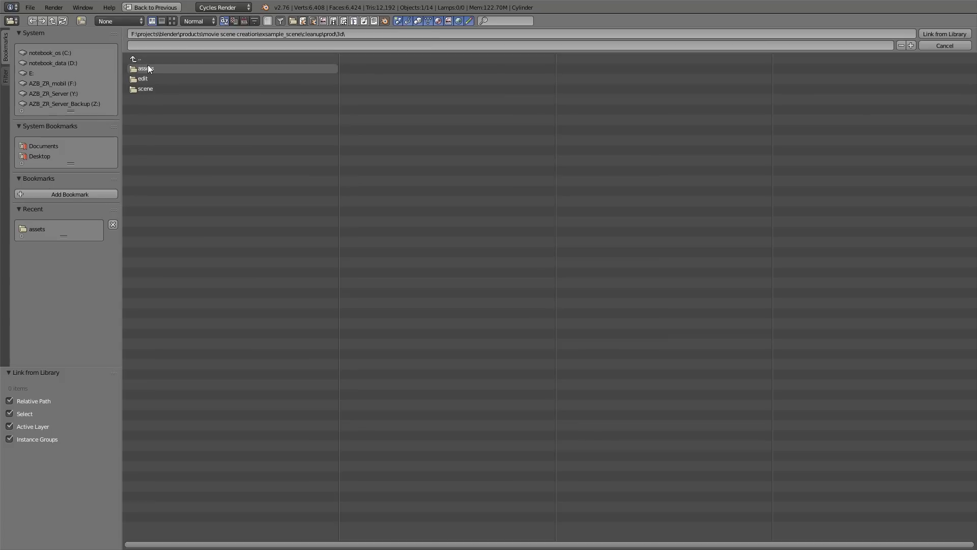
double_click(145, 68)
double_click(139, 90)
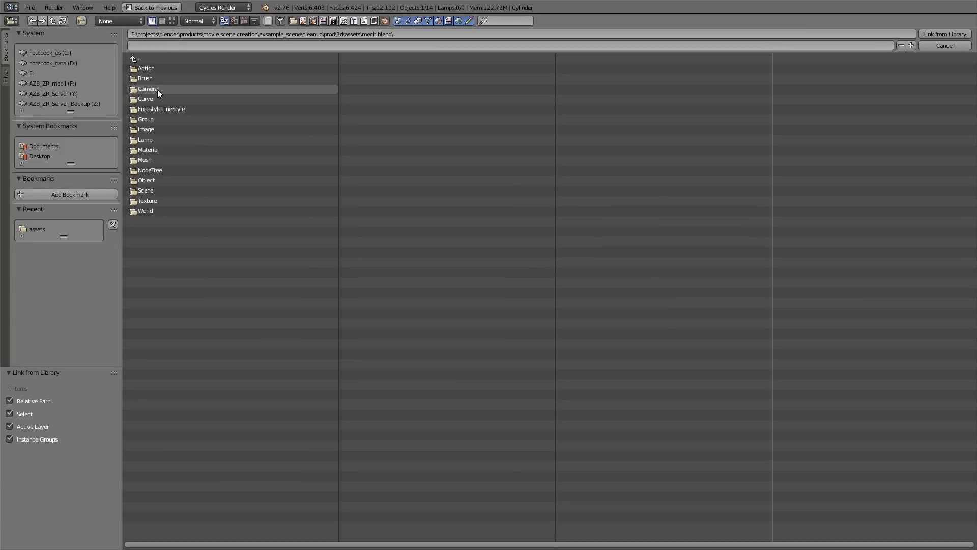
click(140, 120)
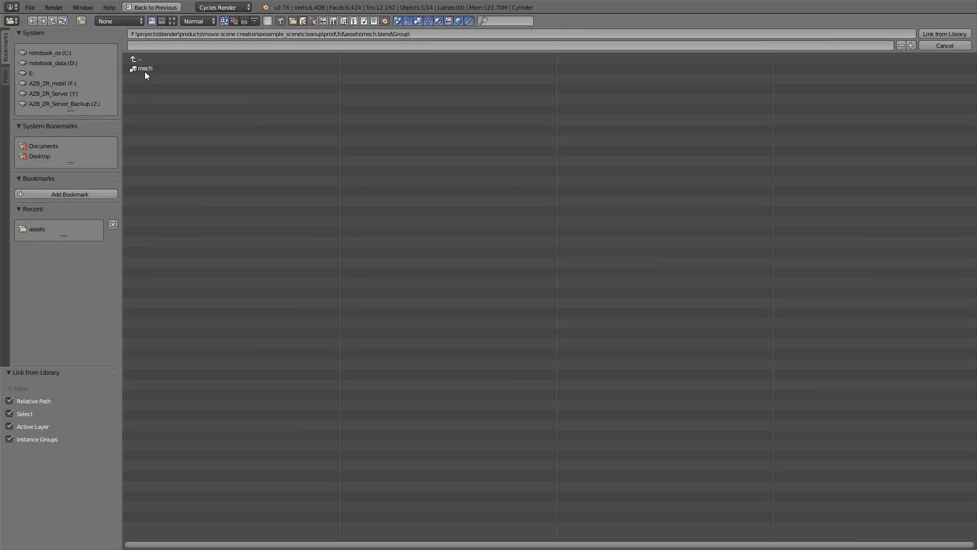
click(144, 70)
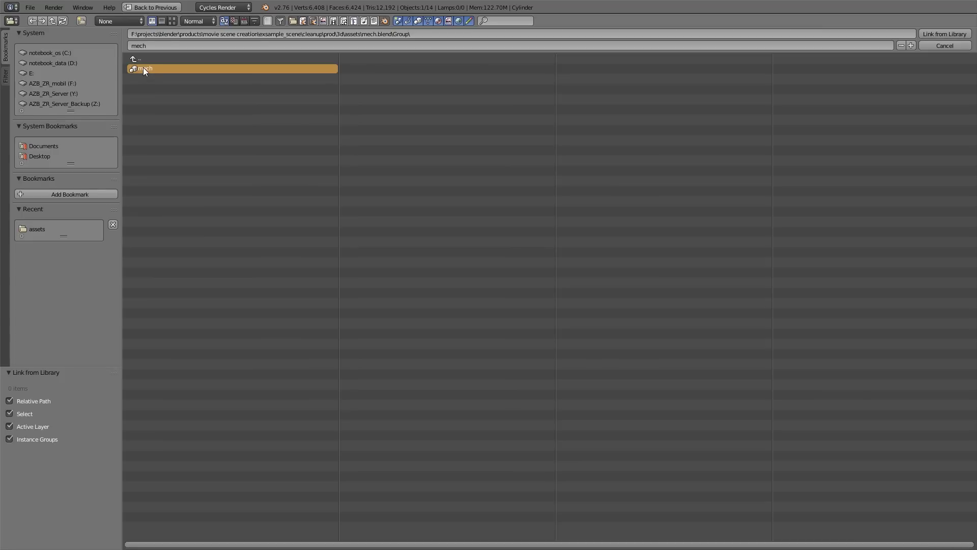
double_click(143, 69)
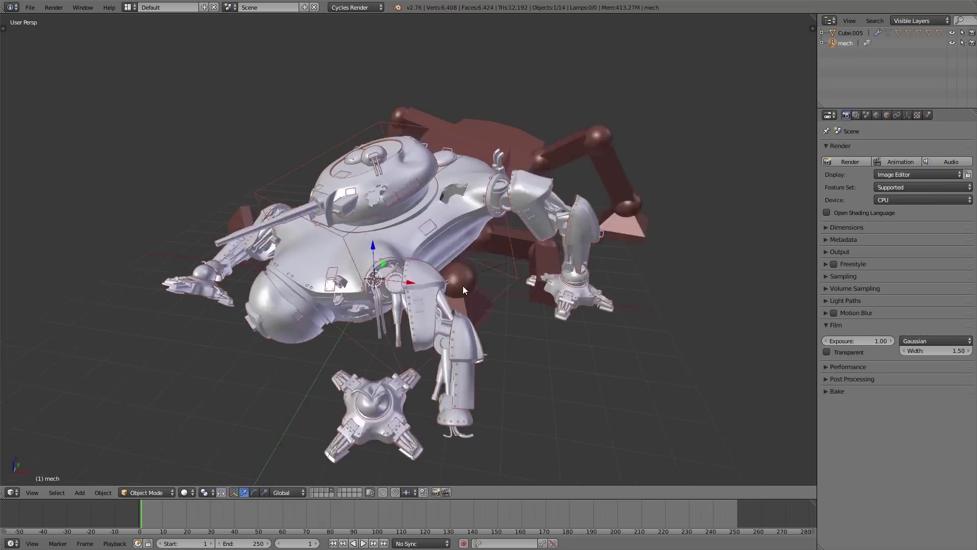
Move the linked mech onto the placeholder and rotate it to match in the orthographic top view
middle_drag(463, 286, 410, 282)
scroll(411, 282, down, 3)
drag(409, 277, 502, 283)
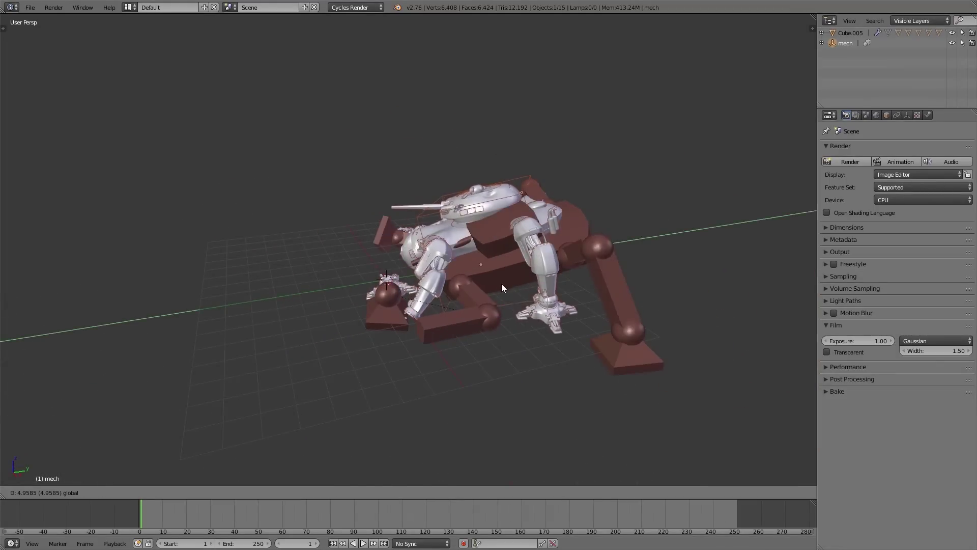
middle_drag(346, 255, 485, 290)
middle_drag(580, 280, 461, 226)
key(KP_7)
key(KP_5)
key(r)
click(560, 347)
Move the placeholder mech clear of the linked one, select all its parts and delete them
click(848, 31)
key(g)
click(182, 171)
shift+middle_drag(182, 171, 462, 197)
key(a)
key(b)
drag(214, 76, 506, 293)
key(x)
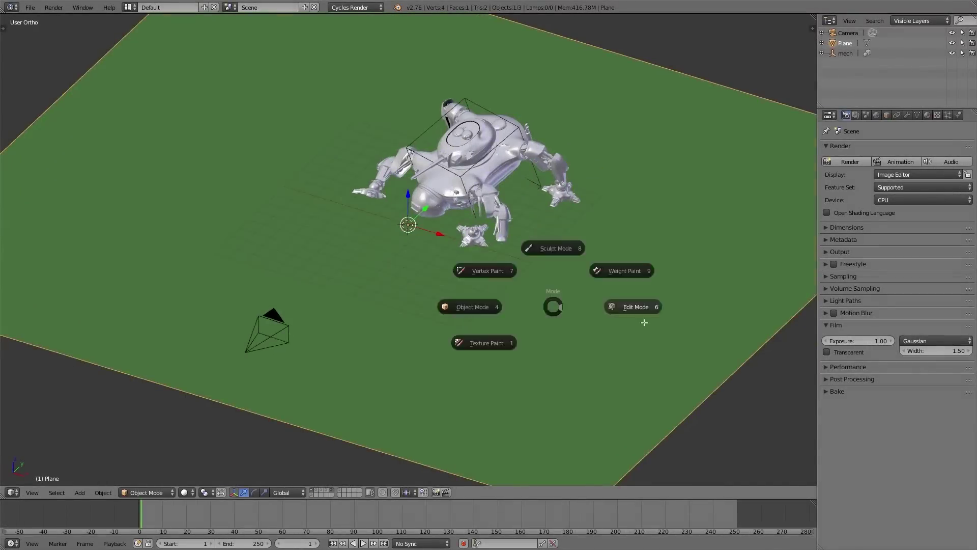
Scale down the ground plane around the mech and subdivide it into a dense grid
key(s)
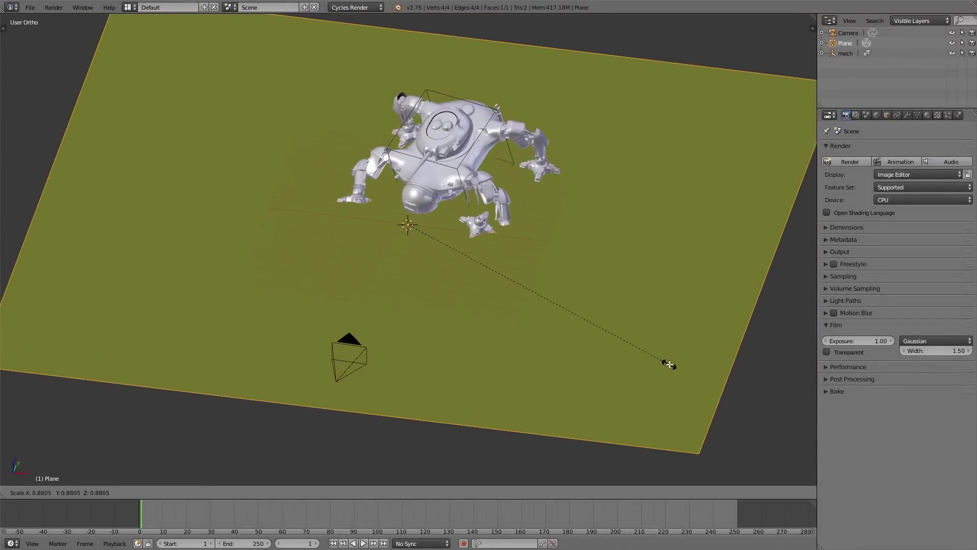
click(629, 329)
middle_drag(529, 253, 512, 247)
key(Tab)
key(w)
click(512, 247)
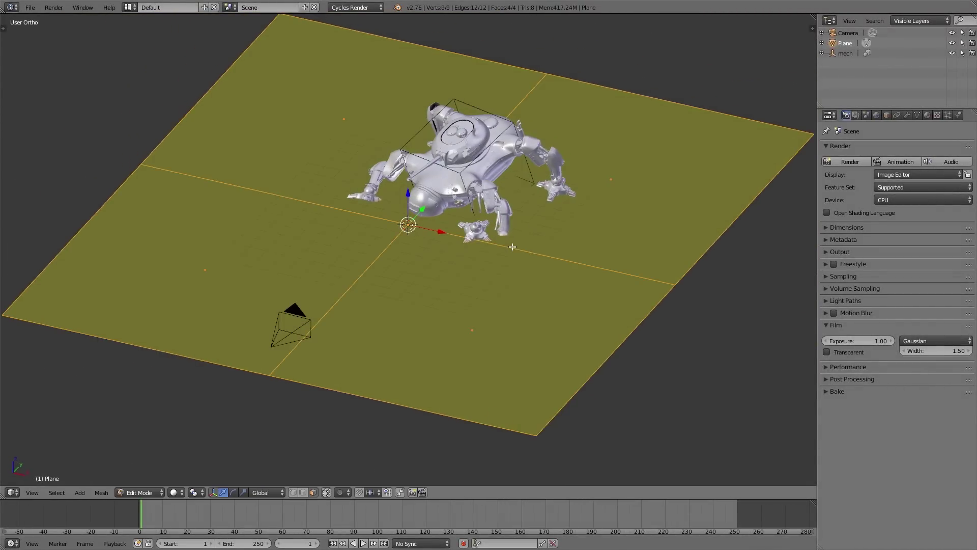
key(t)
drag(31, 245, 81, 243)
Switch the ground plane to Sculpt Mode and enable dynamic topology
key(Tab)
key(Tab)
click(558, 202)
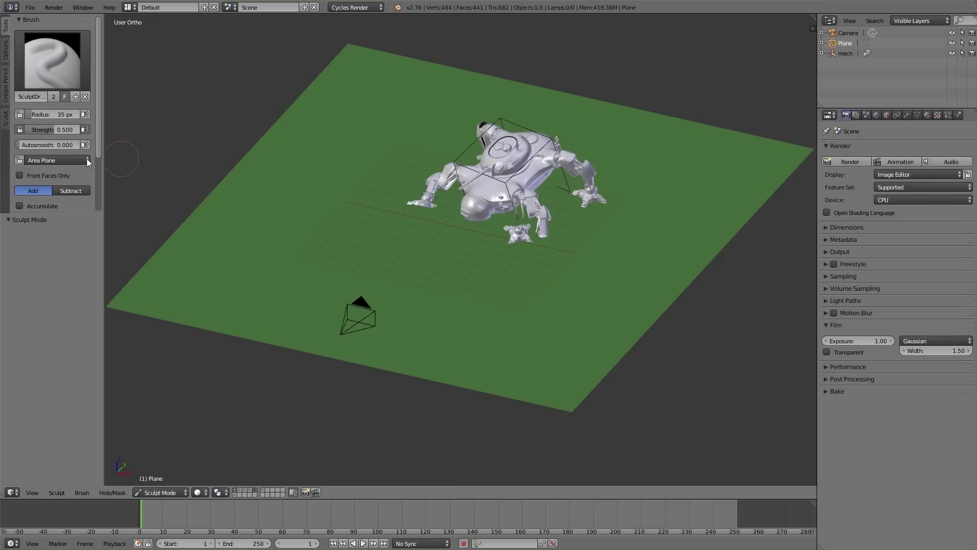
key(a)
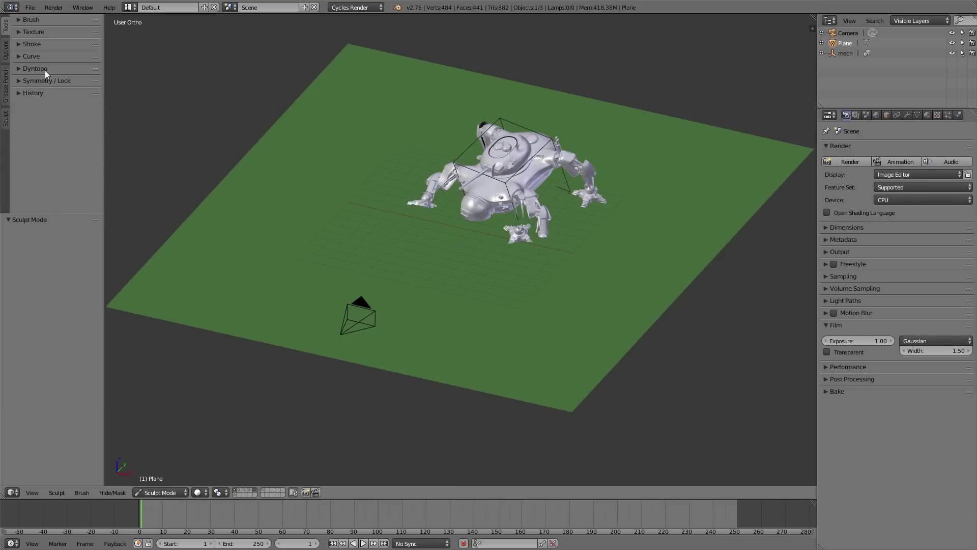
click(45, 70)
click(41, 84)
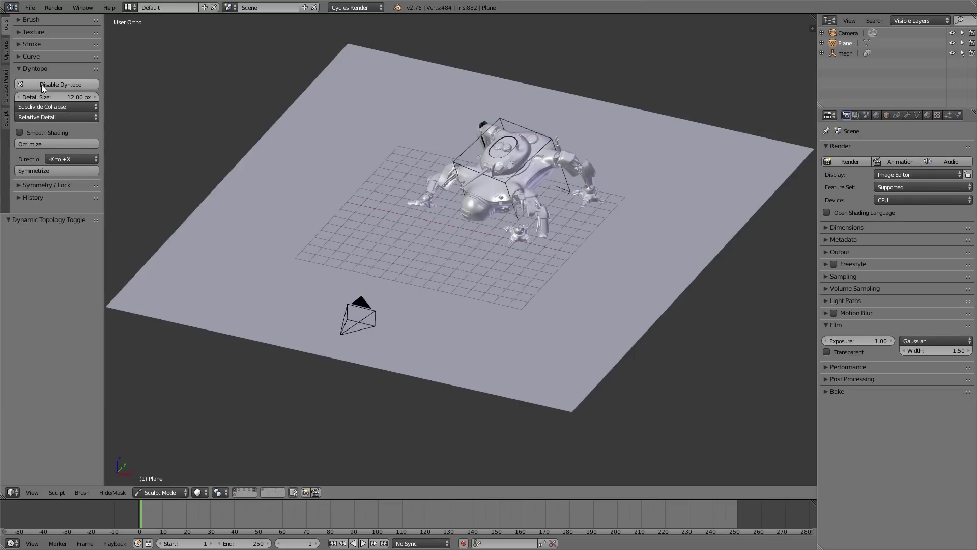
Set the dynamic topology detail method to Constant Detail and enlarge the area showing the sculpt settings
click(47, 118)
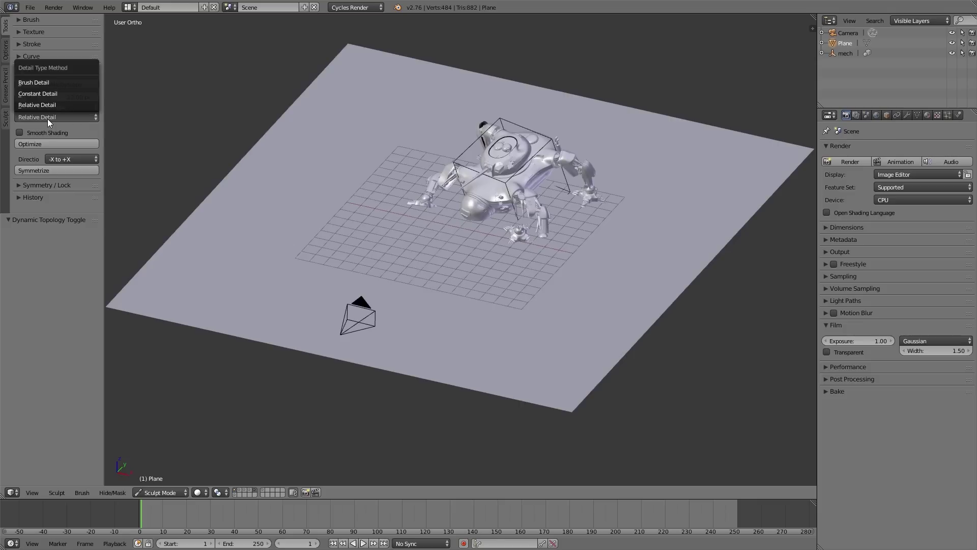
click(47, 97)
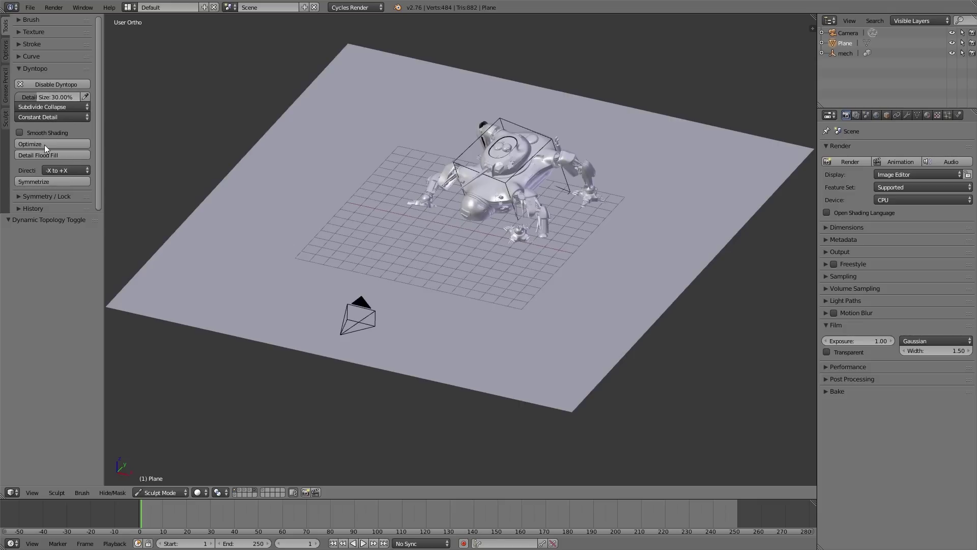
drag(44, 214, 46, 352)
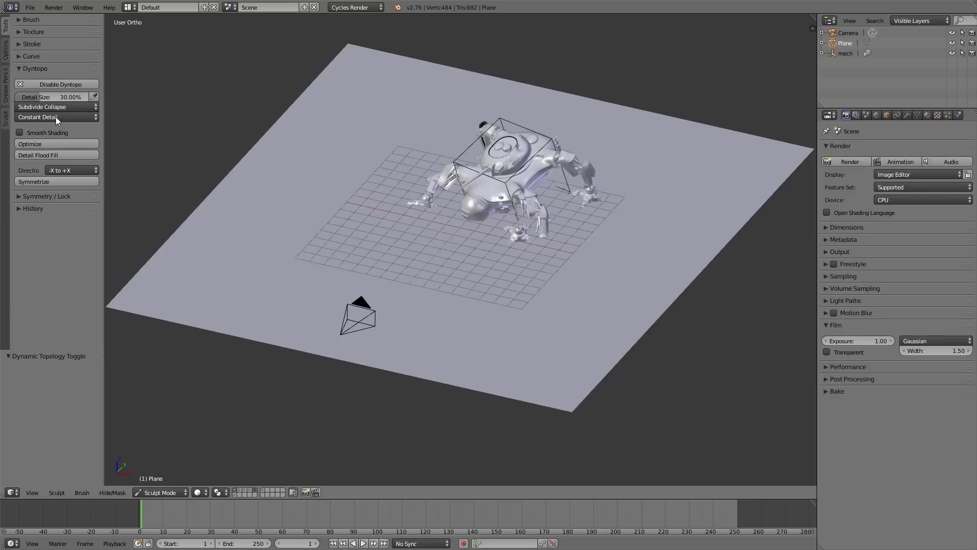
key(f)
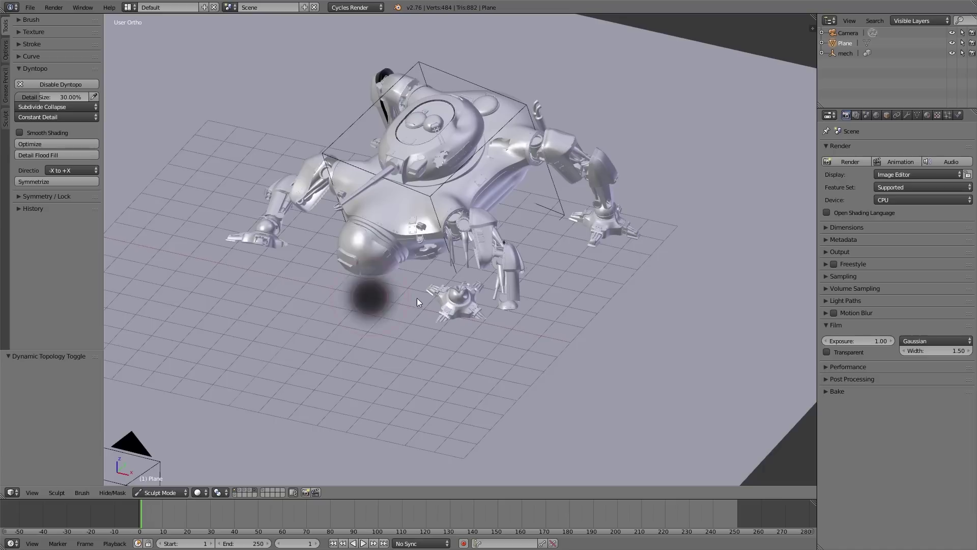
click(416, 298)
mouse_move(417, 298)
mouse_down()
mouse_move(412, 278)
mouse_move(467, 260)
mouse_move(431, 277)
mouse_up()
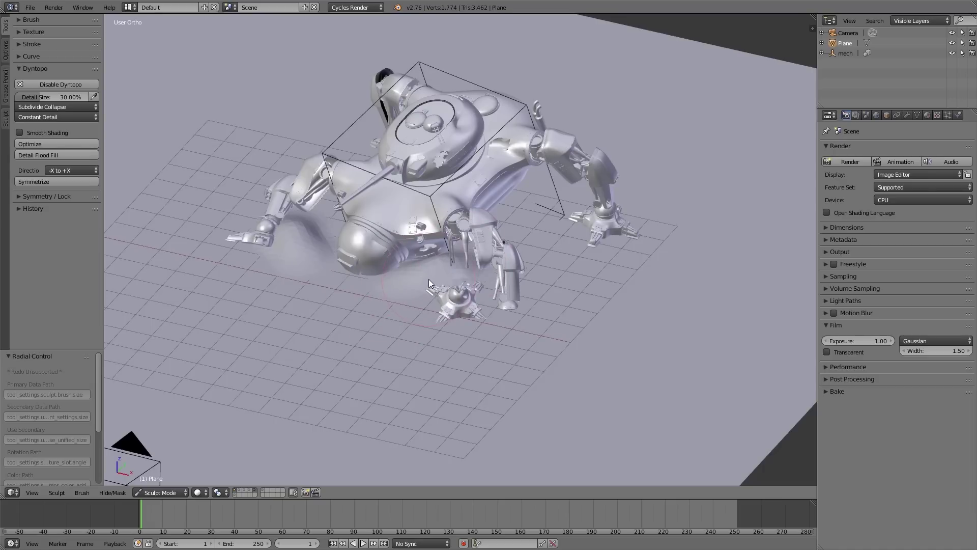
key(ctrl+z)
Turn off X mirroring and sculpt raised earth mounds under and around the mech's body
click(47, 196)
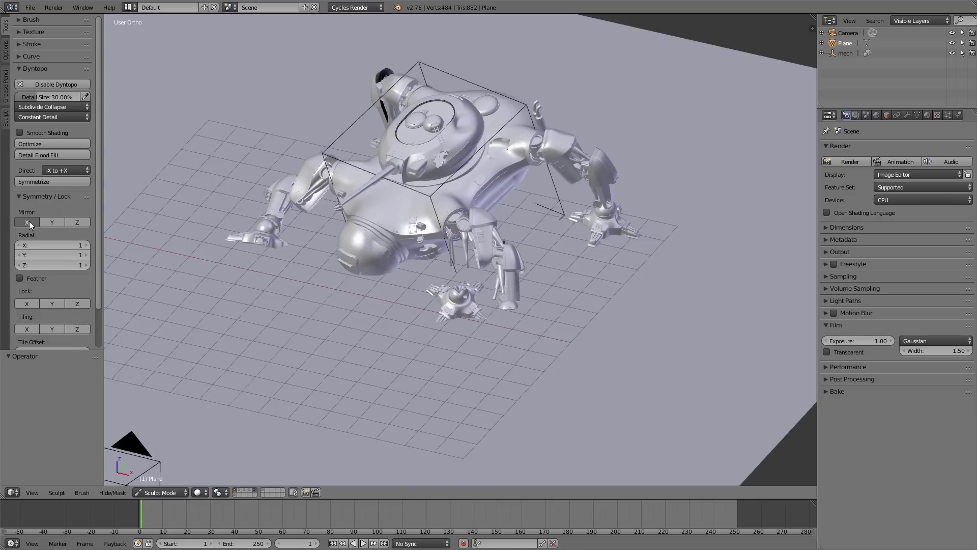
mouse_move(419, 279)
mouse_down()
mouse_move(465, 271)
mouse_move(543, 221)
mouse_up()
middle_drag(543, 221, 463, 209)
drag(468, 236, 636, 214)
middle_drag(636, 214, 570, 224)
mouse_move(569, 224)
mouse_down()
mouse_move(664, 215)
mouse_move(551, 222)
mouse_move(669, 247)
mouse_up()
mouse_move(669, 247)
middle_down()
mouse_move(527, 231)
mouse_move(468, 324)
middle_up()
mouse_move(468, 324)
mouse_down()
mouse_move(570, 270)
mouse_move(590, 305)
mouse_up()
mouse_move(591, 306)
middle_down()
mouse_move(470, 251)
mouse_move(438, 261)
middle_up()
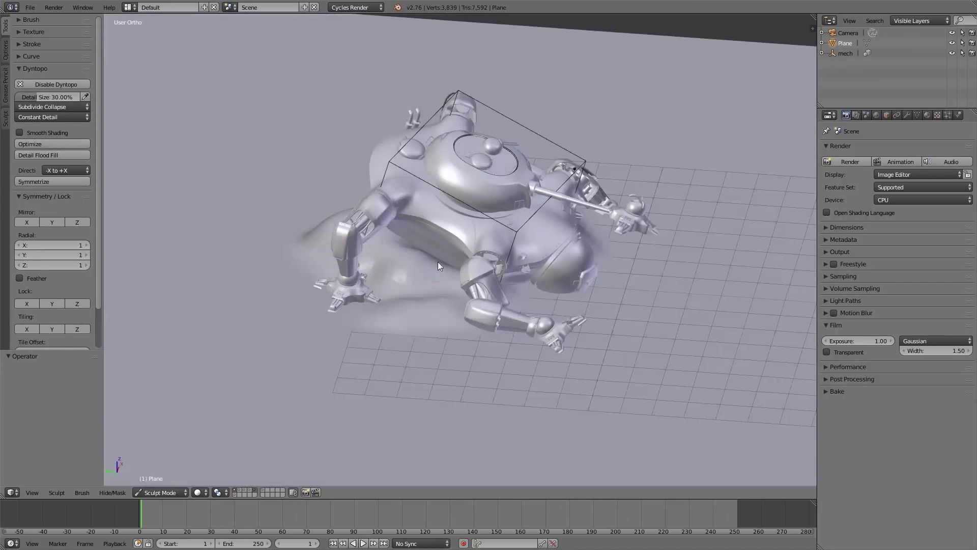
drag(552, 296, 603, 283)
mouse_move(603, 283)
middle_down()
mouse_move(579, 290)
mouse_move(472, 254)
mouse_move(464, 240)
middle_up()
Resize the sculpt brush and build up displaced earth around the mech's feet and legs
scroll(474, 249, up, 8)
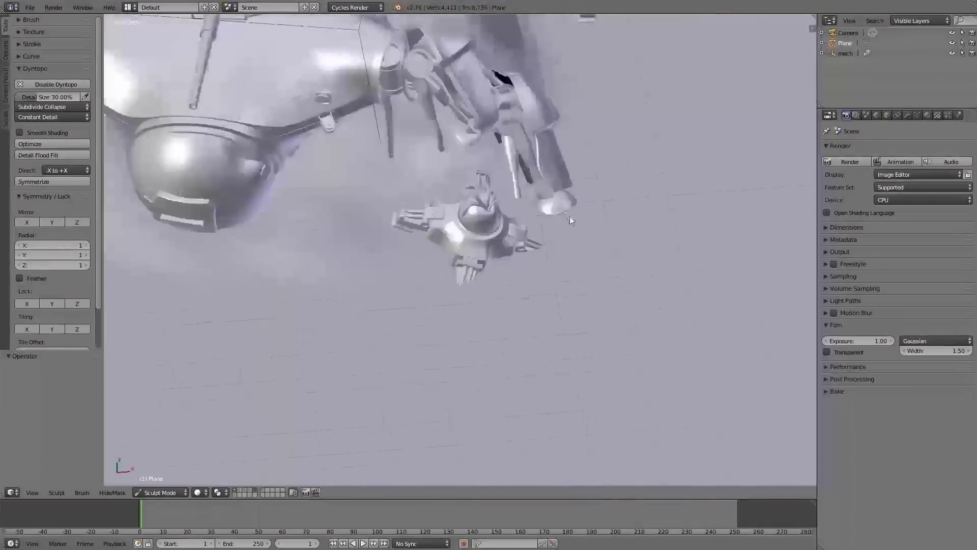
key(f)
click(532, 285)
mouse_move(457, 342)
mouse_down()
mouse_move(417, 286)
mouse_move(316, 228)
mouse_move(310, 206)
mouse_up()
mouse_move(512, 234)
mouse_down()
mouse_move(577, 282)
mouse_move(597, 264)
mouse_move(573, 191)
mouse_move(607, 201)
mouse_move(553, 177)
mouse_up()
shift+middle_drag(578, 184, 576, 292)
mouse_move(514, 229)
mouse_down()
mouse_move(463, 199)
mouse_move(425, 285)
mouse_move(533, 222)
mouse_up()
middle_drag(533, 222, 488, 243)
drag(471, 212, 441, 234)
middle_drag(529, 244, 424, 264)
mouse_move(423, 245)
mouse_down()
mouse_move(391, 267)
mouse_move(499, 265)
mouse_move(360, 279)
mouse_move(468, 267)
mouse_up()
middle_drag(468, 267, 515, 271)
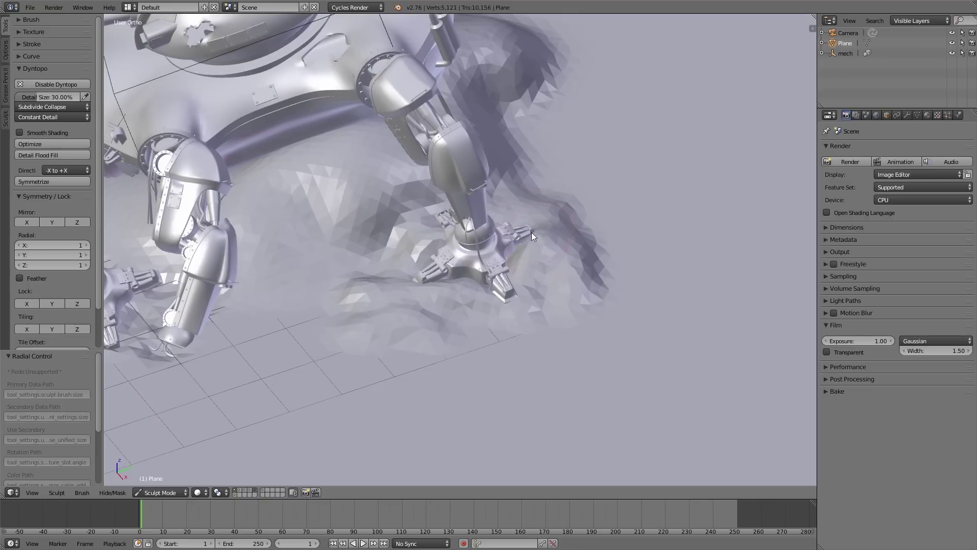
drag(532, 232, 534, 229)
Switch to the Clay Strips brush and sculpt strokes into the ground beside the mech's legs
click(61, 69)
ctrl+click(31, 20)
click(56, 59)
click(118, 113)
drag(295, 301, 270, 341)
shift+middle_drag(374, 302, 597, 279)
Set the dynamic topology detail size to 20% and refine it to 10%
click(51, 296)
click(50, 324)
text(20)
key(Return)
scroll(491, 283, up, 6)
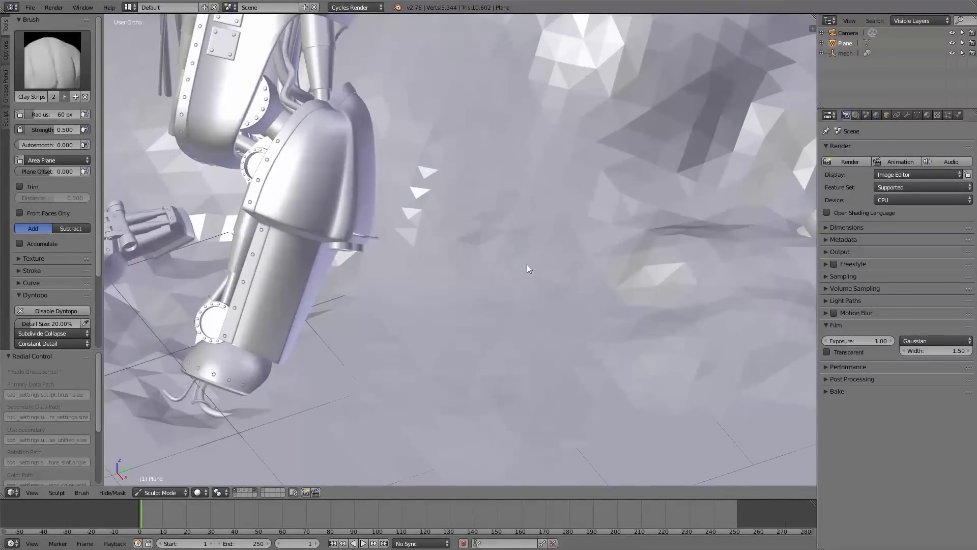
click(49, 324)
text(10)
key(Return)
Set the brush radius to 94 px and sculpt finer earth detail around the legs and detached foot
drag(443, 225, 456, 250)
mouse_move(456, 251)
shift+middle_down()
mouse_move(619, 129)
mouse_move(451, 254)
mouse_move(306, 298)
shift+middle_up()
drag(290, 299, 302, 172)
key(f)
click(300, 214)
drag(293, 293, 182, 398)
scroll(425, 388, down, 4)
drag(527, 208, 525, 144)
shift+middle_drag(446, 89, 473, 200)
drag(473, 200, 246, 291)
shift+middle_drag(246, 290, 475, 216)
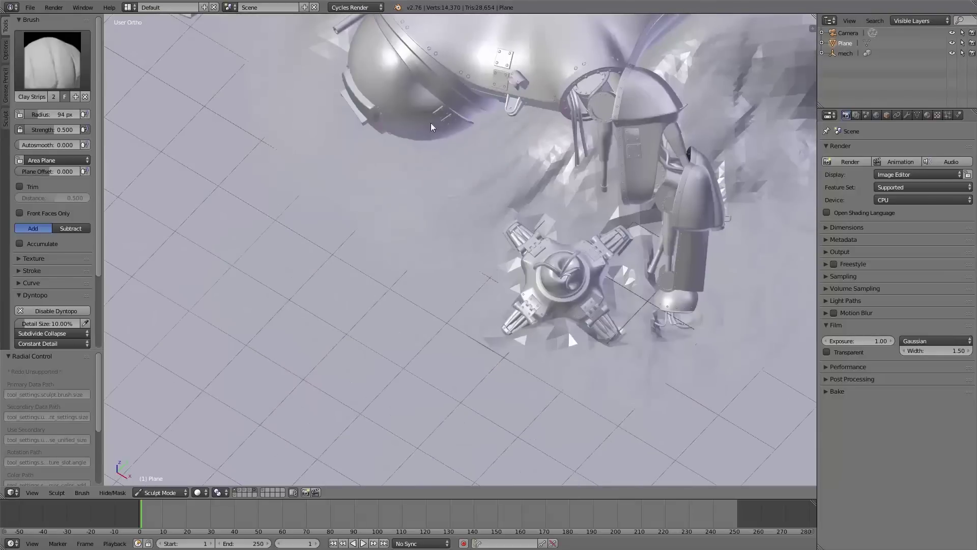
Sculpt the ground in front of the mech's head and detached foot, reducing the brush radius to 64 px
shift+middle_drag(431, 123, 410, 233)
mouse_move(226, 331)
mouse_down()
mouse_move(334, 319)
mouse_move(445, 413)
mouse_move(215, 200)
mouse_move(242, 166)
mouse_up()
mouse_move(242, 166)
middle_down()
mouse_move(310, 270)
mouse_move(350, 213)
middle_up()
mouse_move(350, 212)
mouse_down()
mouse_move(322, 234)
mouse_move(444, 144)
mouse_move(265, 135)
mouse_up()
middle_drag(264, 135, 338, 340)
key(f)
click(325, 344)
key(f)
click(323, 365)
mouse_move(368, 356)
mouse_down()
mouse_move(323, 379)
mouse_move(375, 341)
mouse_up()
drag(349, 282, 502, 268)
Sculpt the ground along the mech's front edge while looking through the scene camera
key(KP_0)
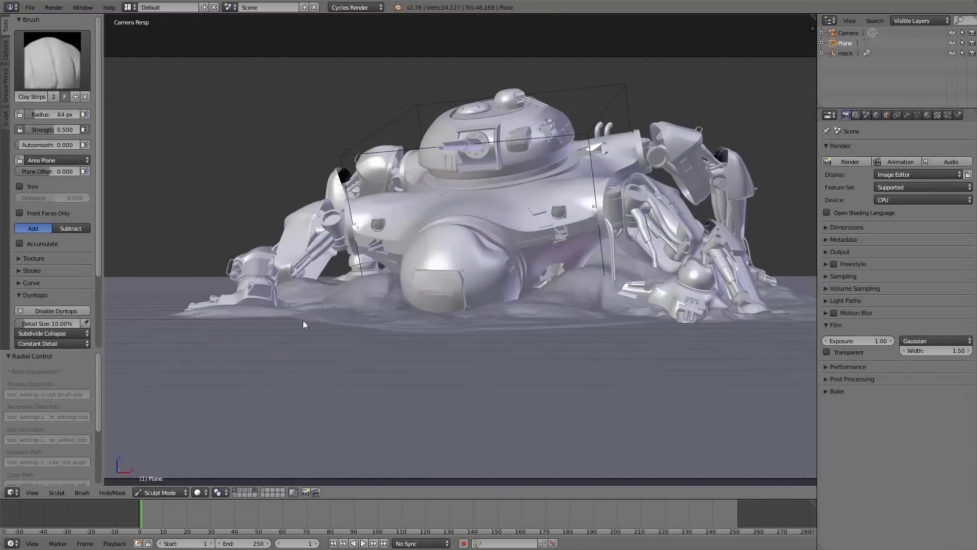
mouse_move(304, 324)
mouse_down()
mouse_move(190, 339)
mouse_move(226, 322)
mouse_up()
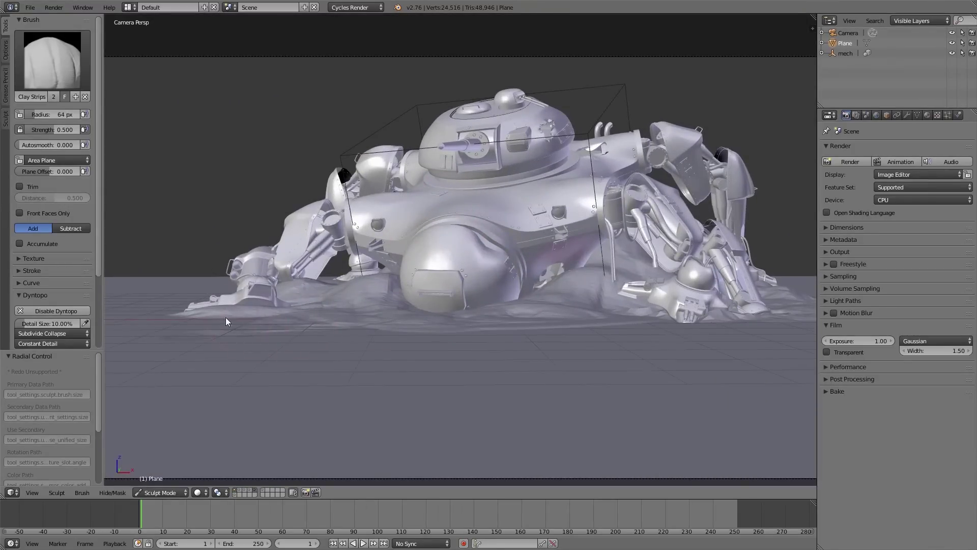
mouse_move(154, 310)
mouse_down()
mouse_move(401, 311)
mouse_move(618, 264)
mouse_move(749, 324)
mouse_up()
key(KP_0)
Set the brush radius to 80 px and continue building up the earth around the mech
mouse_move(590, 271)
middle_down()
mouse_move(588, 316)
mouse_move(521, 254)
middle_up()
scroll(589, 316, up, 3)
key(f)
click(502, 268)
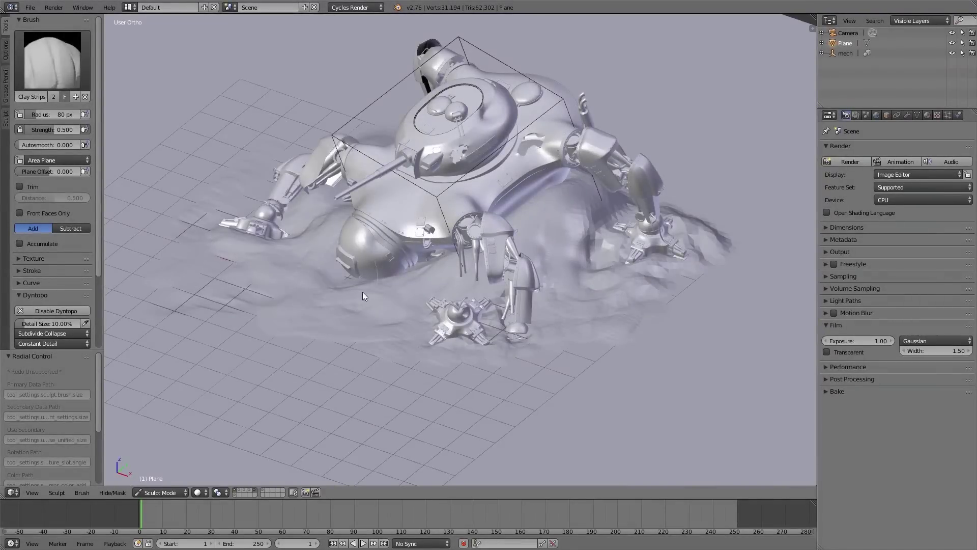
Turn on Matcap shading in the viewport and choose the matte red clay material
key(n)
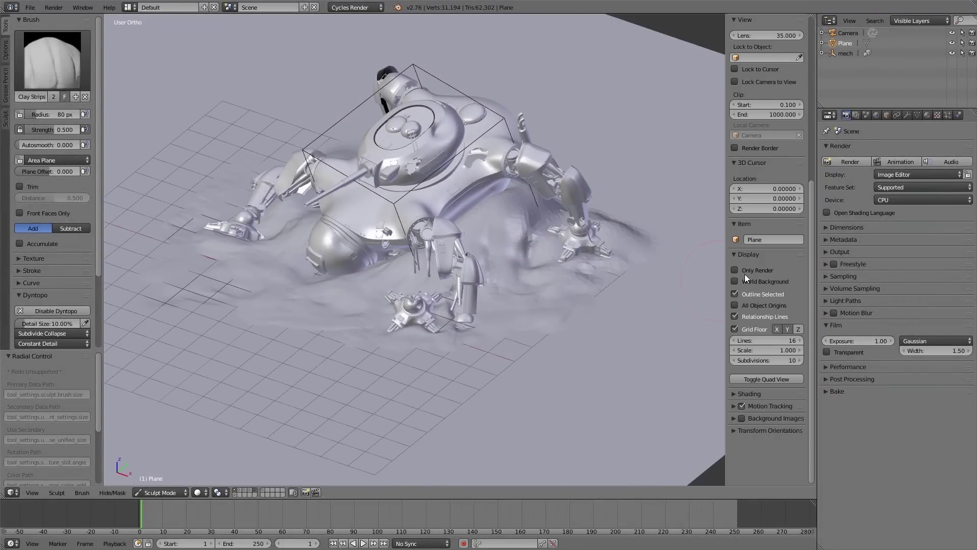
click(756, 255)
click(755, 266)
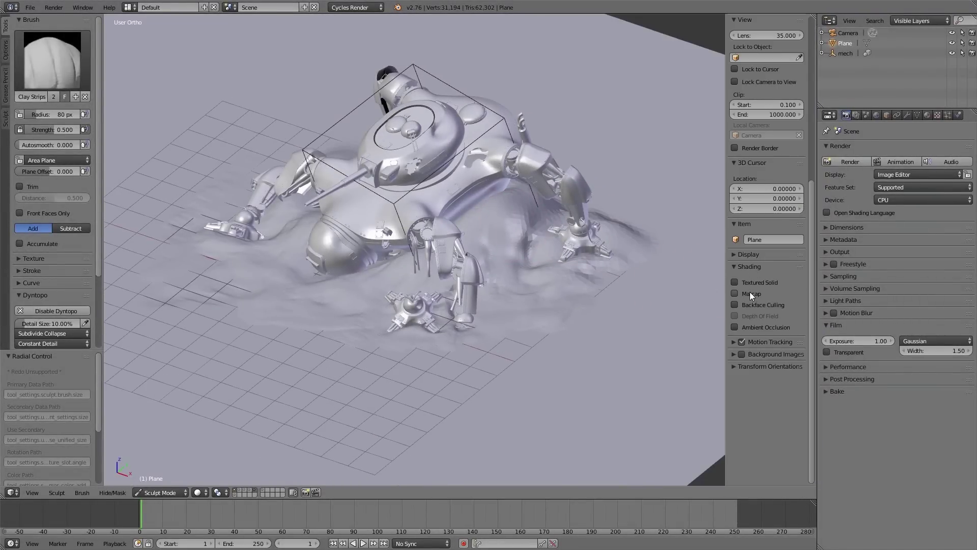
click(735, 294)
click(759, 326)
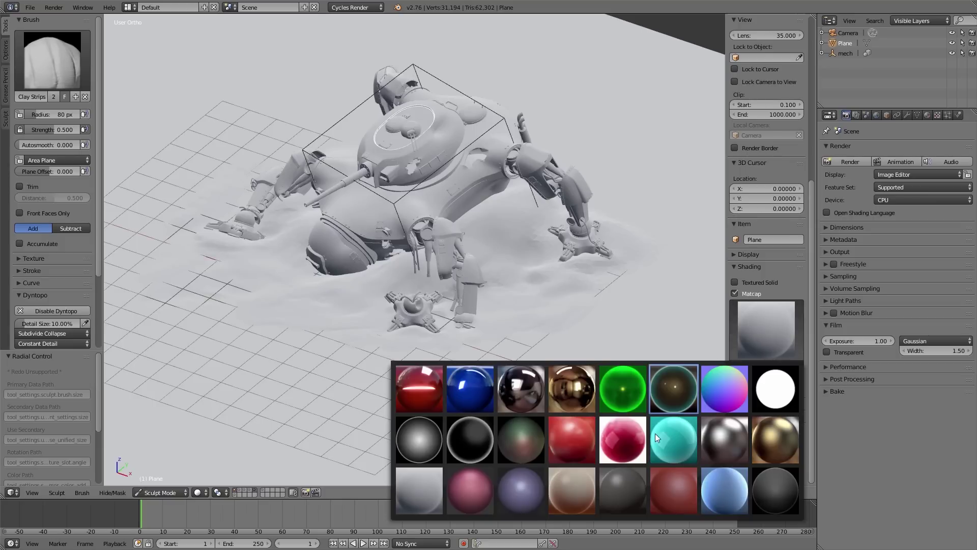
click(664, 489)
Sculpt more earth beneath the mech's body and around its legs with the Clay Strips brush
middle_drag(539, 259, 503, 161)
mouse_move(444, 71)
mouse_down()
mouse_move(511, 123)
mouse_move(502, 179)
mouse_up()
mouse_move(449, 245)
middle_down()
mouse_move(522, 244)
mouse_move(563, 192)
mouse_move(455, 261)
middle_up()
Switch to Object Mode and enable viewport ambient occlusion with a strength of 1.900
key(Tab)
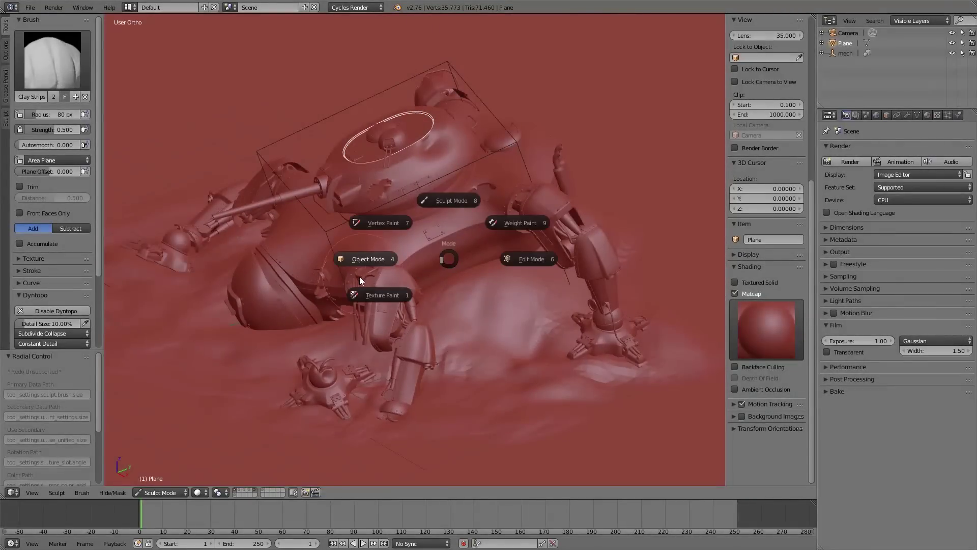
click(362, 260)
key(a)
key(t)
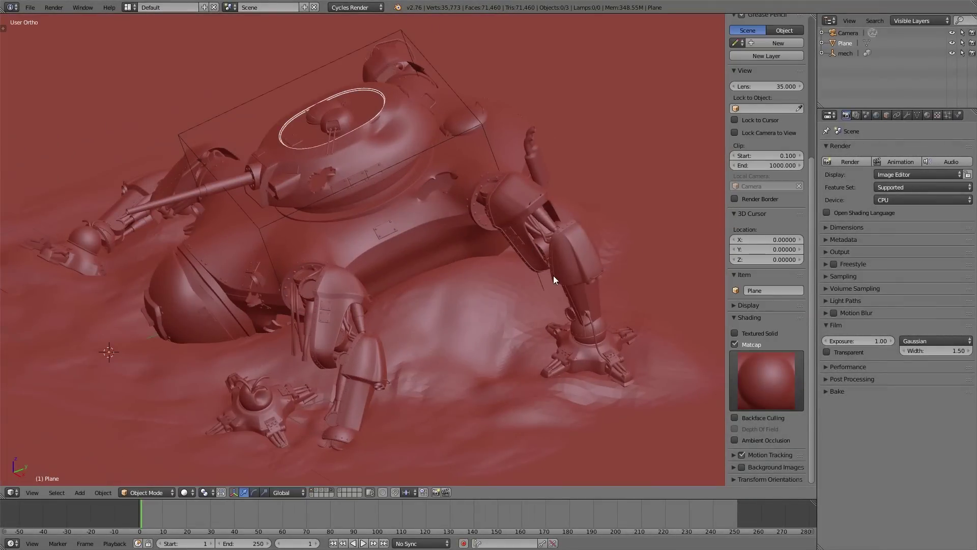
click(747, 439)
shift+middle_drag(429, 288, 490, 247)
mouse_move(764, 451)
mouse_down()
mouse_move(794, 452)
mouse_move(780, 451)
mouse_up()
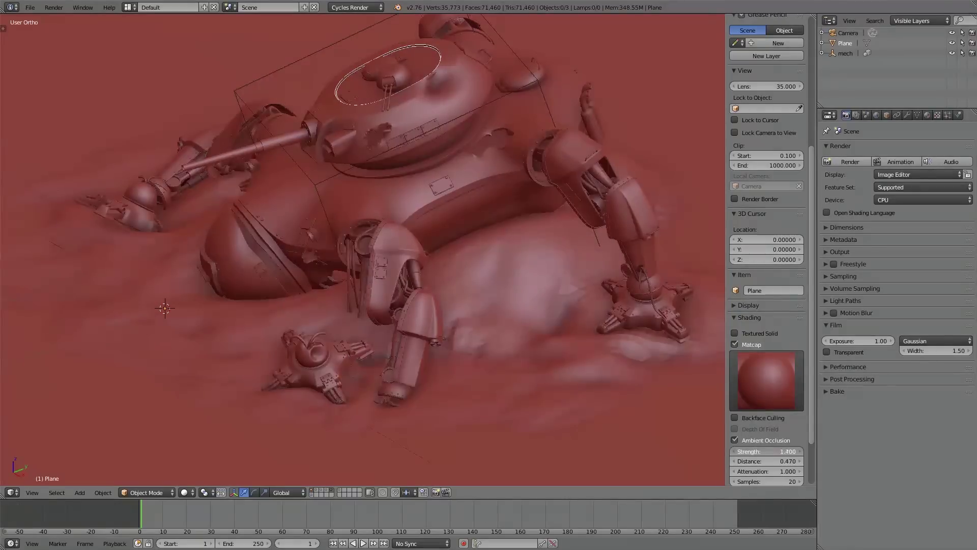
Return the ground plane to Sculpt Mode and sculpt a small pit in front of the mech's head and detached foot
middle_drag(204, 260, 190, 323)
right_click(185, 334)
shift+middle_drag(192, 368, 286, 301)
key(Tab)
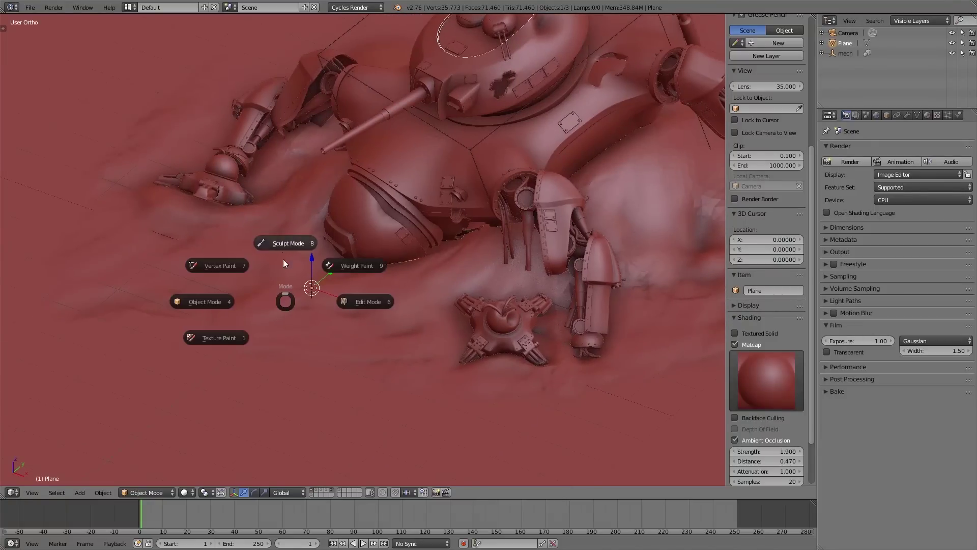
click(279, 227)
scroll(348, 319, up, 3)
drag(385, 330, 444, 314)
middle_drag(419, 351, 419, 377)
mouse_move(404, 378)
mouse_down()
mouse_move(396, 393)
mouse_move(426, 402)
mouse_up()
mouse_move(432, 394)
middle_down()
mouse_move(542, 383)
mouse_move(556, 411)
mouse_move(576, 387)
mouse_move(529, 418)
middle_up()
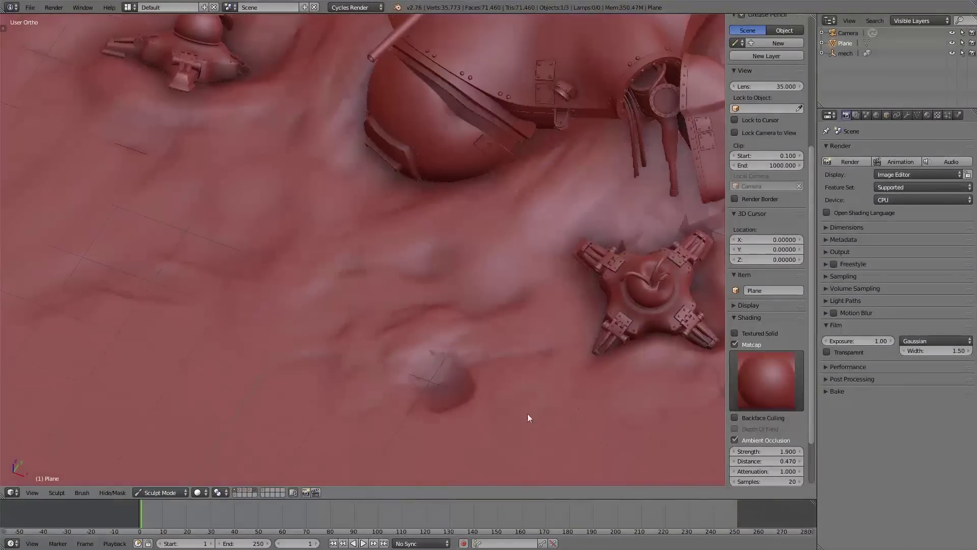
Enable Only Render in the viewport display to hide the grid and overlays
click(753, 304)
click(751, 319)
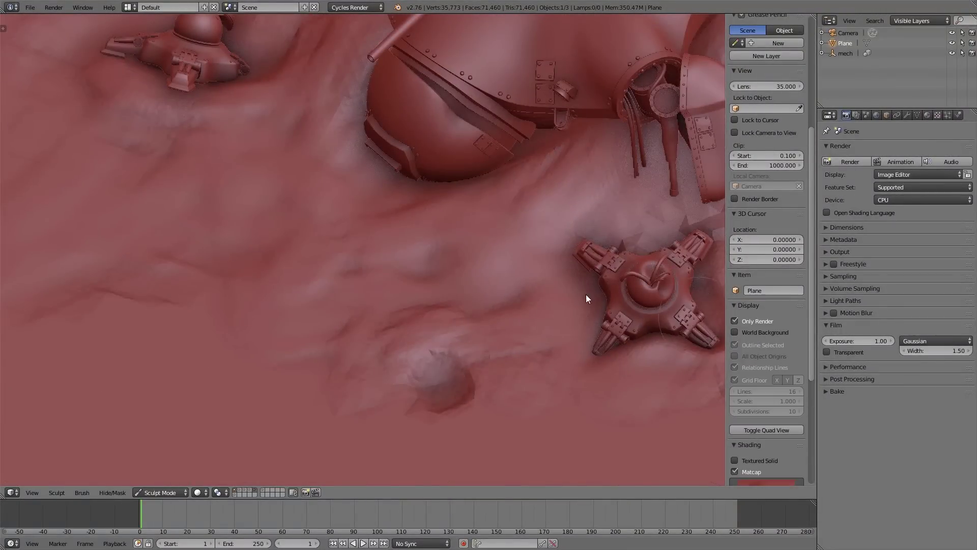
scroll(382, 328, down, 3)
middle_drag(375, 345, 379, 310)
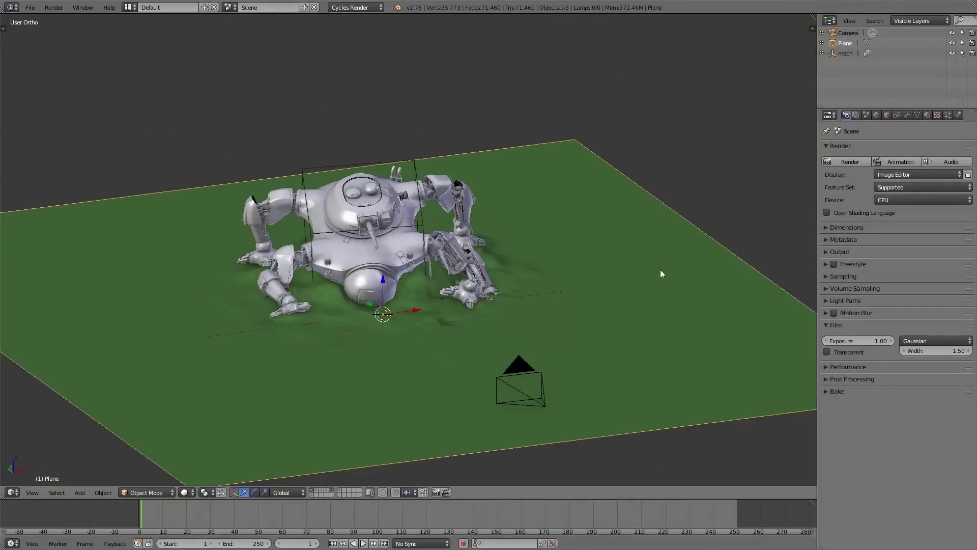
Remove the green Material.001 slot from the ground plane
click(928, 115)
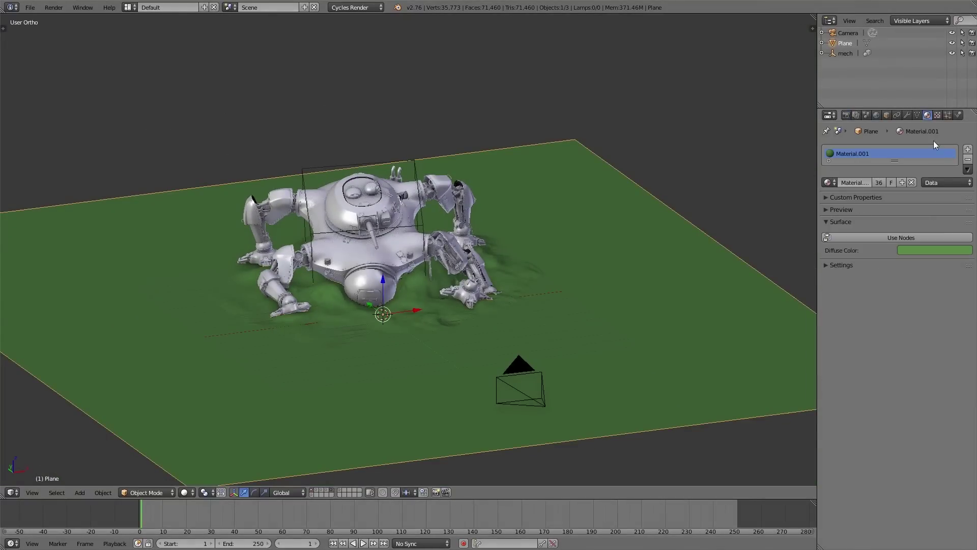
click(969, 161)
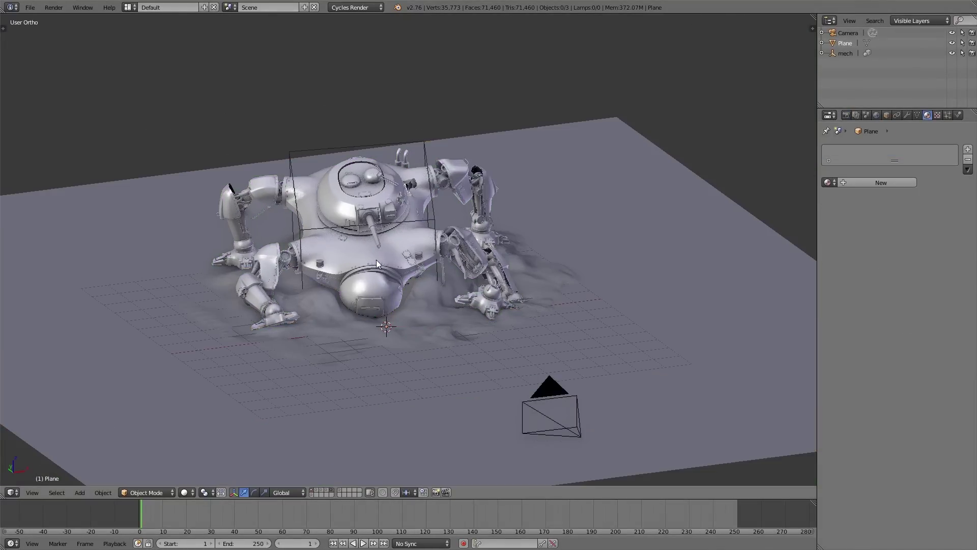
middle_drag(376, 260, 334, 279)
scroll(334, 279, up, 1)
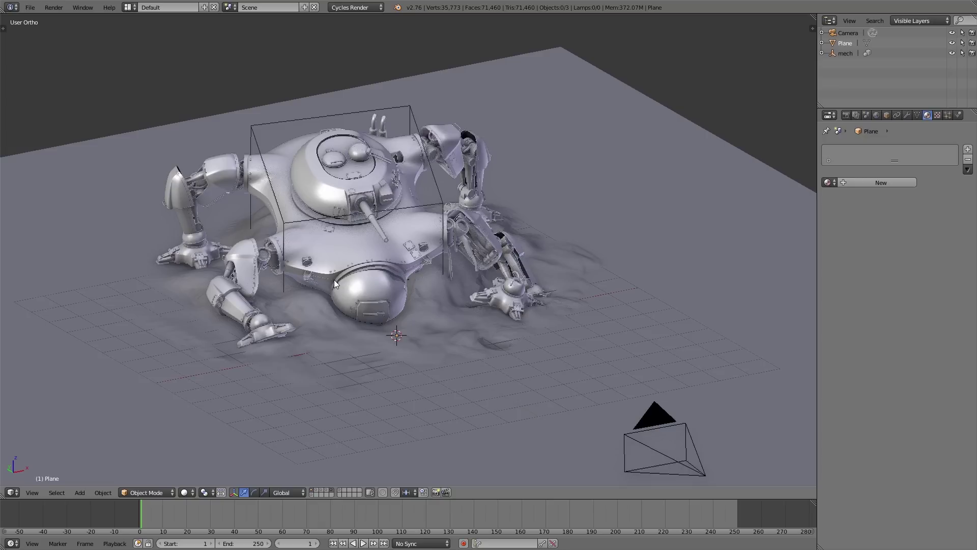
Link all bush, tree, branch and force_turbulence groups from assets\trees.blend into the scene
click(31, 7)
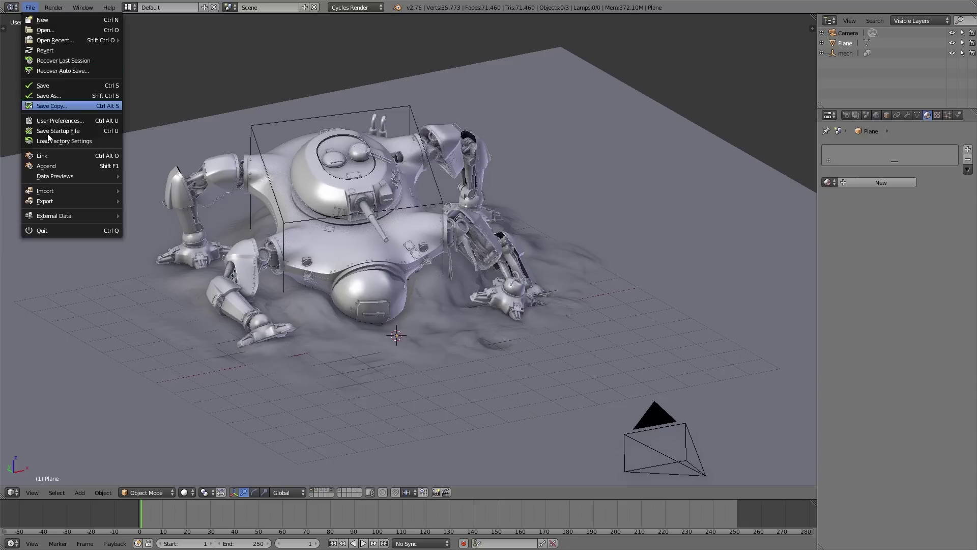
click(53, 154)
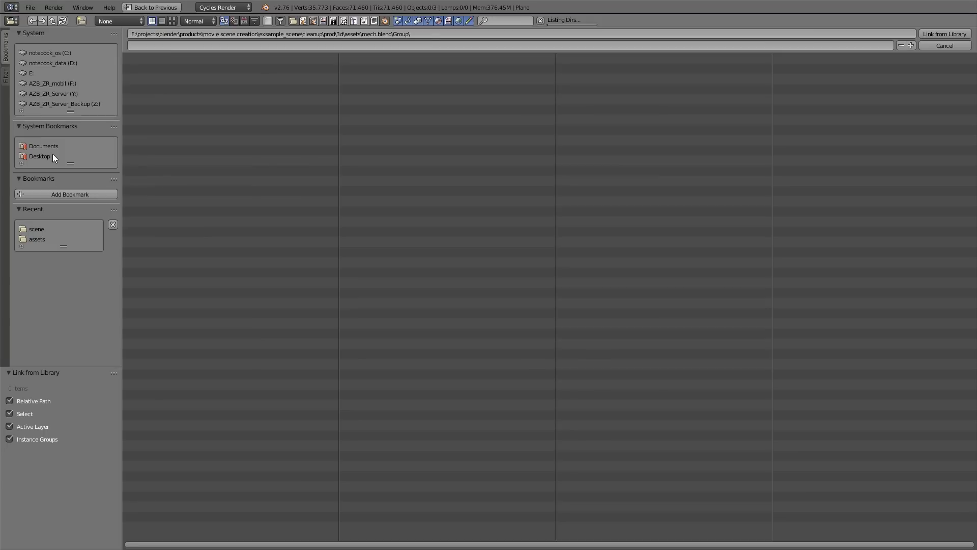
click(37, 239)
click(150, 128)
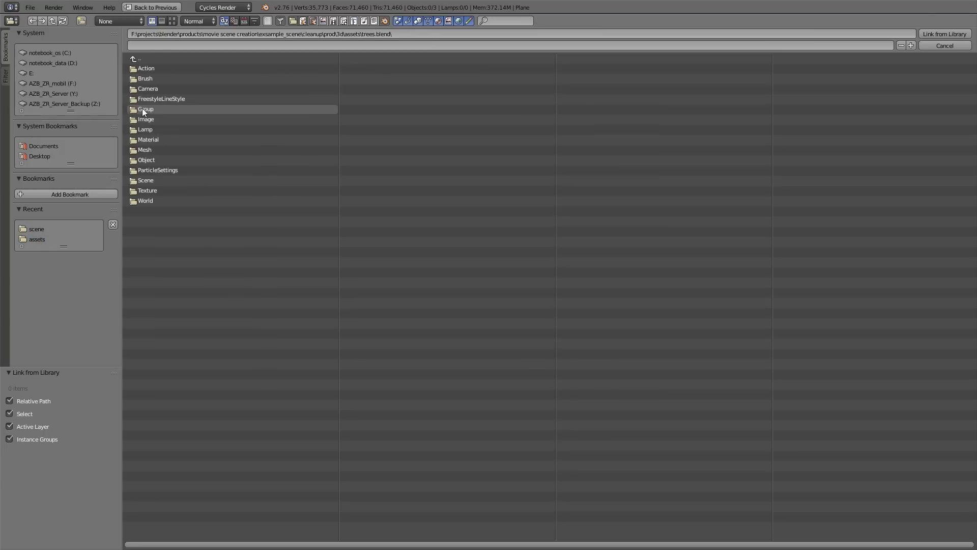
click(143, 109)
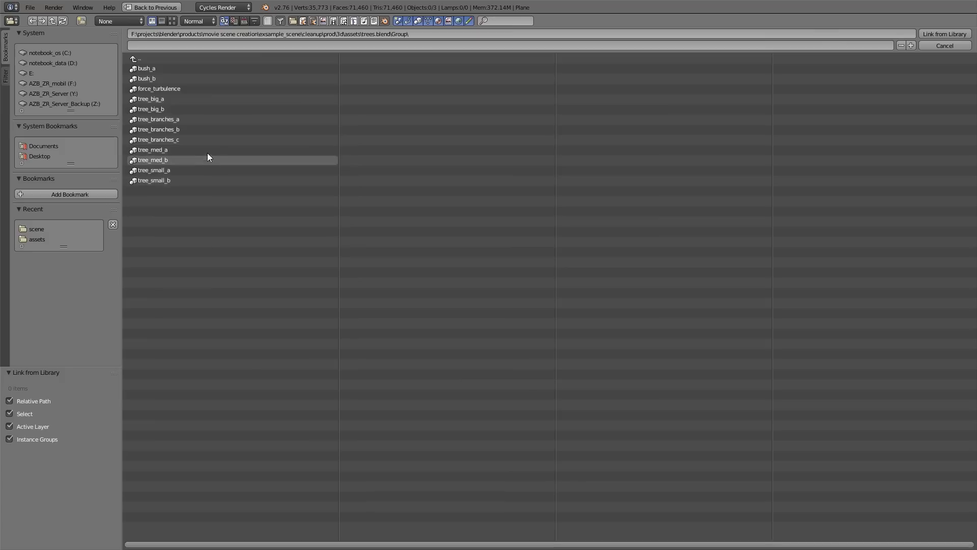
key(a)
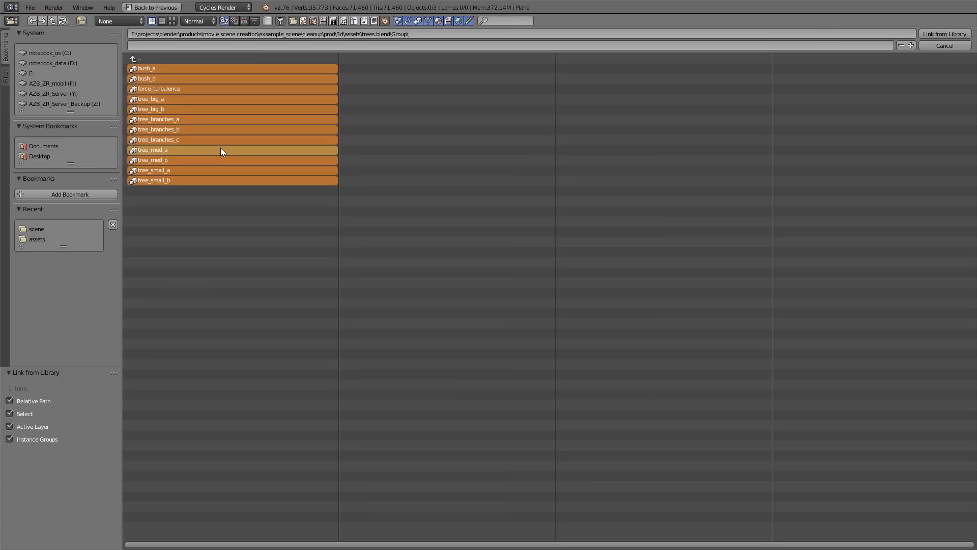
click(927, 33)
key(a)
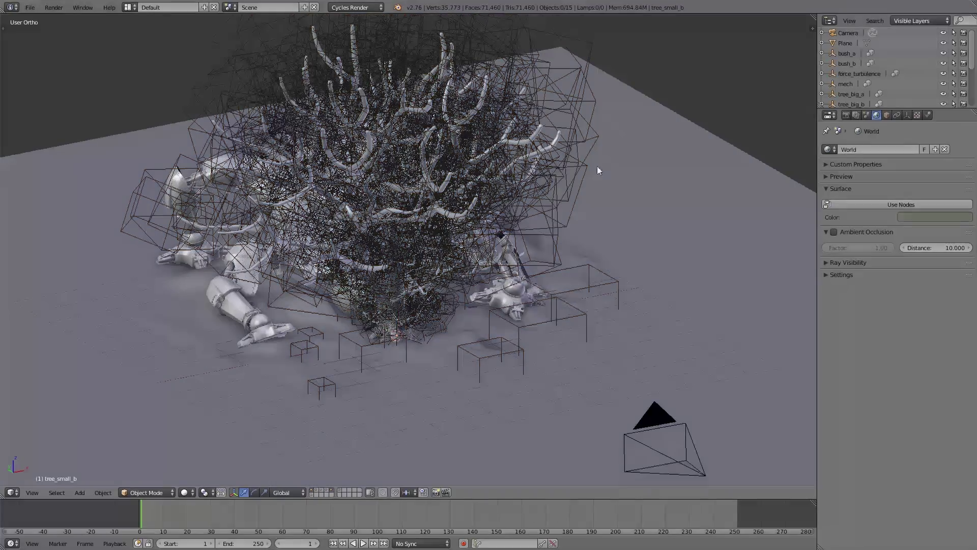
middle_drag(572, 179, 353, 173)
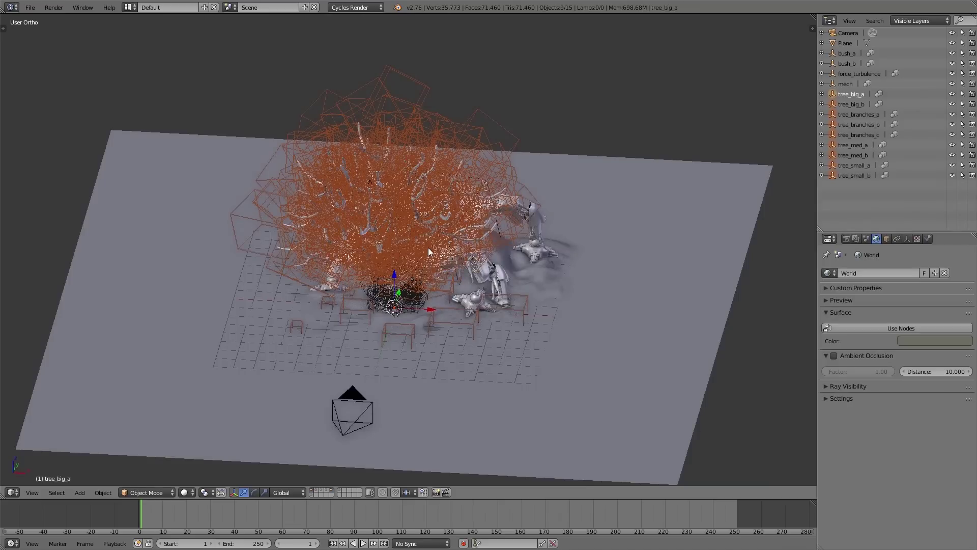
Move the linked tree and branch groups to a separate layer and display only that layer
key(m)
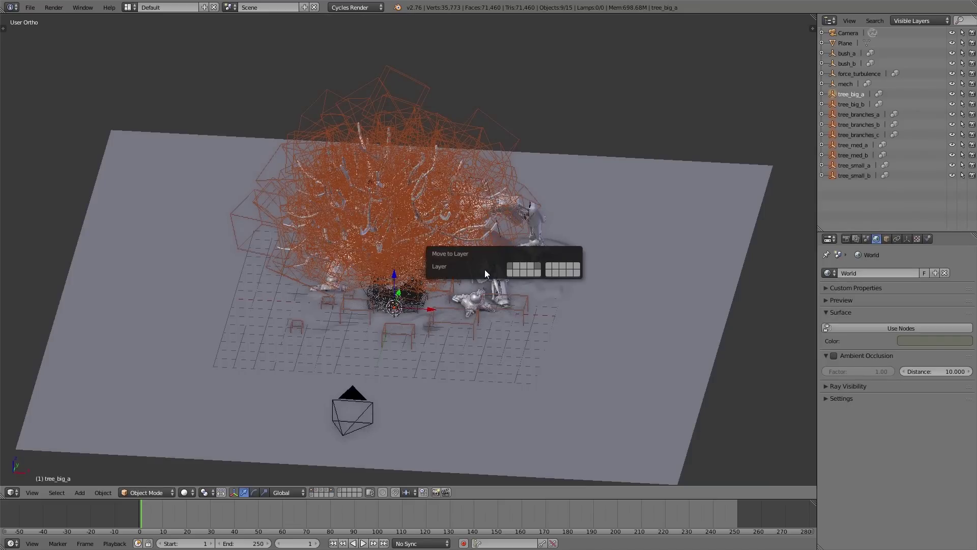
click(515, 274)
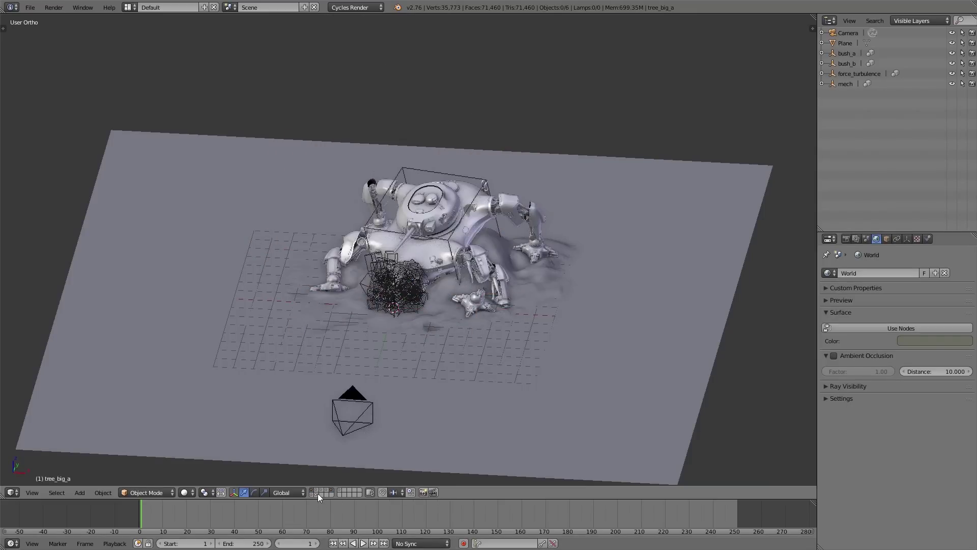
click(316, 493)
Move tree_branches_a, tree_branches_b and tree_branches_c to the last layer, apart from the full trees
scroll(399, 340, up, 2)
right_click(399, 340)
middle_drag(416, 341, 451, 349)
key(g)
right_click(438, 335)
shift+right_click(350, 302)
shift+right_click(324, 303)
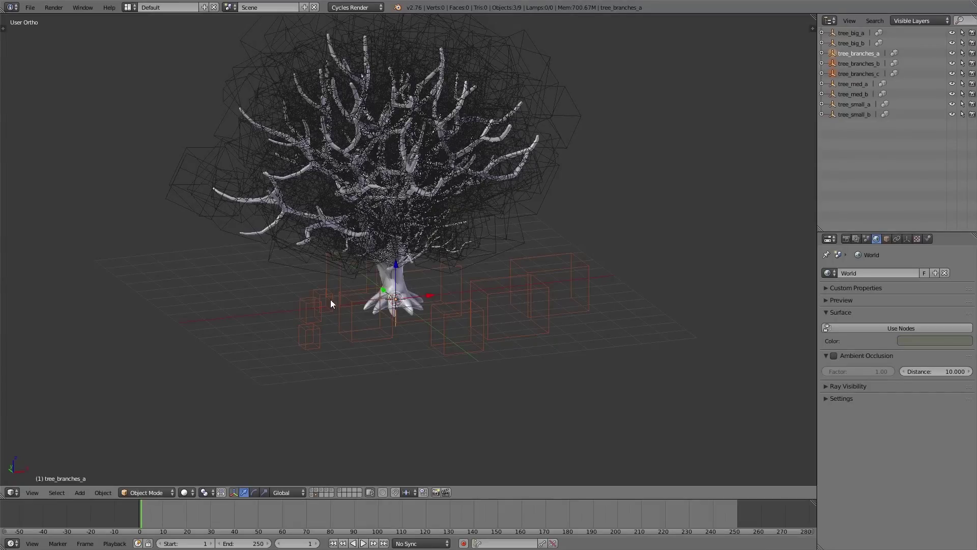
middle_drag(331, 300, 484, 305)
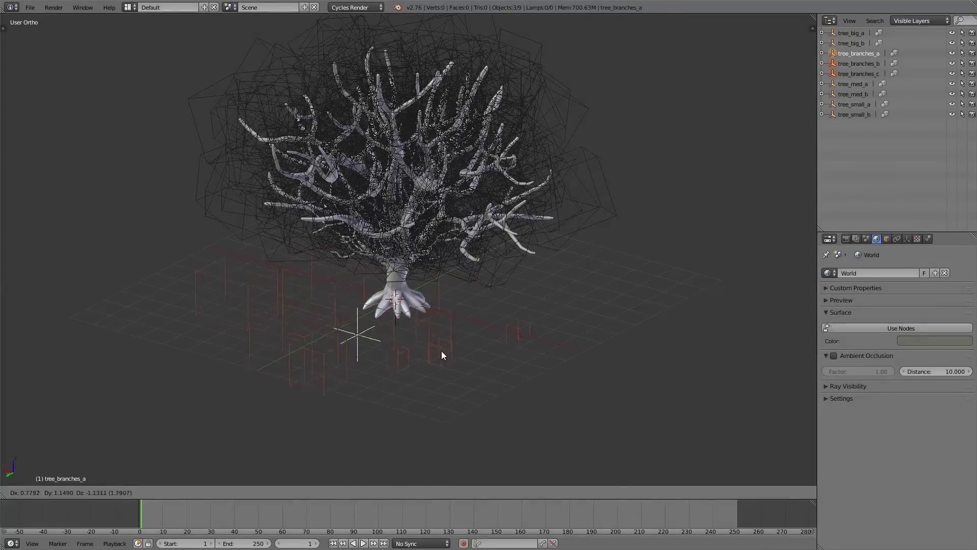
scroll(407, 316, up, 3)
scroll(407, 314, up, 2)
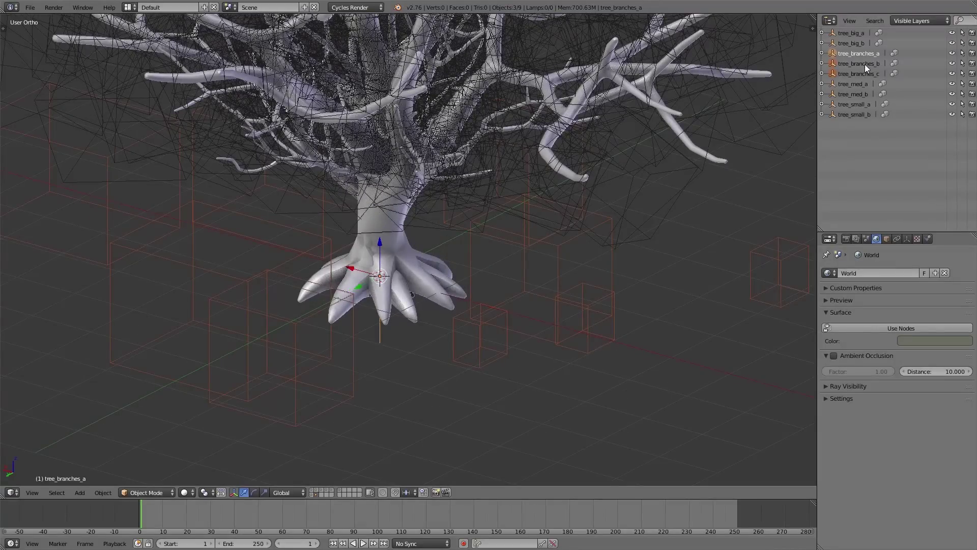
scroll(381, 337, down, 3)
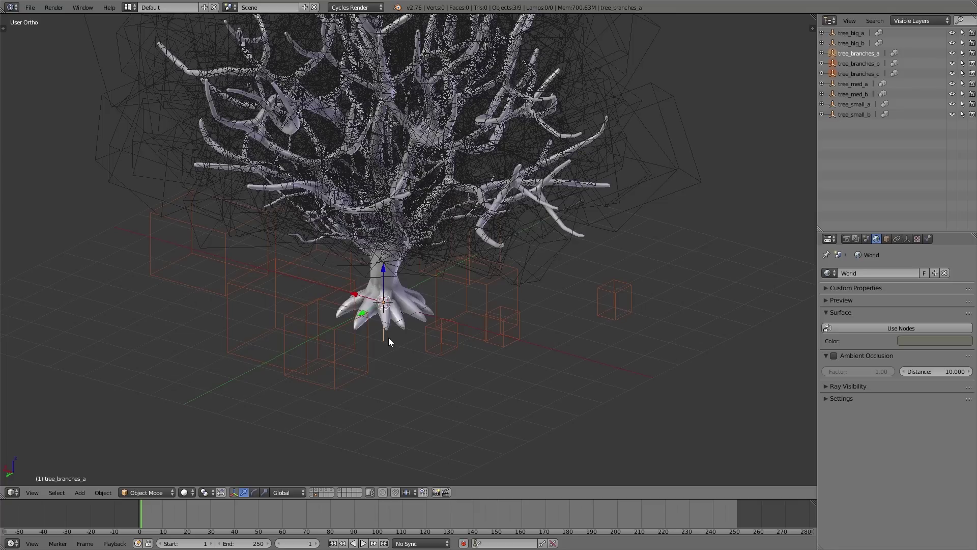
key(m)
click(536, 363)
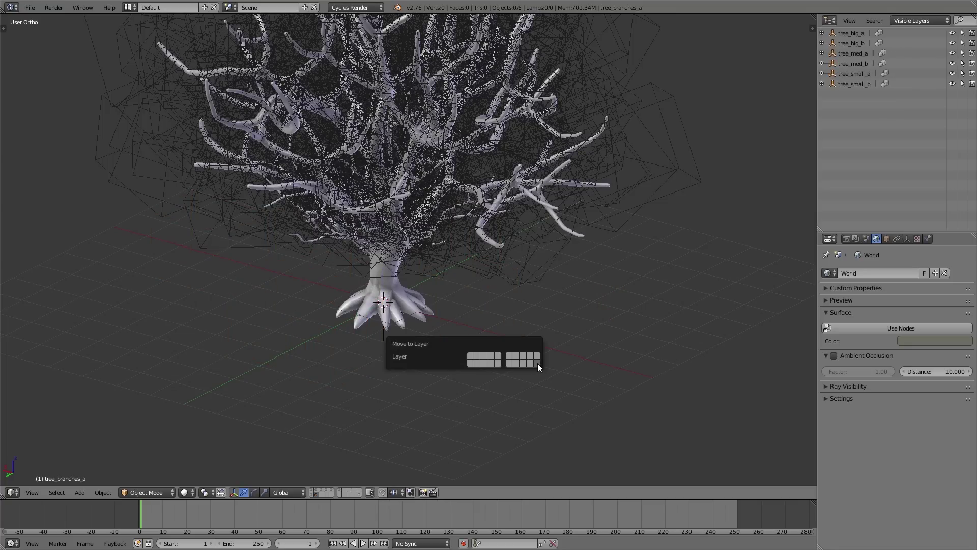
Display the ground, tree and mech layers together and move the camera to a separate layer
shift+middle_drag(442, 349, 473, 390)
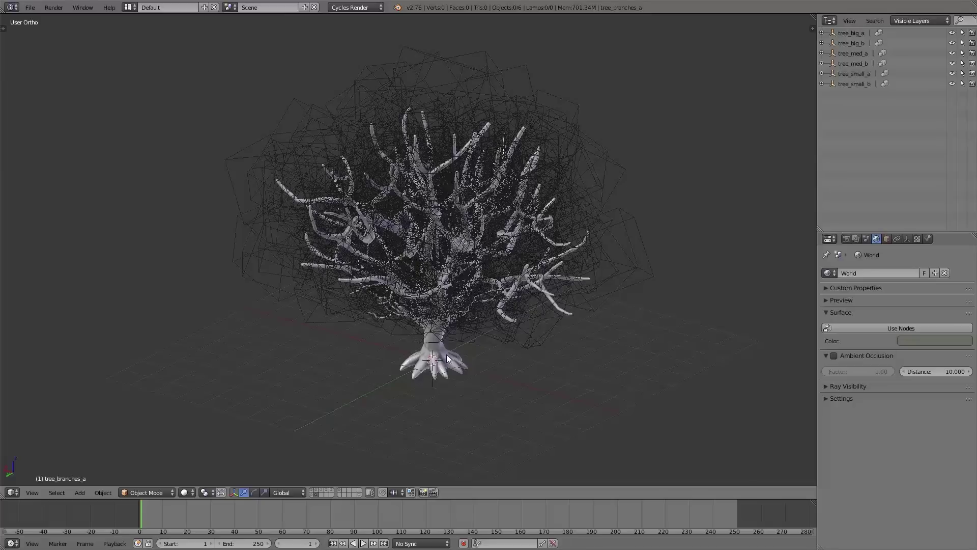
shift+click(314, 491)
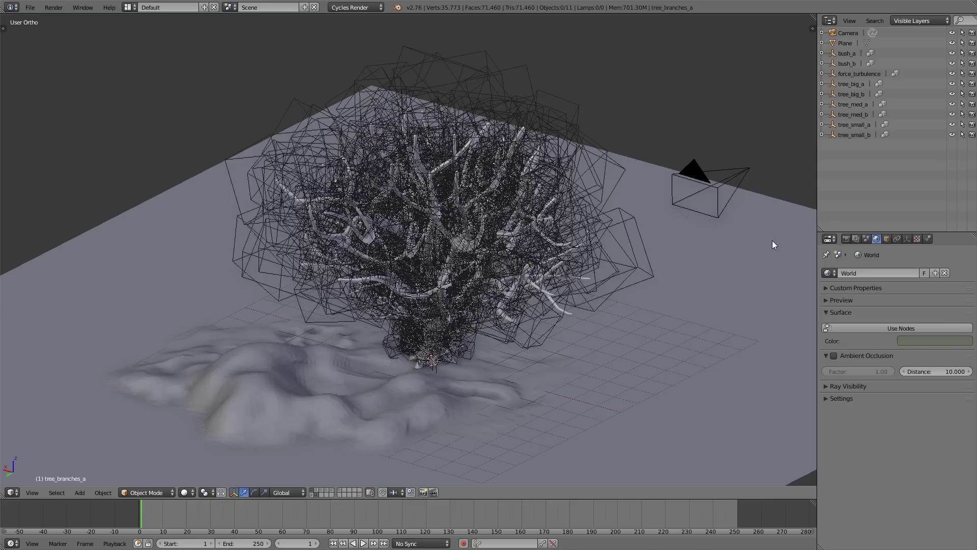
right_click(732, 175)
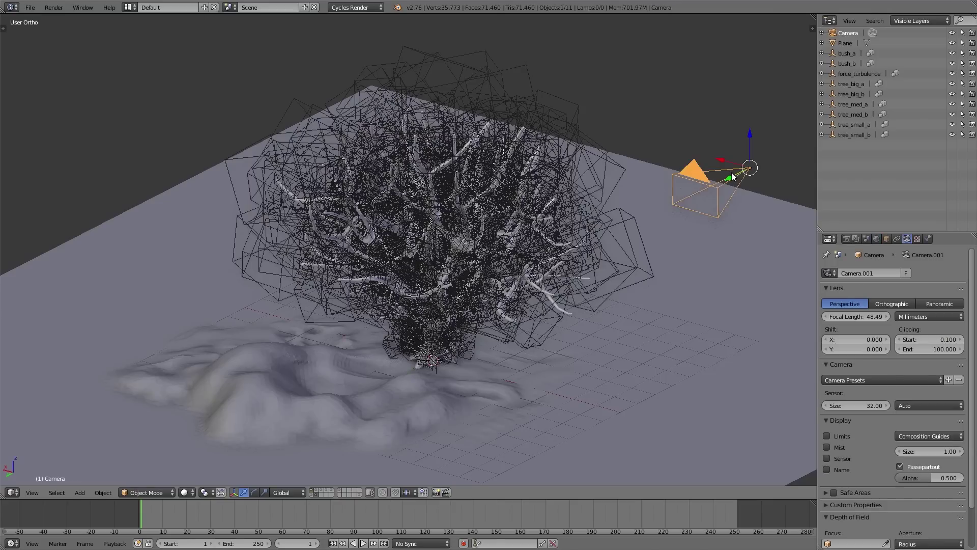
key(m)
click(885, 192)
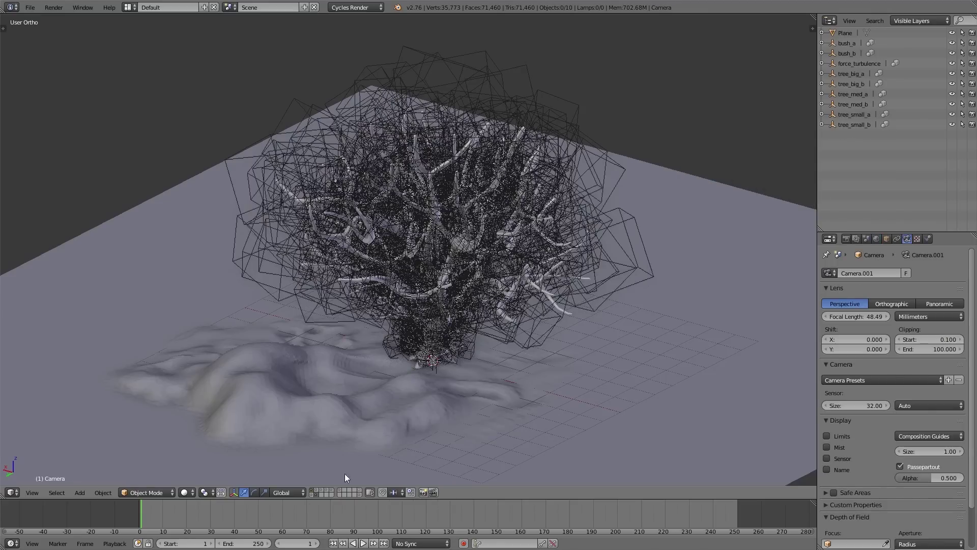
shift+click(330, 490)
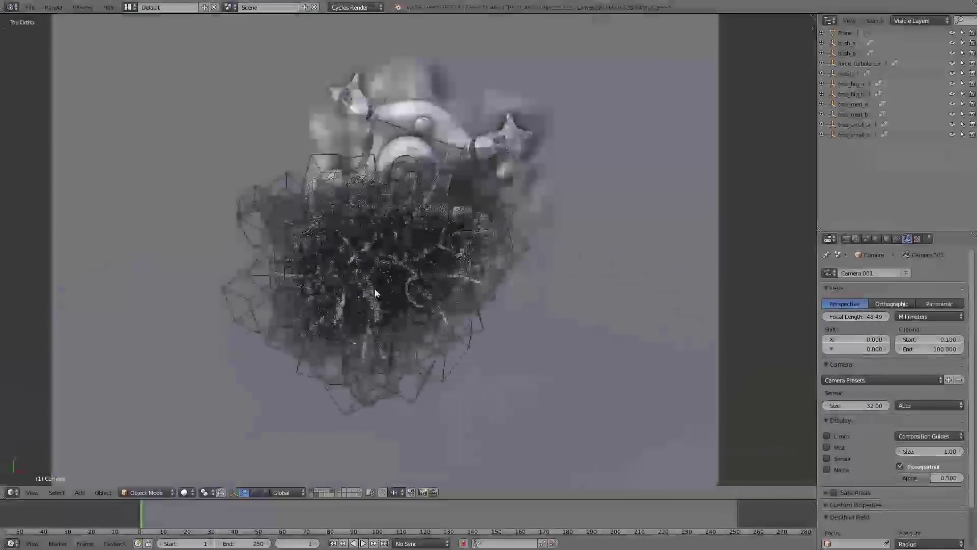
Spread the big, medium and small trees and the bushes out around the mech on the ground plane
right_drag(368, 277, 266, 229)
right_click(375, 292)
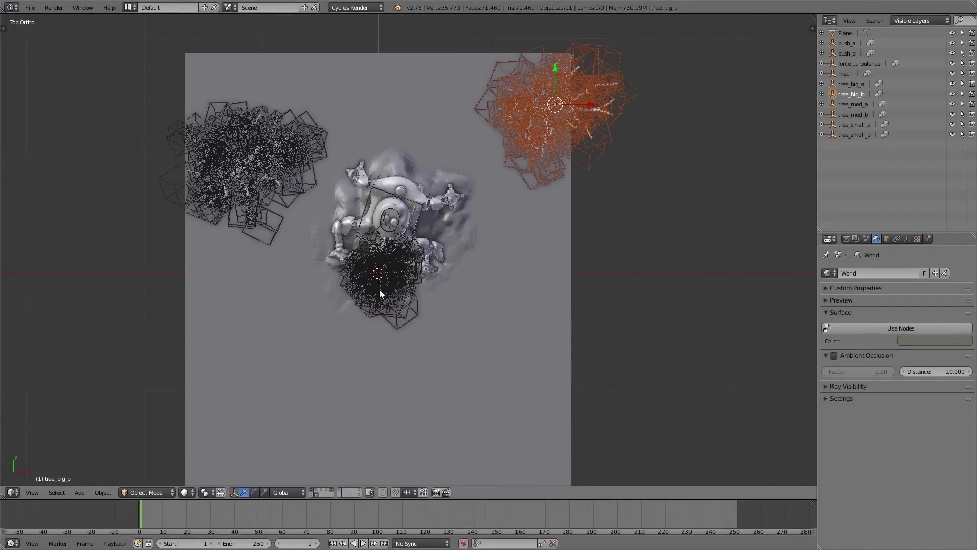
right_drag(379, 278, 517, 244)
right_drag(371, 293, 227, 336)
right_drag(352, 263, 412, 113)
right_drag(383, 287, 514, 284)
right_drag(383, 277, 316, 301)
middle_drag(316, 301, 314, 239)
Move bush_a and bush_b from the ground layer to a separate layer
scroll(313, 239, up, 3)
shift+right_click(229, 244)
key(m)
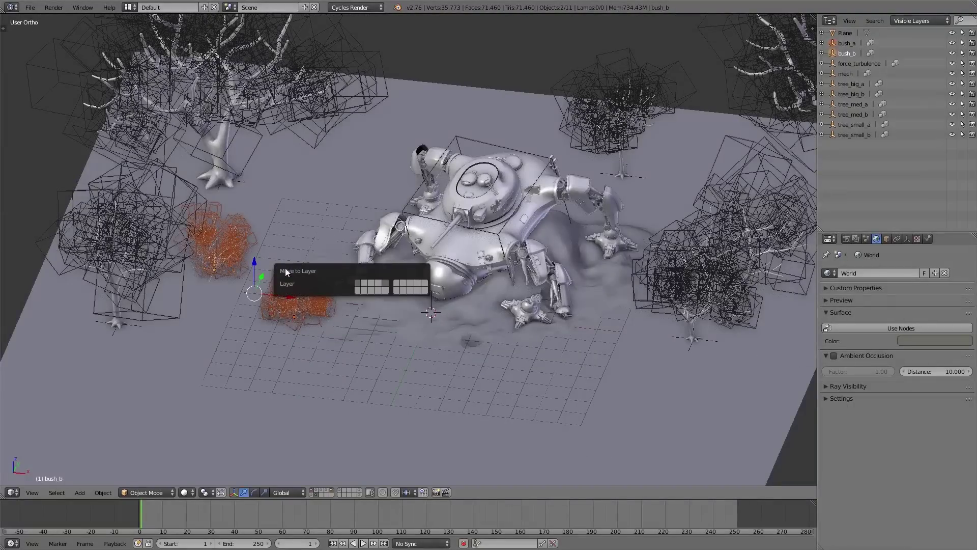
click(369, 290)
click(322, 495)
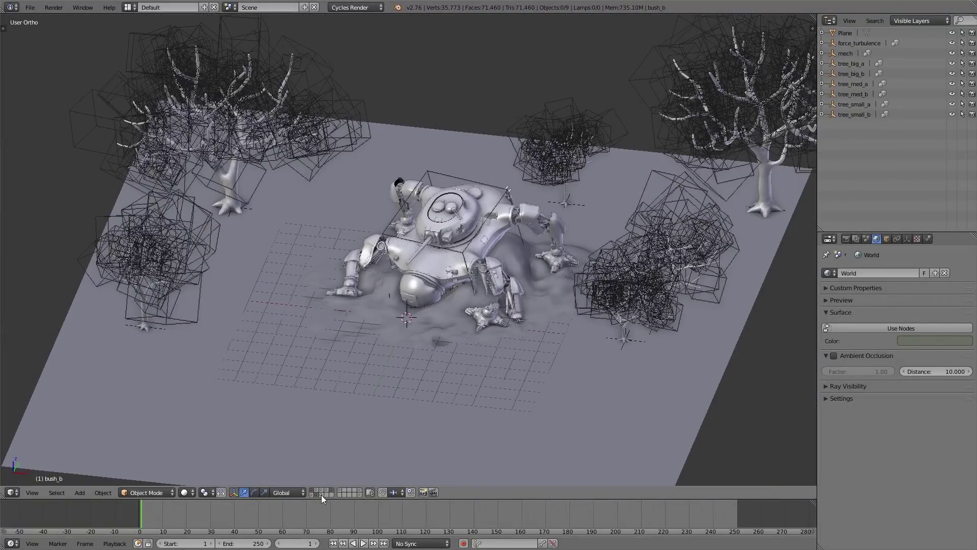
Isolate the layer holding the old green leafy trees and delete all of them
click(317, 493)
click(318, 494)
shift+click(317, 490)
click(318, 495)
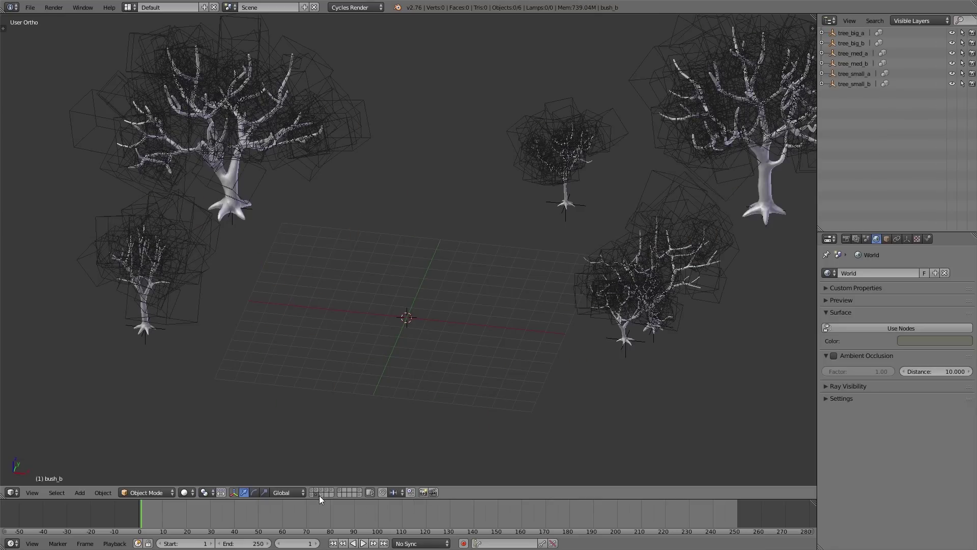
click(317, 490)
scroll(373, 315, down, 4)
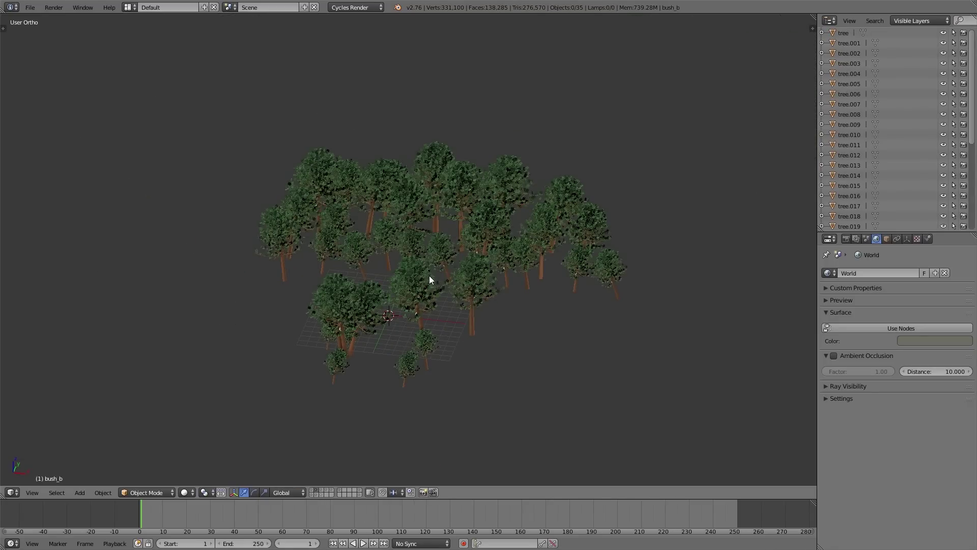
scroll(429, 276, up, 2)
key(a)
key(x)
click(429, 275)
scroll(316, 361, up, 3)
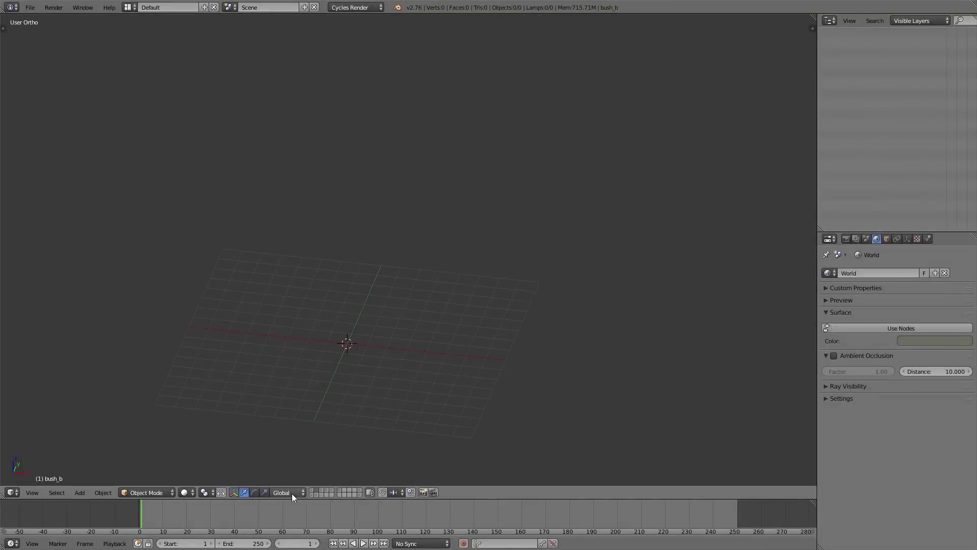
Display the linked tree, ground and mech layers together and view the scene through the camera
click(318, 494)
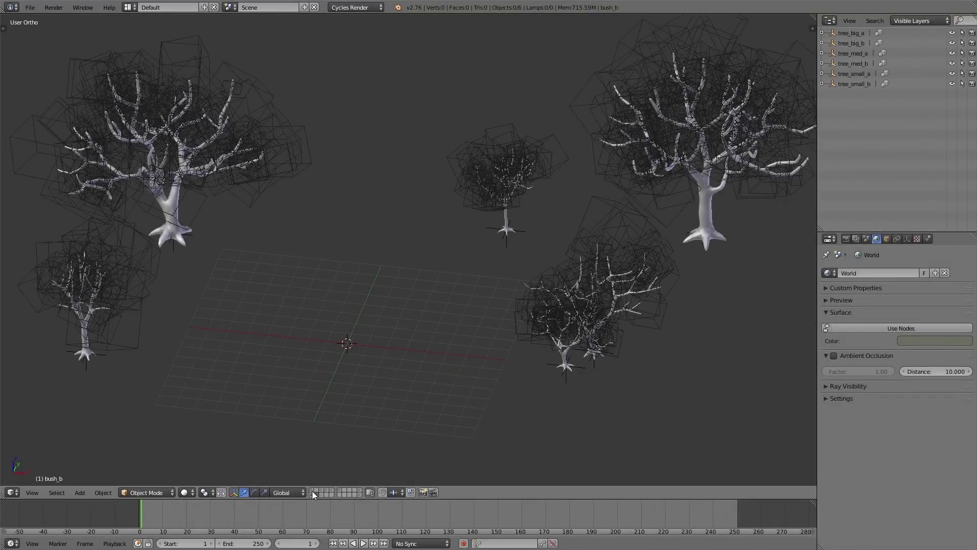
shift+click(313, 491)
shift+click(333, 489)
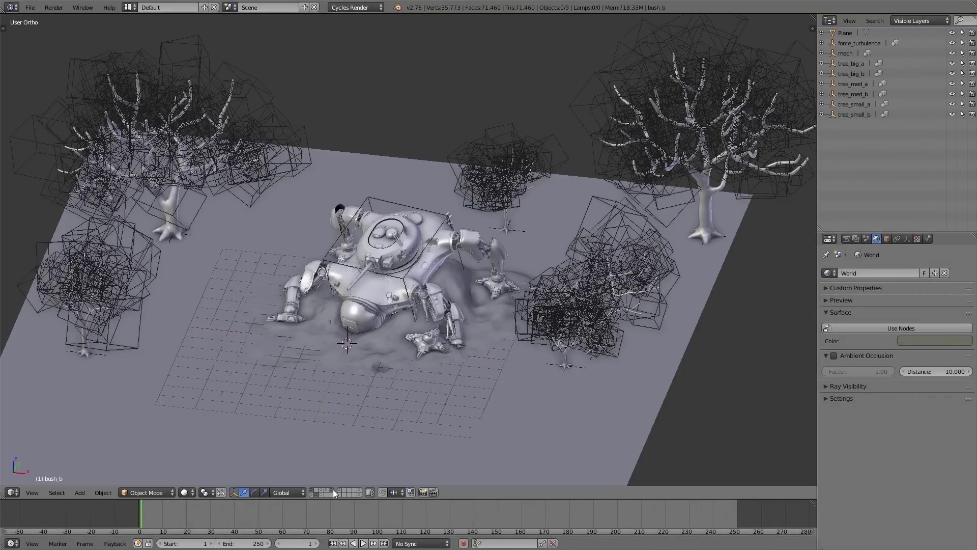
middle_drag(391, 317, 405, 292)
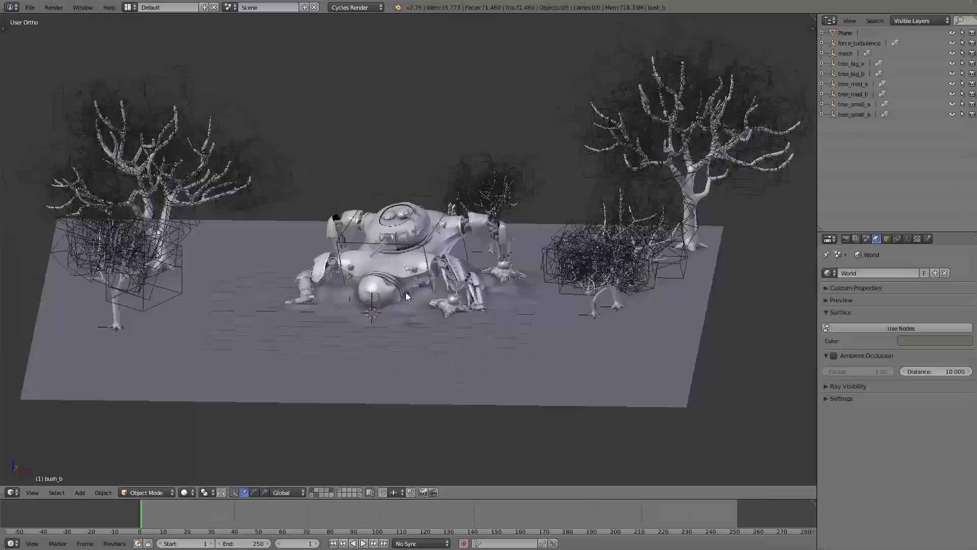
key(KP_0)
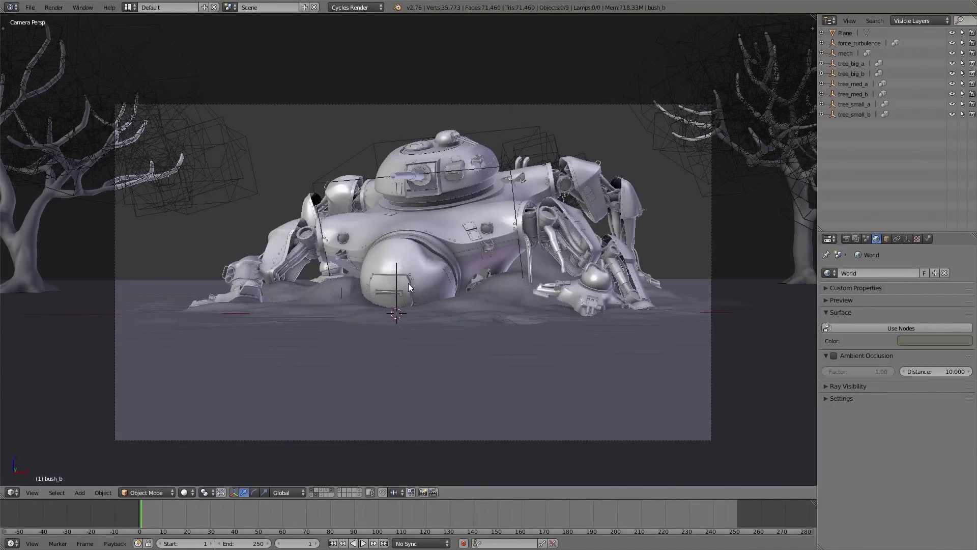
Try to slide tree_big_a across the ground plane with movement along Z excluded
right_click(19, 221)
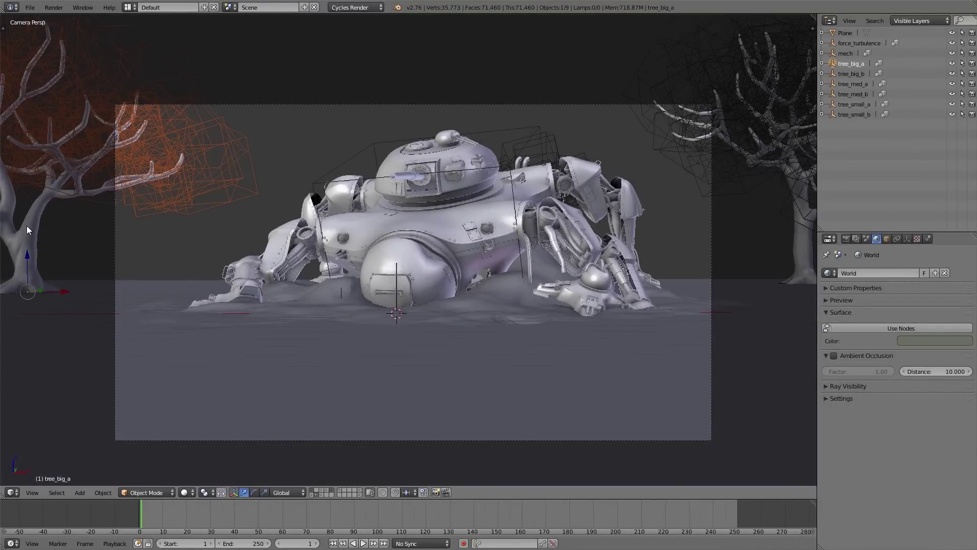
scroll(102, 253, down, 2)
shift+middle_drag(103, 252, 117, 264)
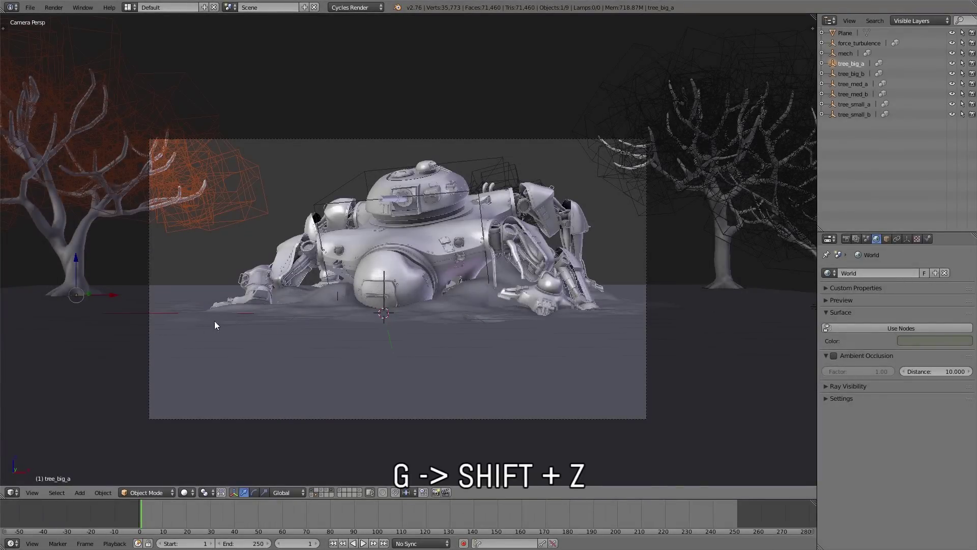
key(g)
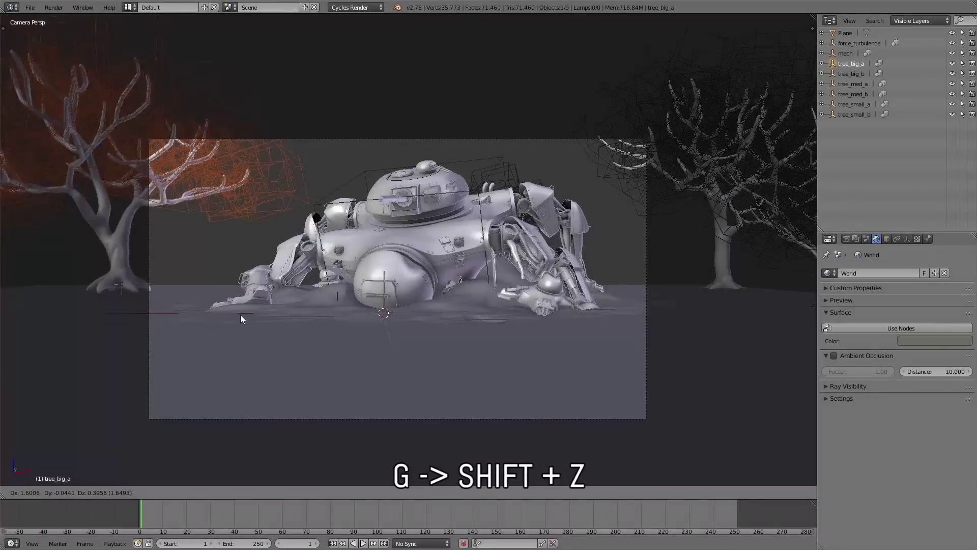
key(shift+z)
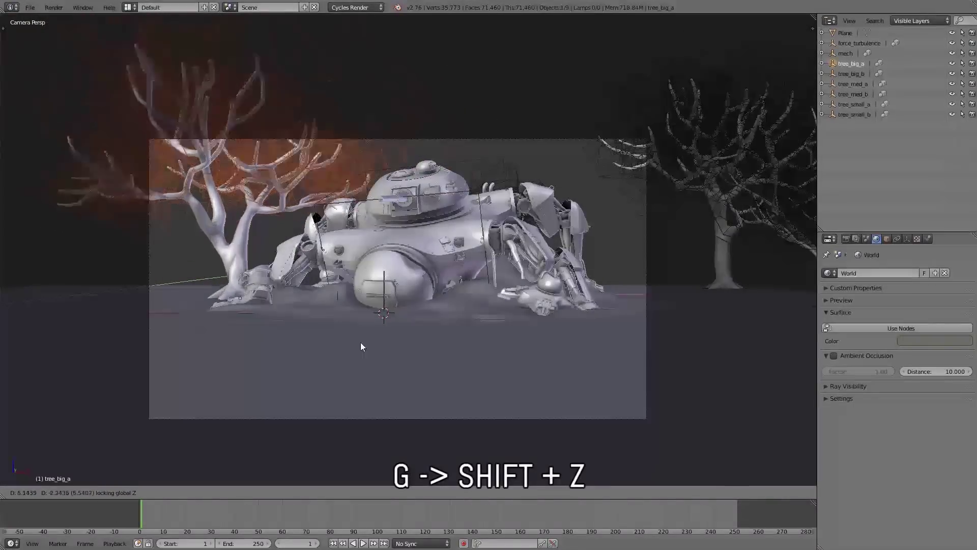
right_click(325, 328)
Try moving tree_big_a across the ground with its Z location locked, and unlock that axis again
middle_drag(267, 181, 277, 231)
scroll(276, 230, down, 2)
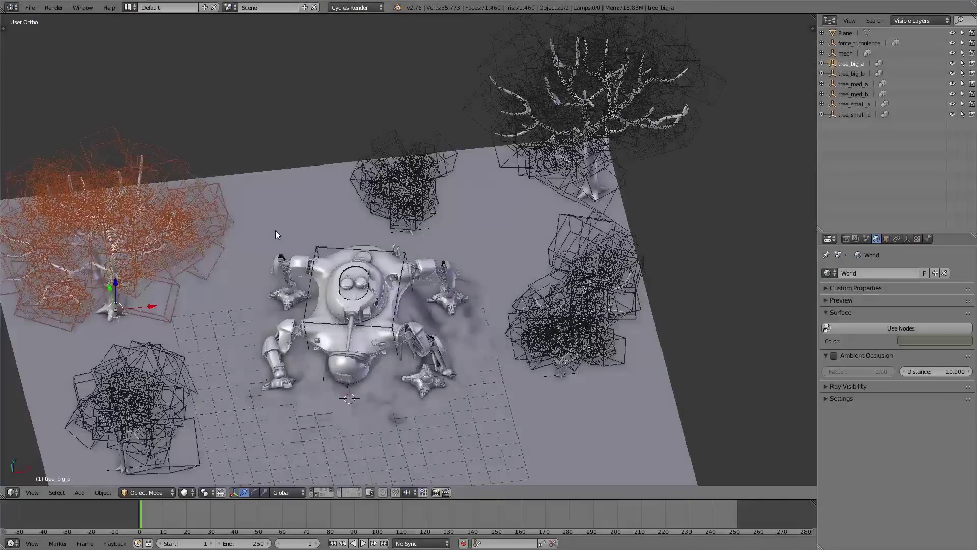
key(n)
scroll(758, 192, up, 10)
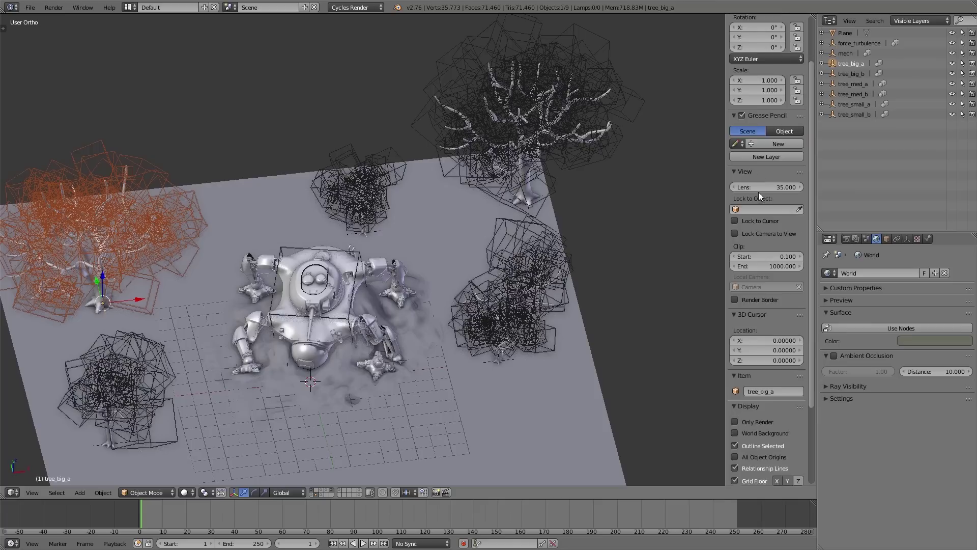
click(796, 67)
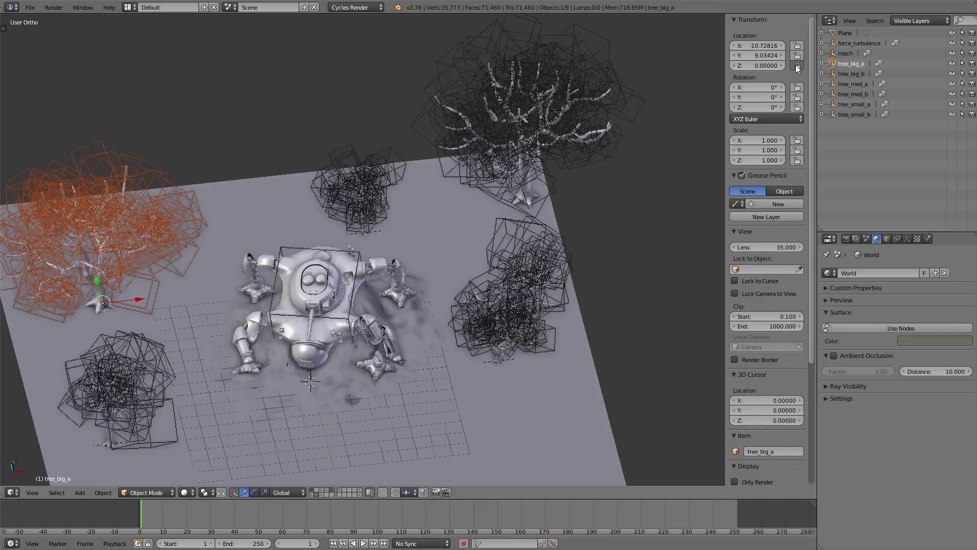
key(g)
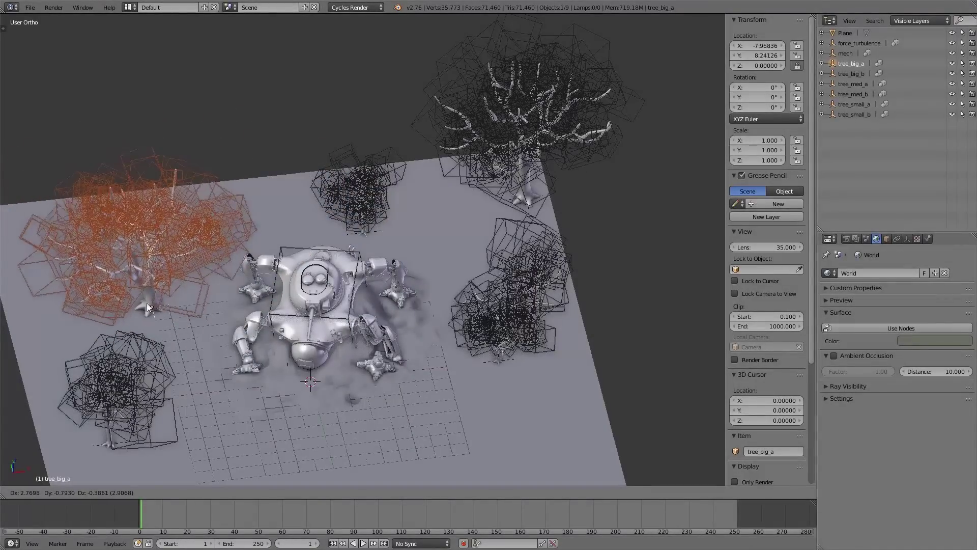
click(164, 245)
middle_drag(213, 301, 387, 204)
click(798, 67)
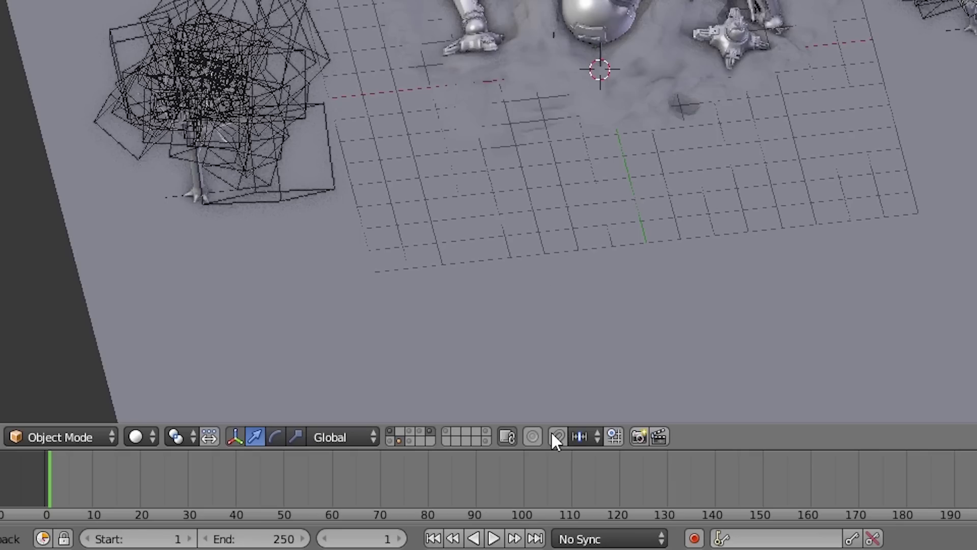
Set the snap element to Face and try moving tree_big_a onto the mech's surface
click(581, 436)
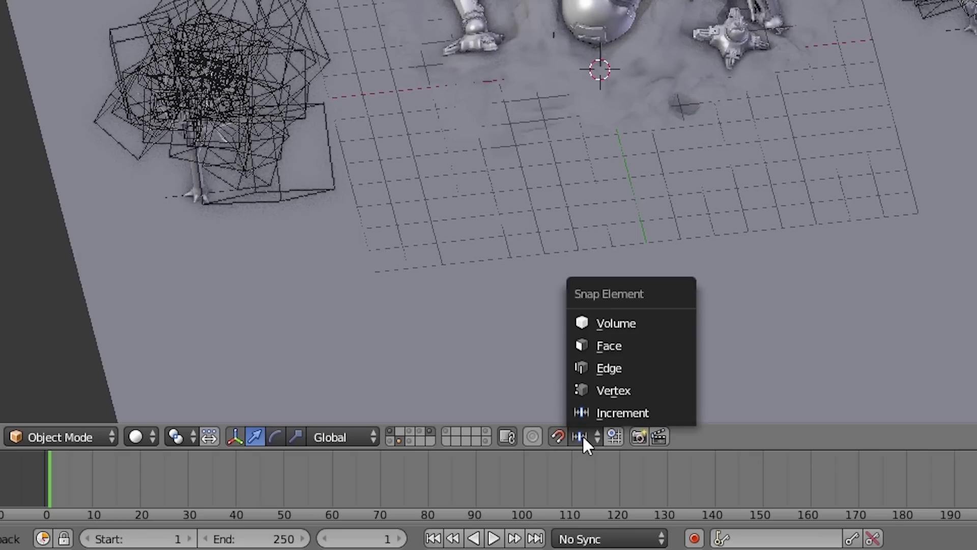
click(632, 342)
key(g)
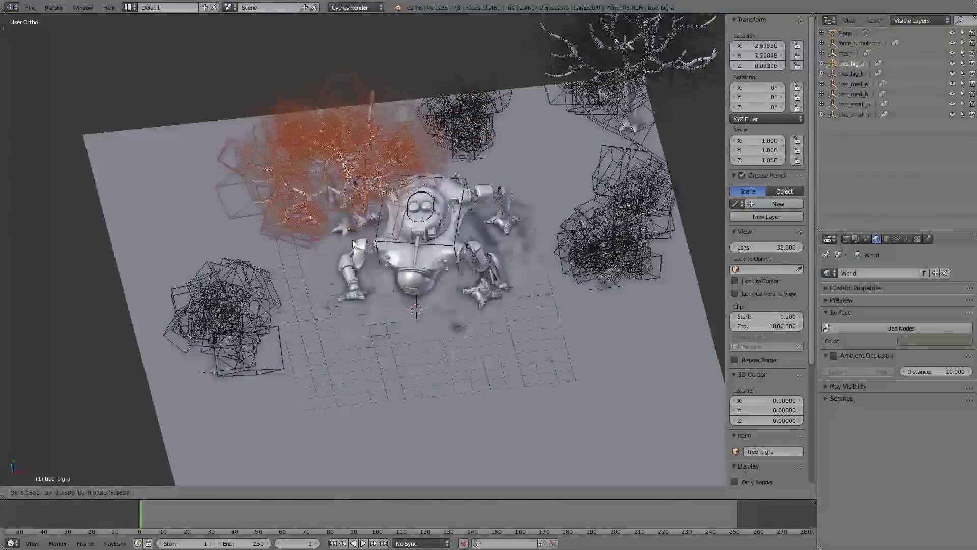
click(435, 317)
middle_drag(435, 317, 386, 251)
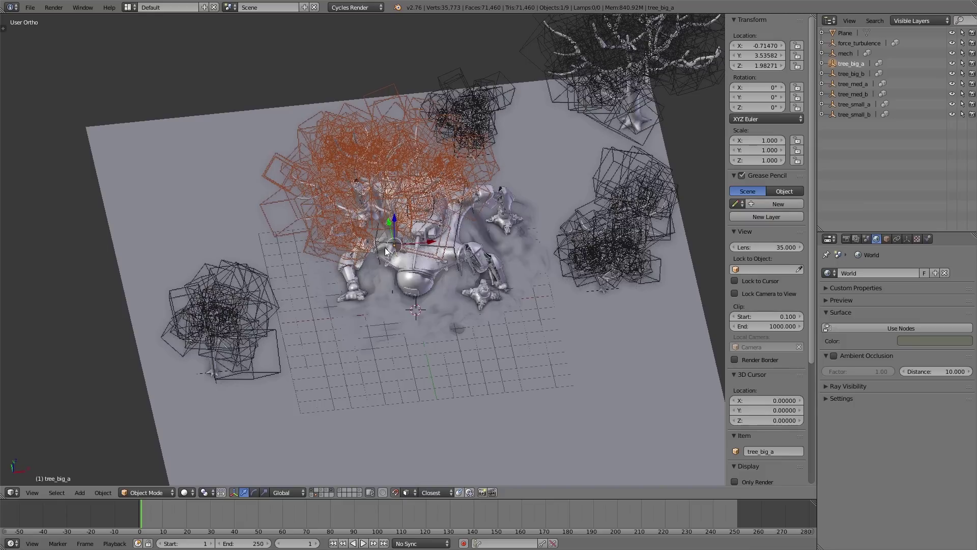
In the camera view, slide the tree on the right along the ground plane closer to the mech, excluding Z movement
key(KP_0)
right_click(647, 258)
key(g)
key(shift+z)
click(465, 295)
Slide tree_med_a along the ground plane to the left side of the mech, excluding Z movement
right_click(646, 286)
shift+middle_drag(639, 285, 714, 283)
key(g)
key(shift+z)
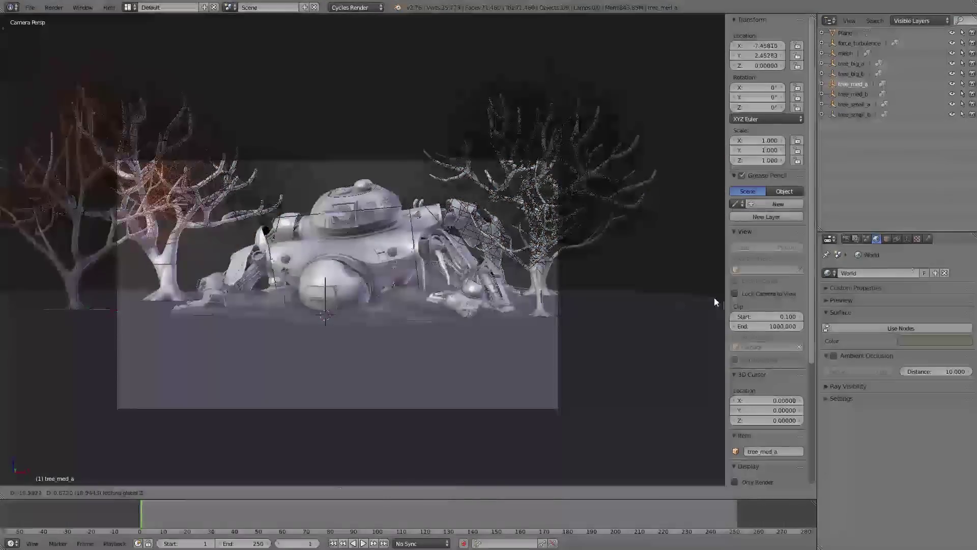
click(715, 302)
Duplicate tree_med_b and place the copy on the ground plane behind the mech, at about X 1.9, Y 13.9
key(KP_0)
shift+middle_drag(328, 367, 328, 305)
right_click(174, 301)
key(shift+d)
key(shift+z)
click(510, 140)
shift+middle_drag(510, 140, 389, 194)
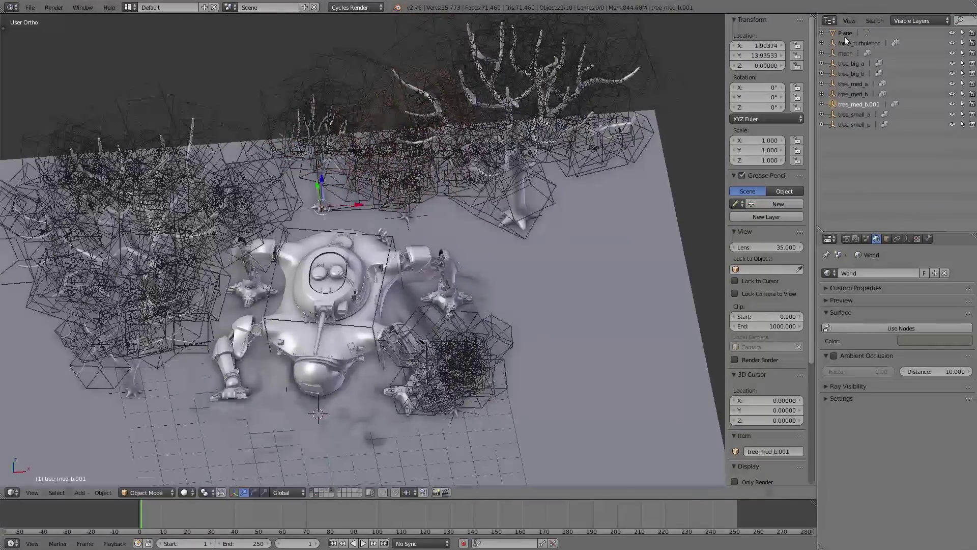
Lock the duplicated medium tree's Z location and move it beside the mech to about X 9.46, Y 7.33
click(798, 65)
key(g)
click(628, 416)
Rotate the duplicated medium tree about 95° around Z and scale it to about 0.57
key(r)
key(z)
click(616, 341)
key(s)
click(575, 317)
shift+middle_drag(575, 317, 635, 272)
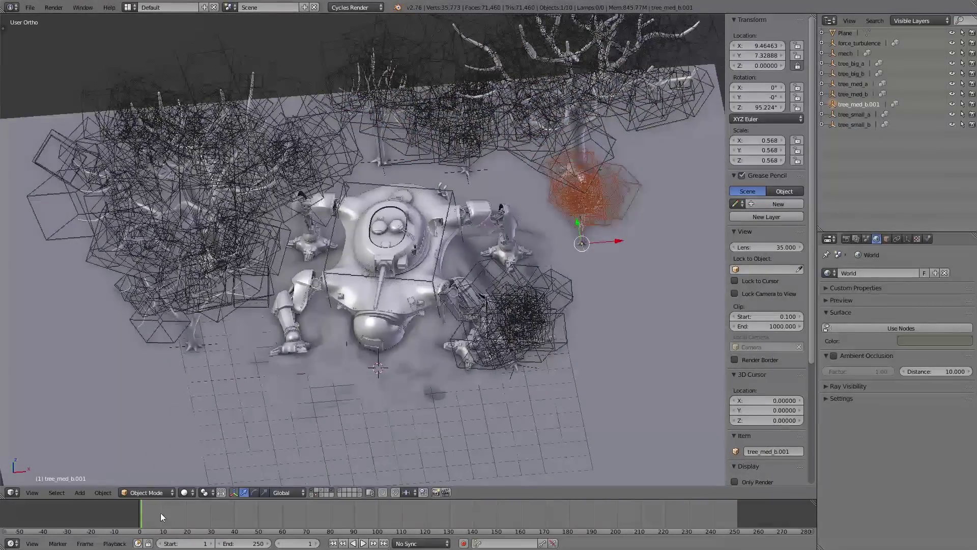
Scrub and play the animation while examining the tree branches up close, and return to the start of the timeline
drag(217, 518, 362, 524)
middle_drag(305, 347, 339, 259)
scroll(356, 245, up, 5)
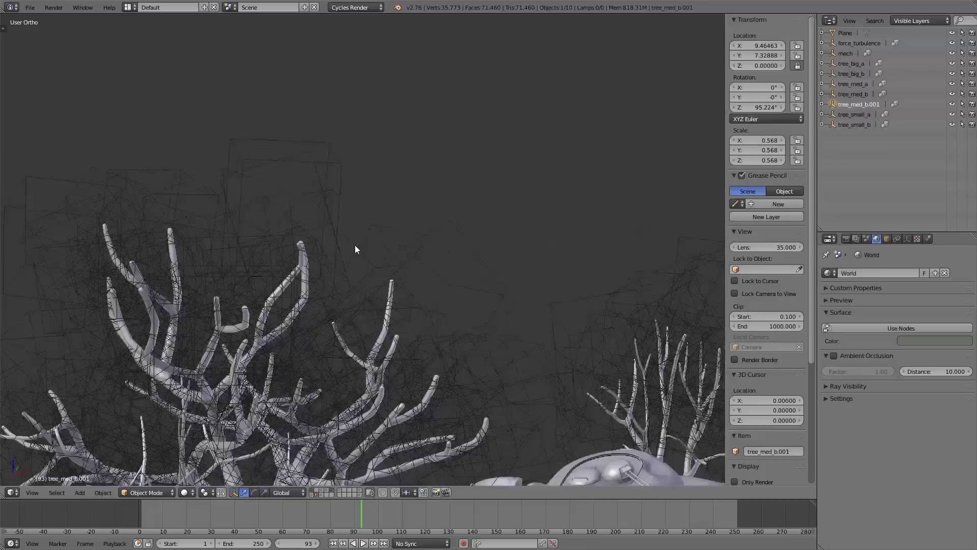
scroll(355, 246, up, 4)
drag(443, 507, 672, 520)
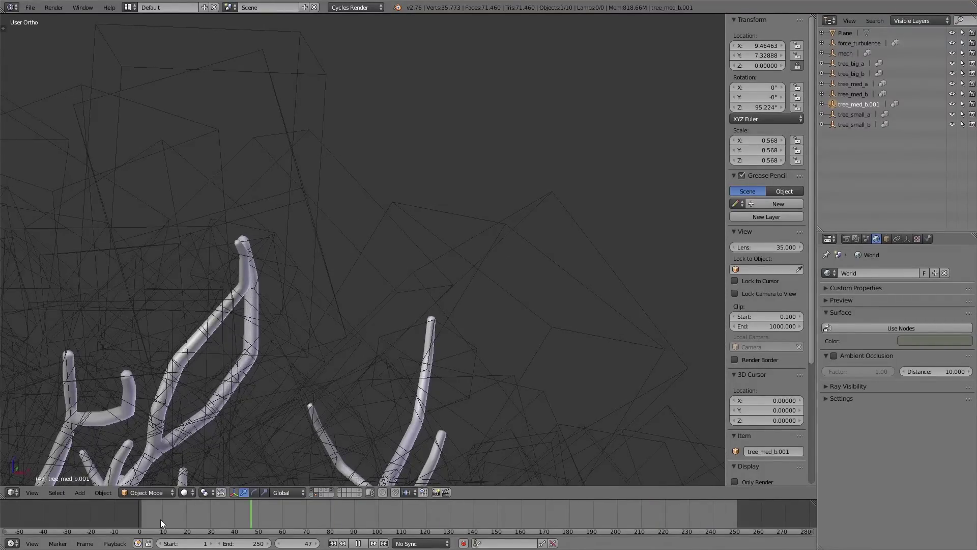
key(alt+a)
click(141, 514)
scroll(368, 397, down, 3)
scroll(398, 402, down, 4)
Add another group instance of tree_big_a and move it along X to about 12.64, beside the mech
shift+middle_drag(490, 410, 359, 236)
key(a)
middle_drag(352, 294, 524, 222)
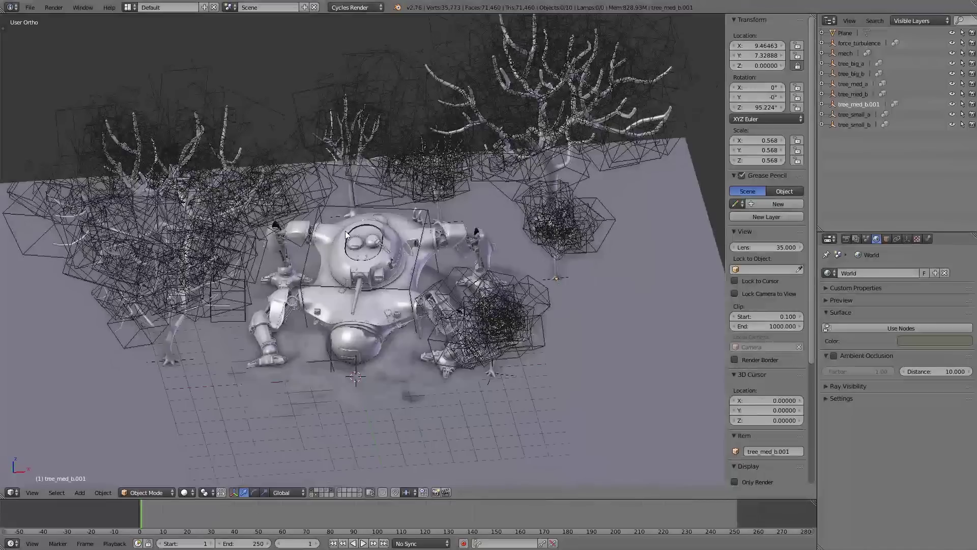
key(shift+a)
mouse_move(345, 231)
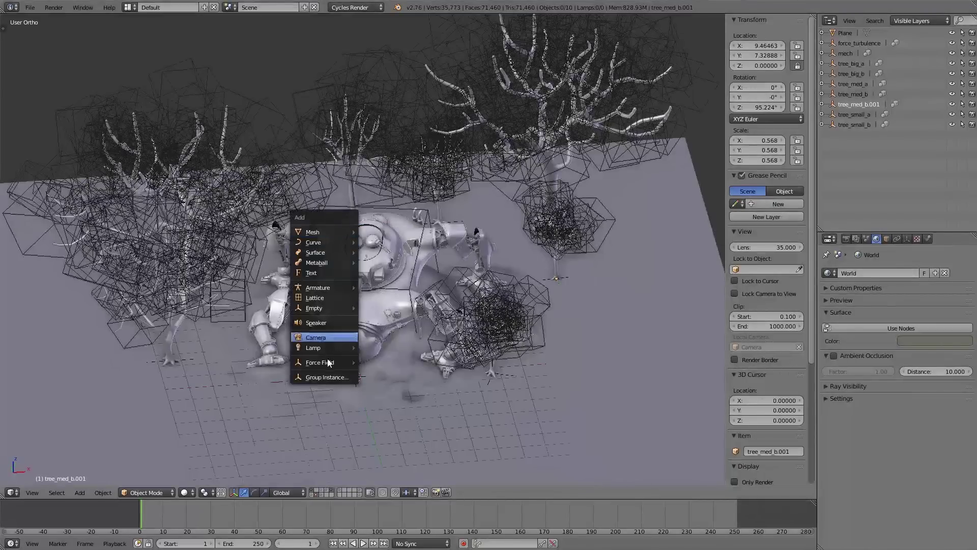
click(331, 377)
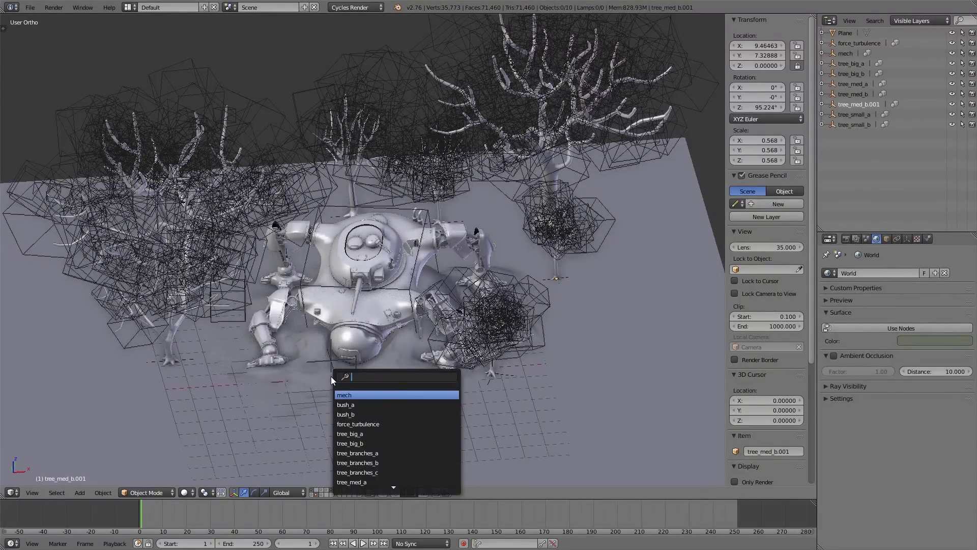
click(354, 434)
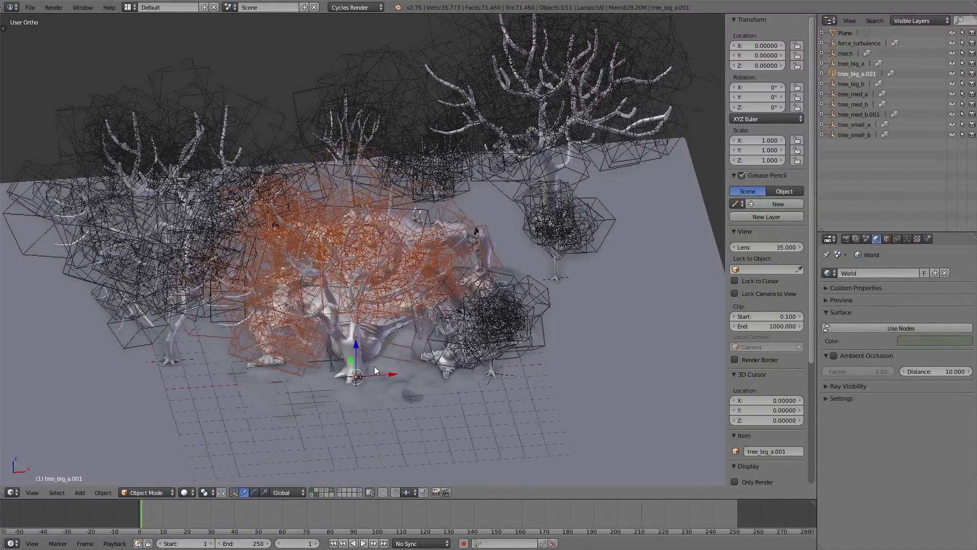
scroll(374, 366, down, 4)
drag(378, 370, 588, 377)
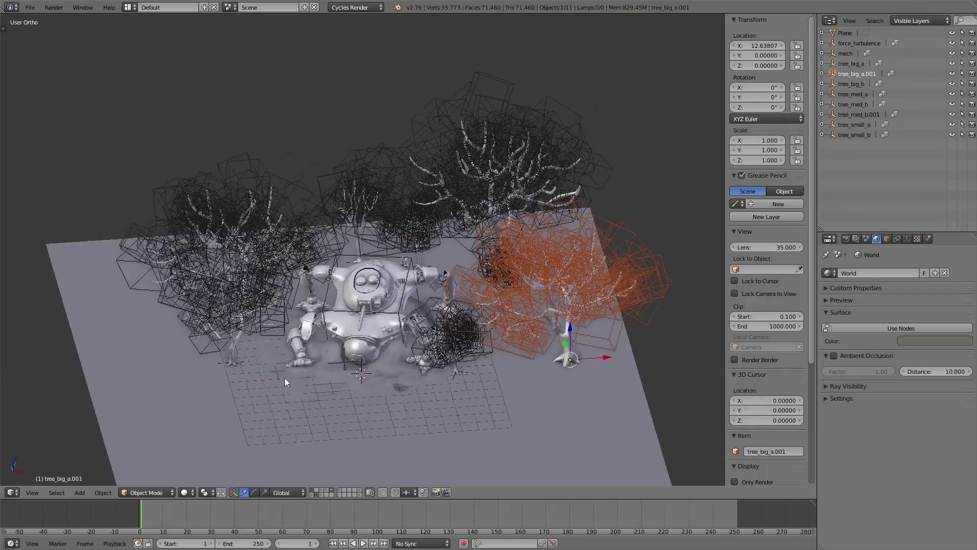
Try adding and moving a second mech group instance, and delete it again
shift+middle_drag(285, 378, 318, 307)
key(shift+a)
click(301, 339)
text(me)
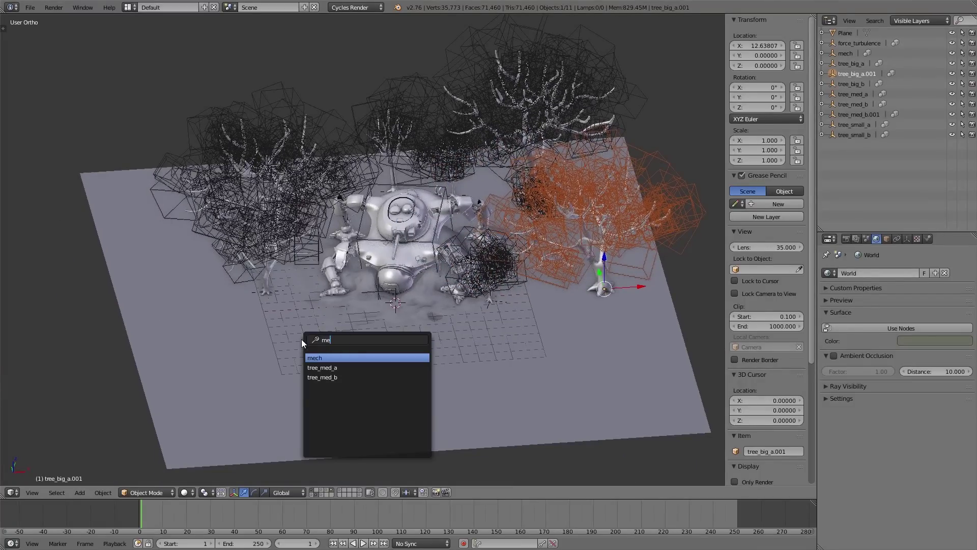
click(334, 356)
key(g)
click(301, 333)
key(x)
click(287, 356)
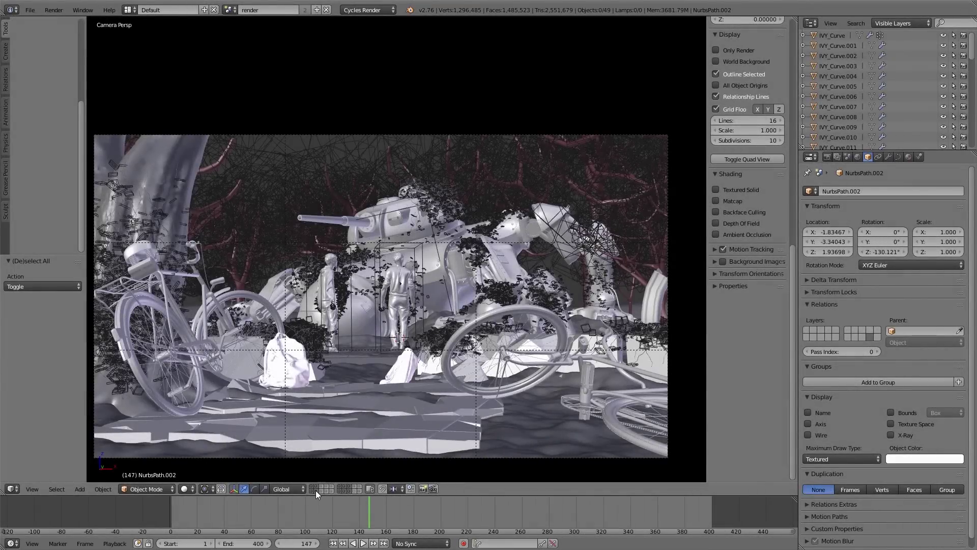
Switch to the finished render scene and display its additional layers one by one to examine the trees and bushes around the mech
middle_drag(372, 233, 466, 282)
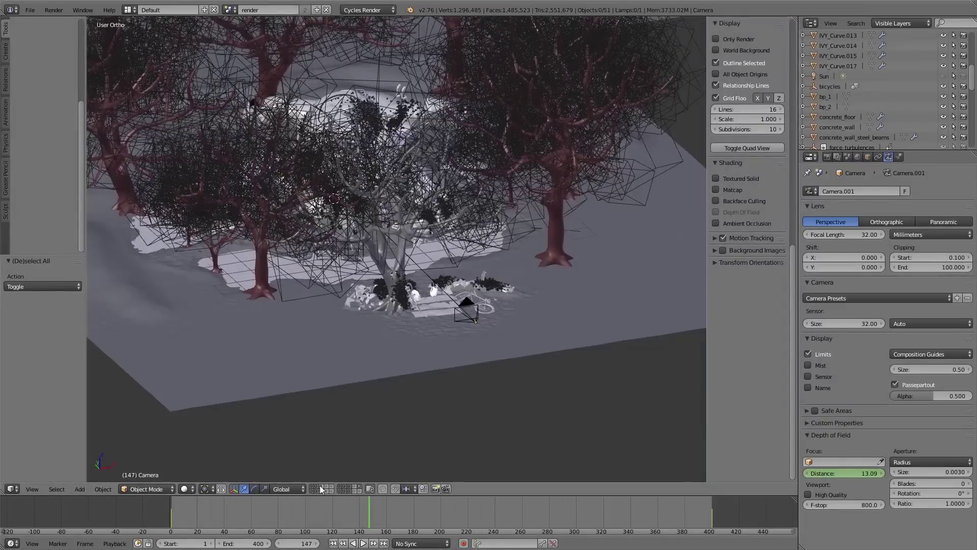
shift+click(321, 485)
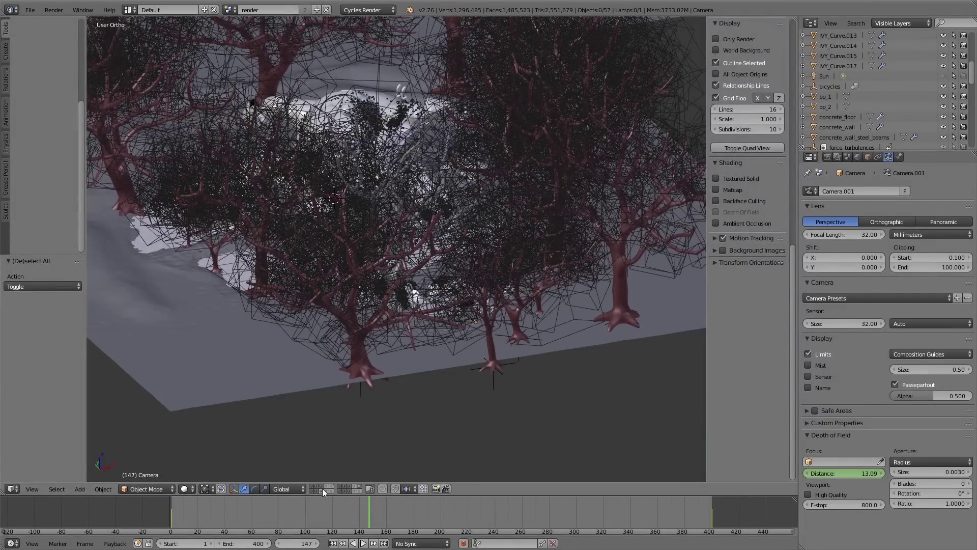
shift+click(323, 488)
shift+middle_drag(264, 221, 280, 319)
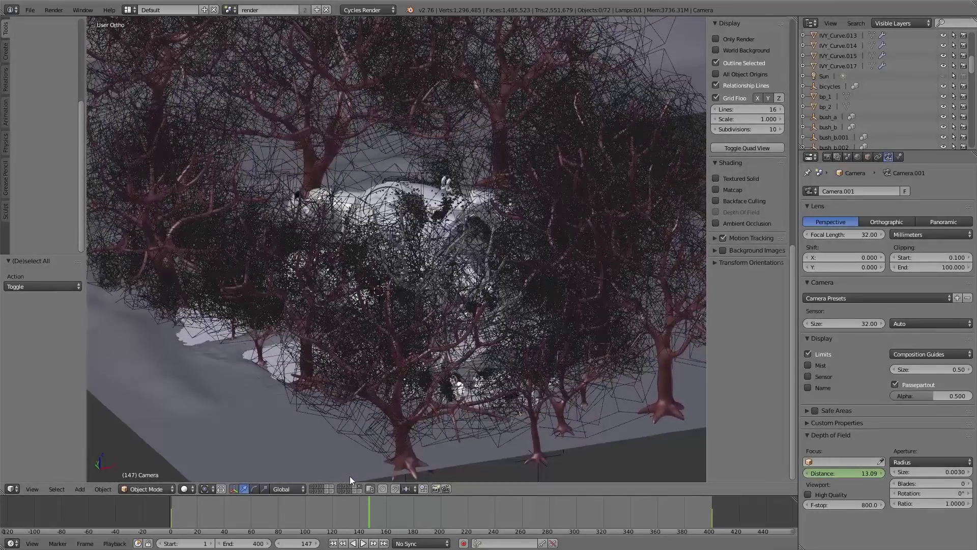
shift+click(326, 490)
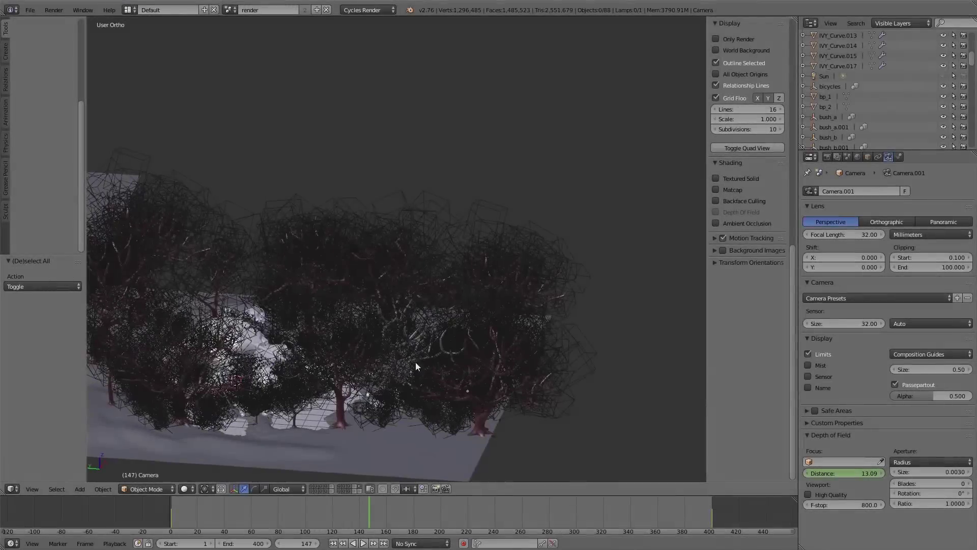
Display only the ground layer and select ground_mid, ground_front and ground_back in turn to examine the terrain pieces
middle_drag(416, 362, 502, 334)
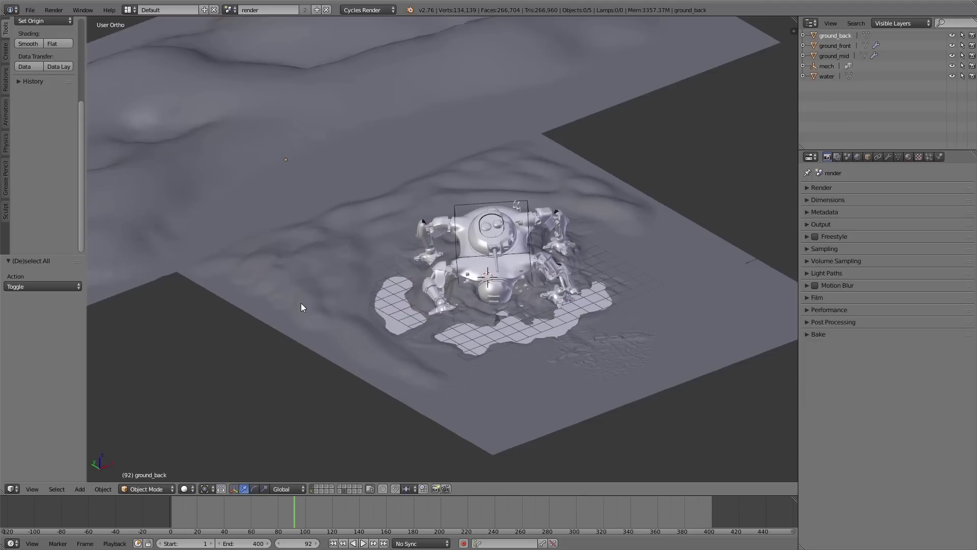
click(301, 303)
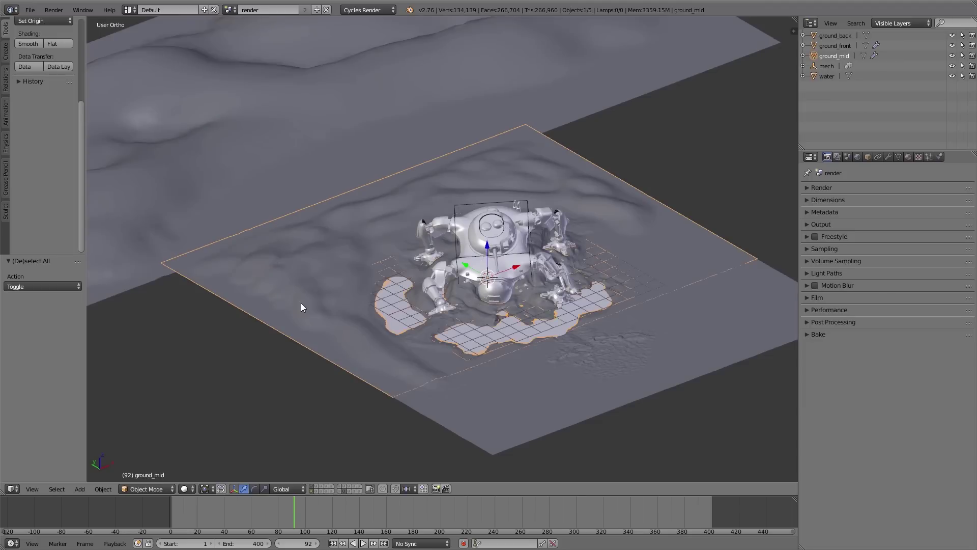
key(g)
right_click(325, 309)
right_click(520, 398)
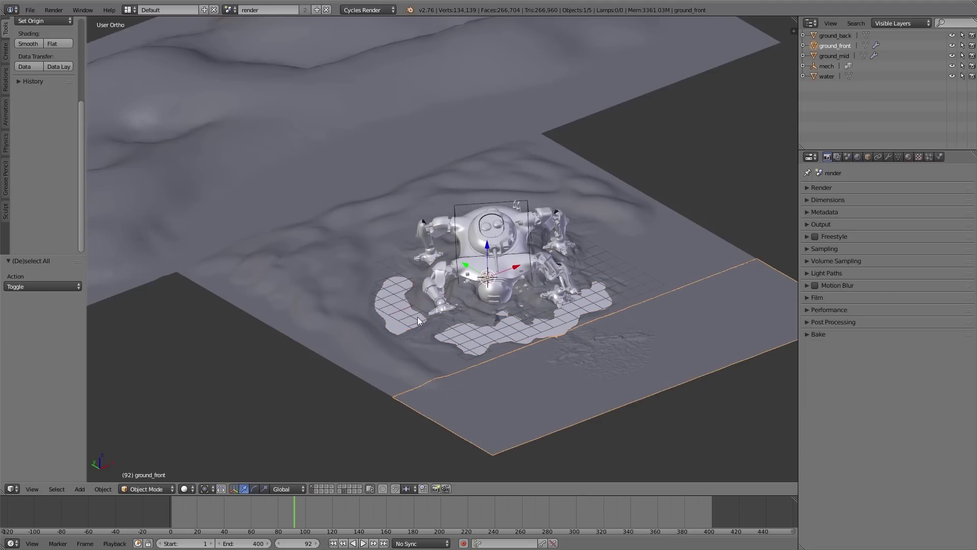
right_click(373, 307)
right_click(215, 133)
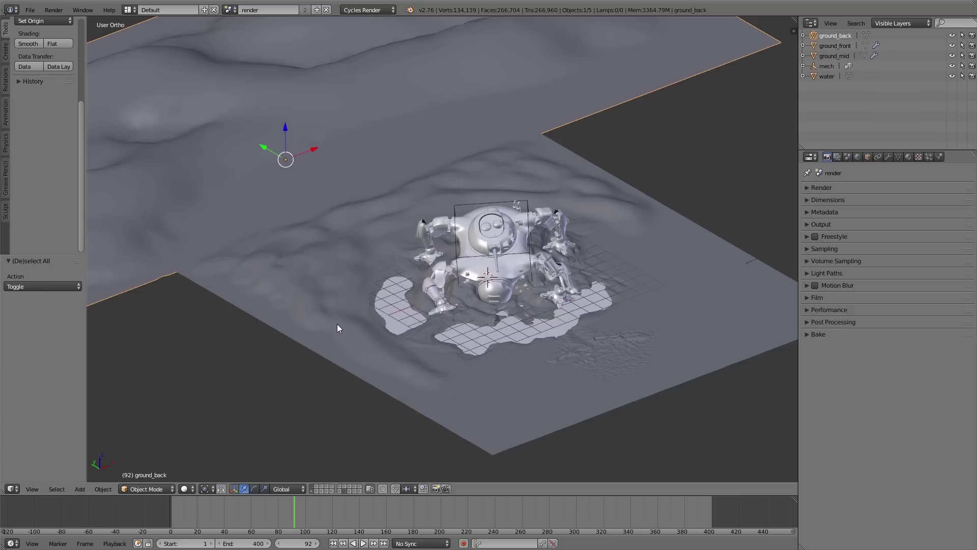
Select ground_front and switch its Displace modifier's viewport display off and on to compare the surface detail
scroll(613, 398, up, 10)
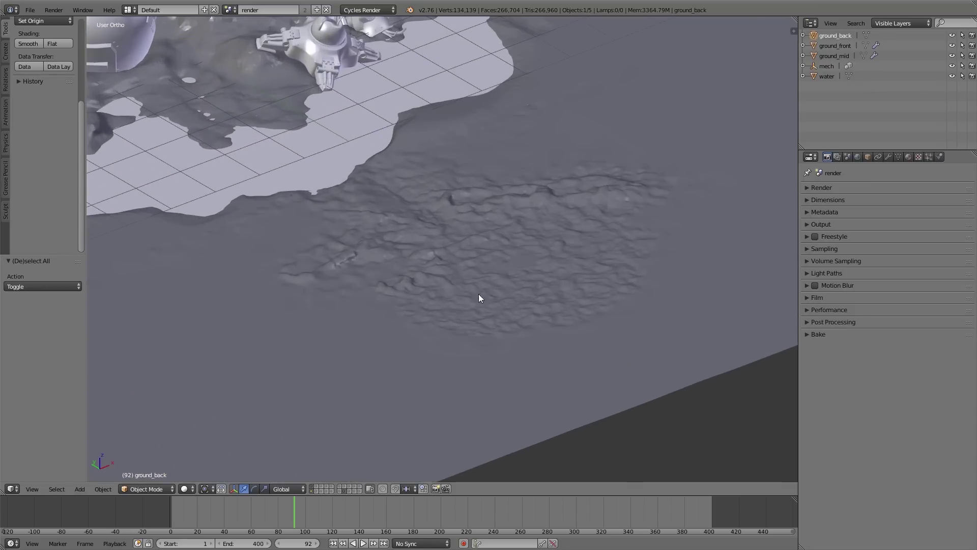
right_click(460, 260)
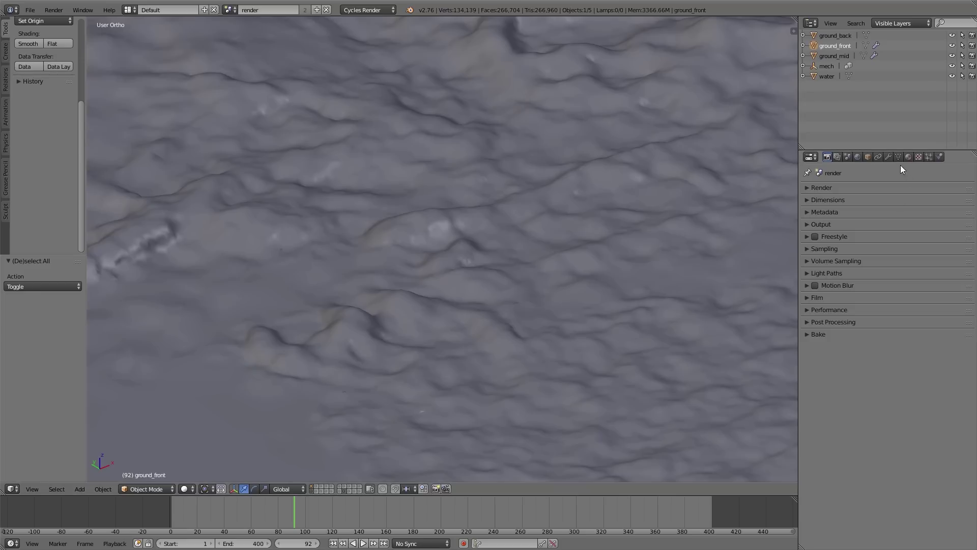
click(889, 157)
click(894, 209)
click(894, 208)
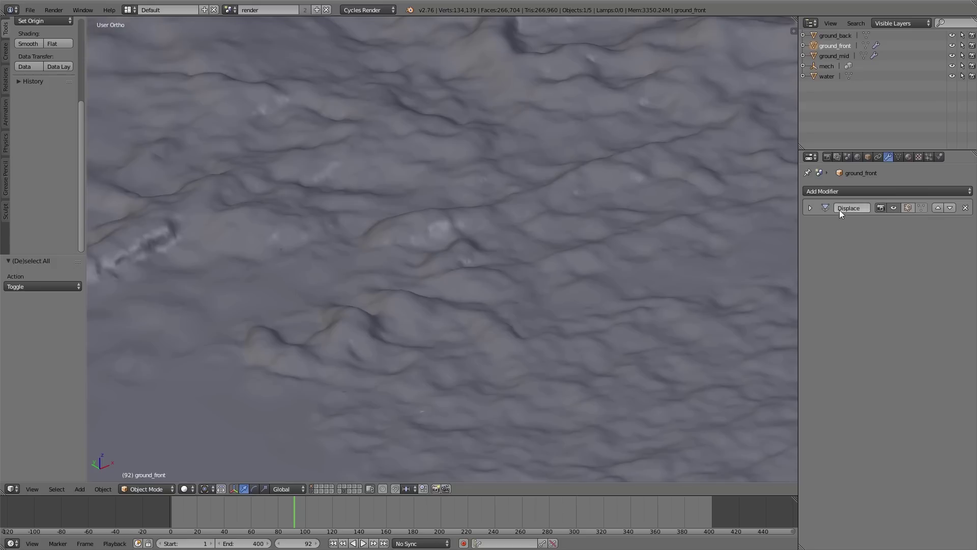
Open the Displace modifier's Clouds texture, ground displace.001, and examine its color ramp settings
click(810, 208)
click(965, 249)
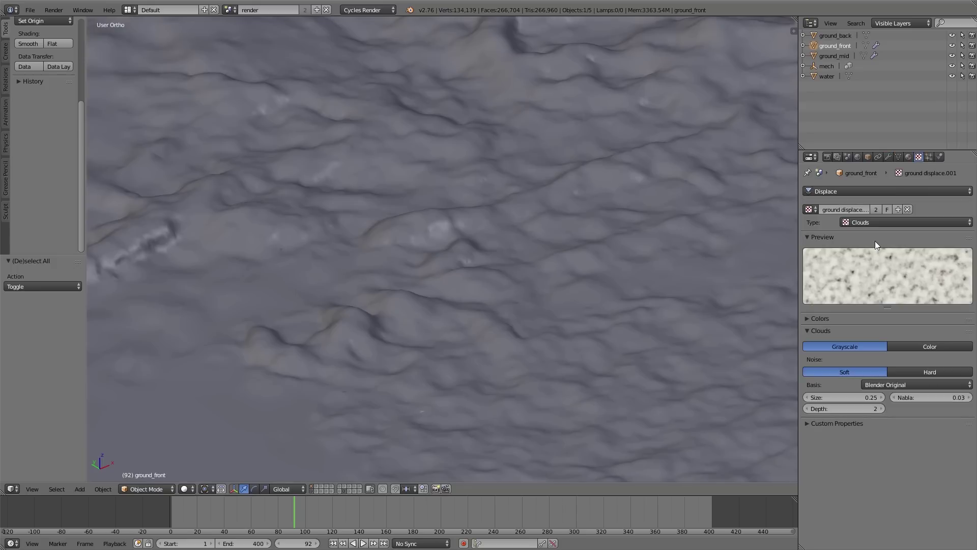
click(839, 318)
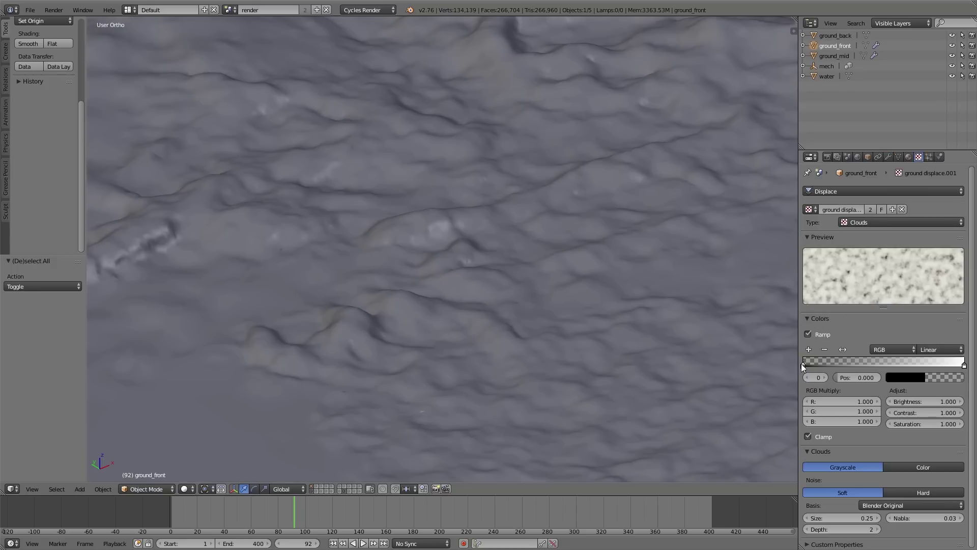
drag(814, 364, 788, 357)
scroll(455, 228, down, 8)
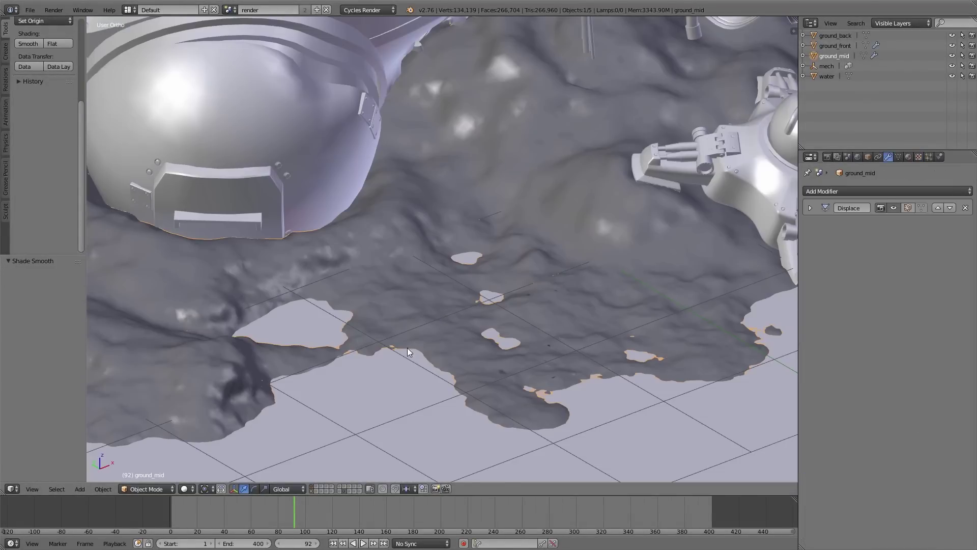
Select ground_mid near the mech and toggle its Displace modifier's viewport display to compare the terrain detail
scroll(516, 326, up, 2)
scroll(626, 305, up, 2)
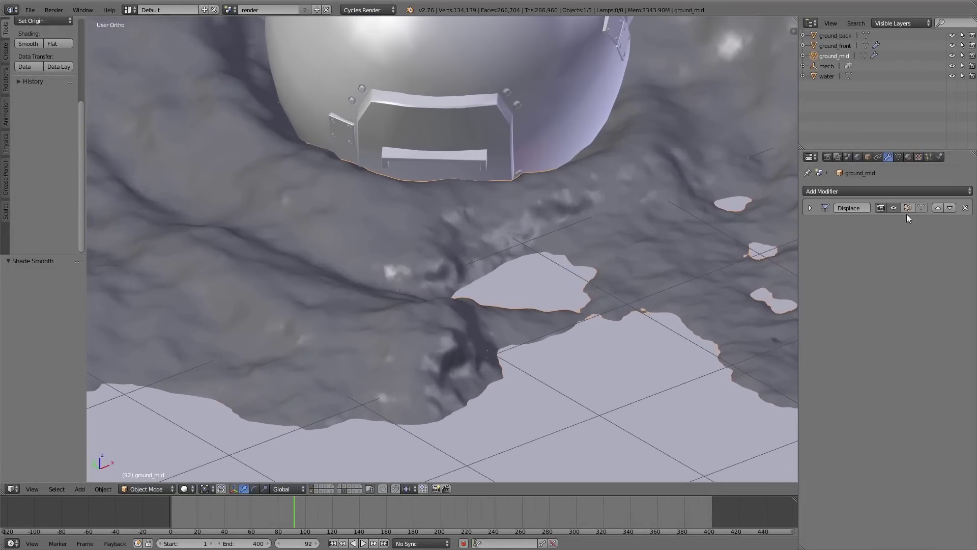
click(892, 208)
scroll(445, 281, down, 4)
shift+middle_drag(197, 299, 380, 384)
scroll(379, 384, down, 2)
Display the layer with the concrete floor, wall and steel beams and examine the rubble on the front ground
key(a)
shift+click(320, 484)
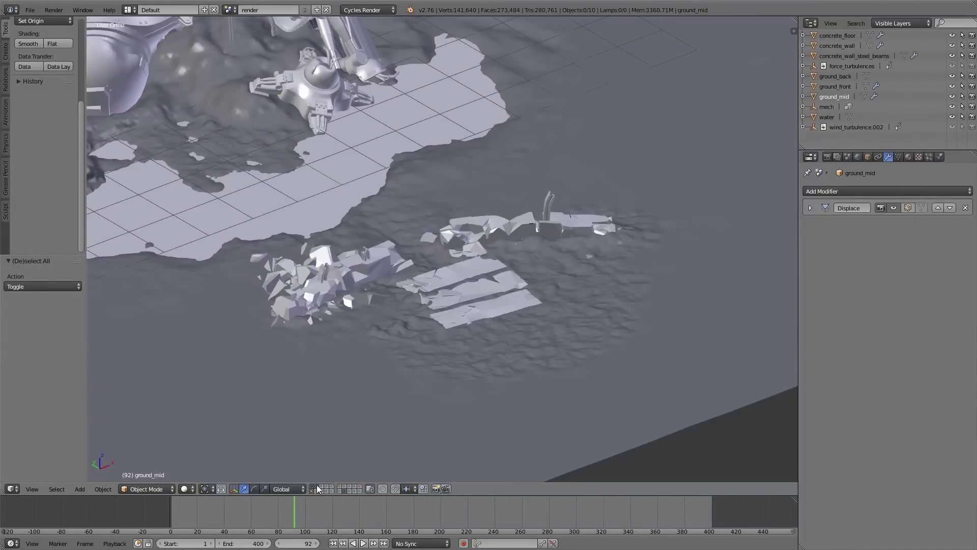
scroll(403, 298, up, 6)
middle_drag(449, 298, 109, 329)
scroll(745, 189, down, 2)
shift+middle_drag(639, 254, 550, 257)
scroll(533, 191, down, 3)
shift+middle_drag(387, 272, 525, 280)
Hide the concrete layer again, select ground_front and examine its sculpted surface up close
shift+click(318, 488)
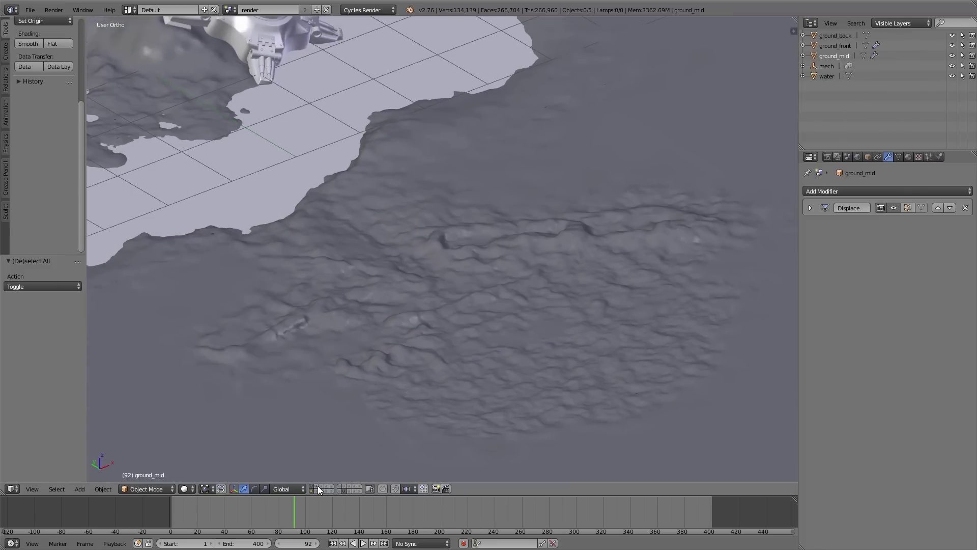
right_click(482, 261)
scroll(494, 290, up, 5)
scroll(491, 322, down, 5)
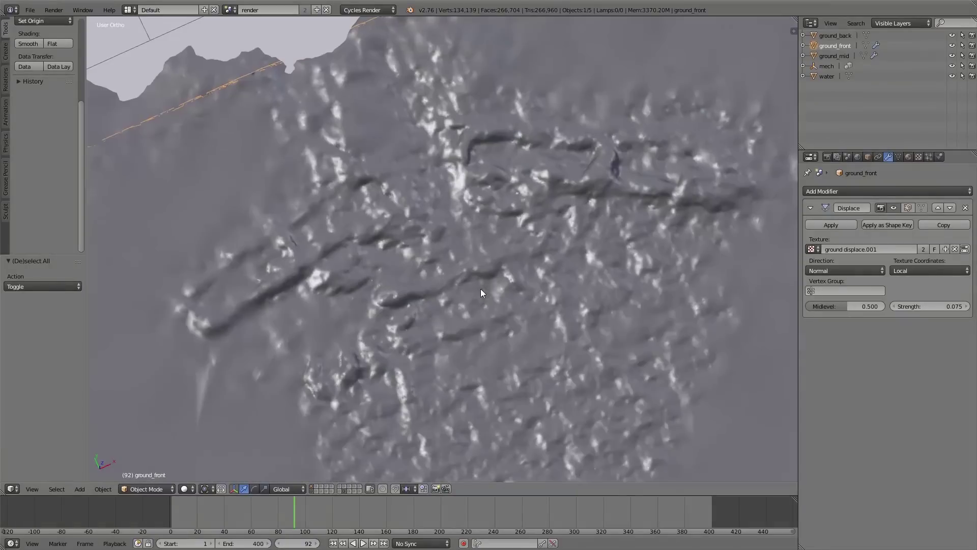
Display the concrete, stone and ivy layers and examine how the ivy covers the rubble
shift+click(328, 490)
shift+middle_drag(533, 203, 539, 280)
key(a)
scroll(540, 280, down, 1)
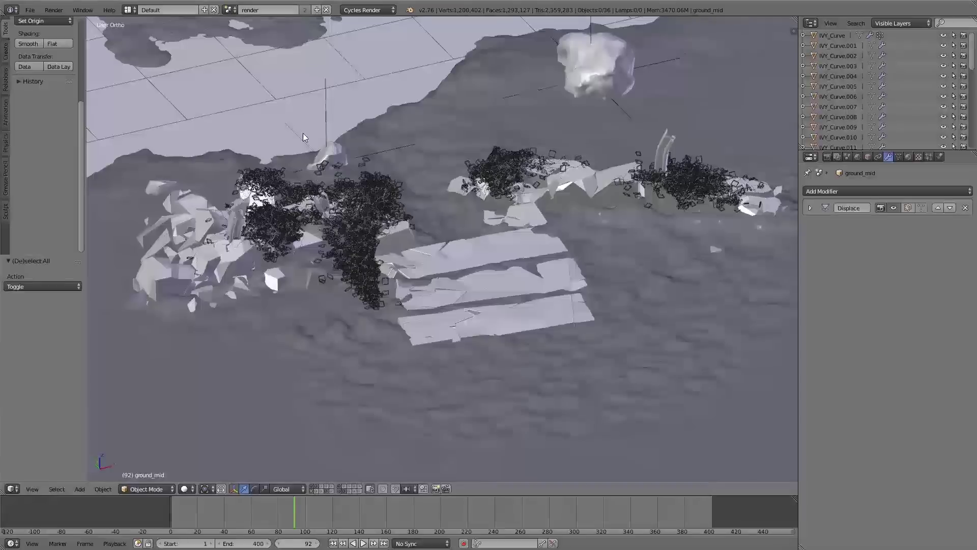
shift+middle_drag(454, 356, 454, 454)
scroll(519, 113, up, 6)
middle_drag(519, 108, 525, 116)
shift+middle_drag(560, 407, 301, 47)
Display the big tree's layer, select tree_big.000 and examine the ivy and roots at its trunk base
shift+click(344, 486)
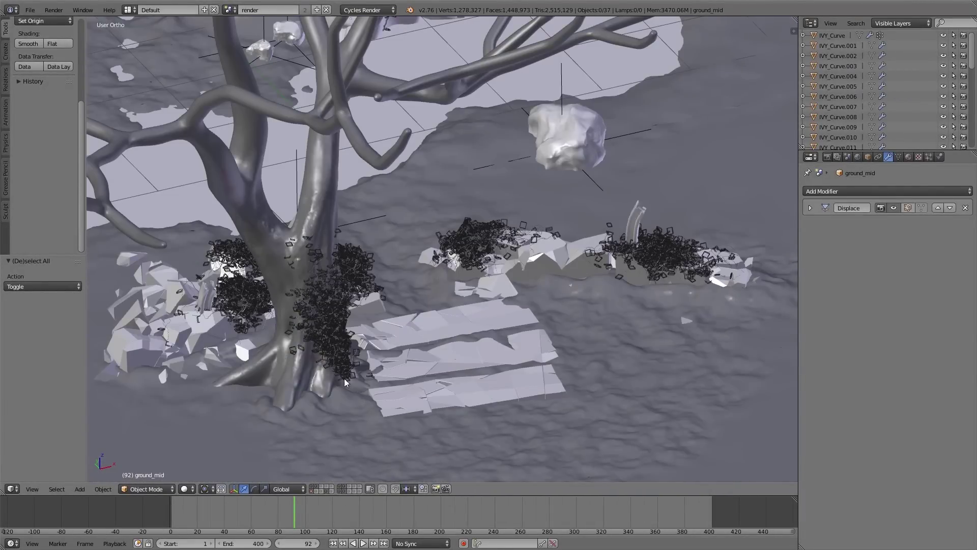
mouse_move(326, 323)
middle_down()
mouse_move(316, 319)
mouse_move(324, 321)
middle_up()
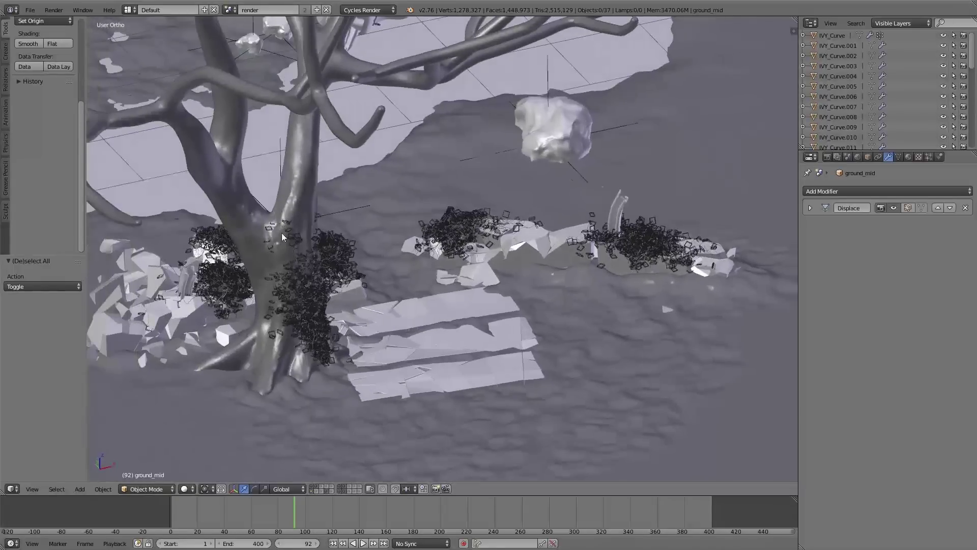
right_click(301, 204)
middle_drag(301, 204, 361, 315)
scroll(265, 375, down, 1)
scroll(350, 310, up, 9)
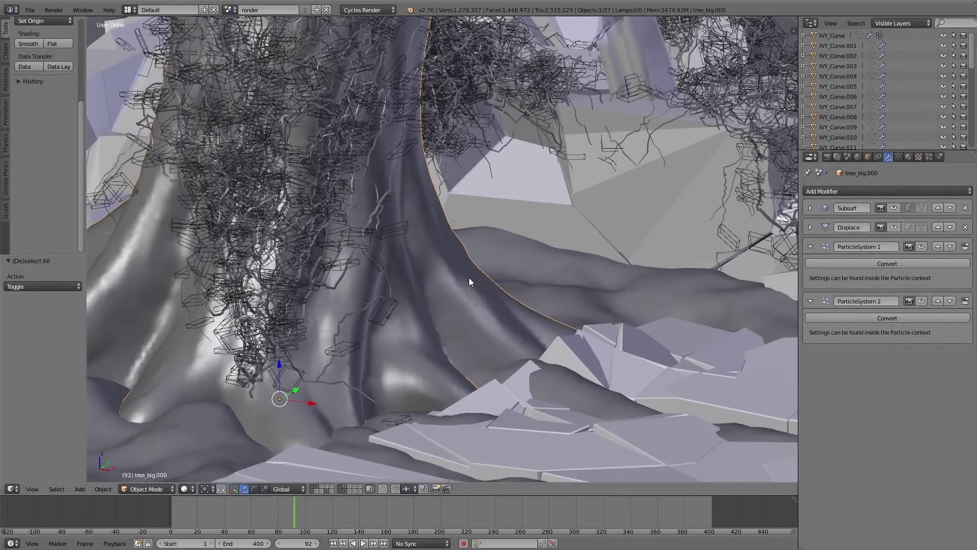
Turn on the viewport display of both tree particle systems and view their weight painting before returning to Object Mode
click(921, 300)
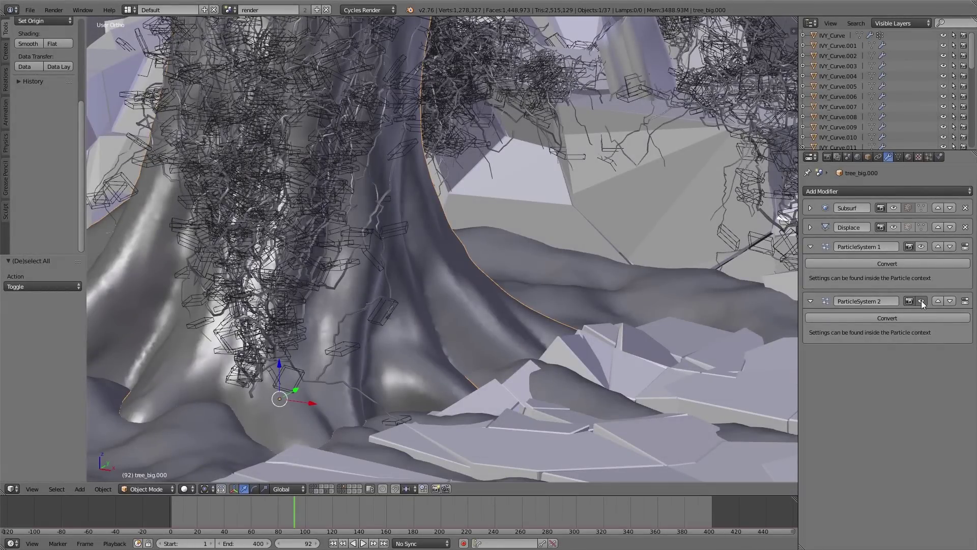
click(921, 246)
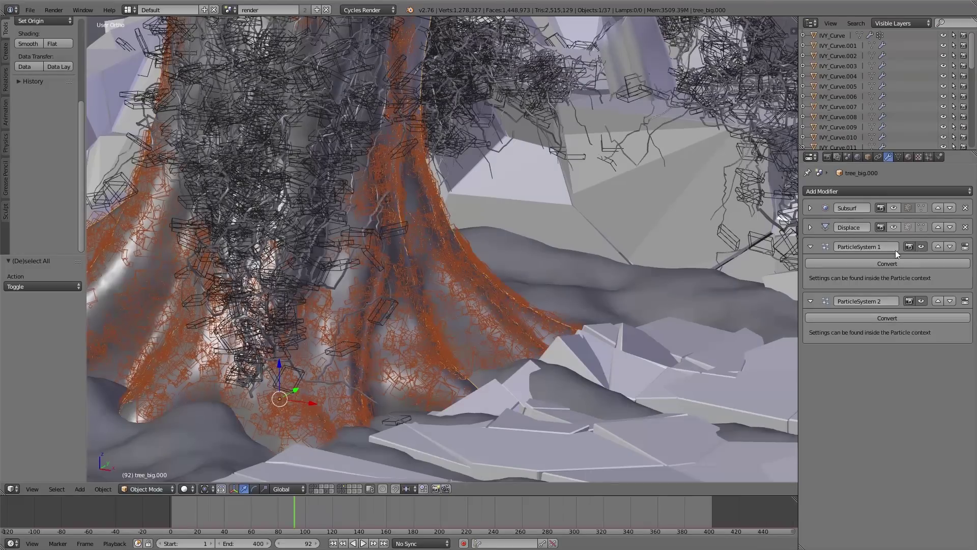
key(Tab)
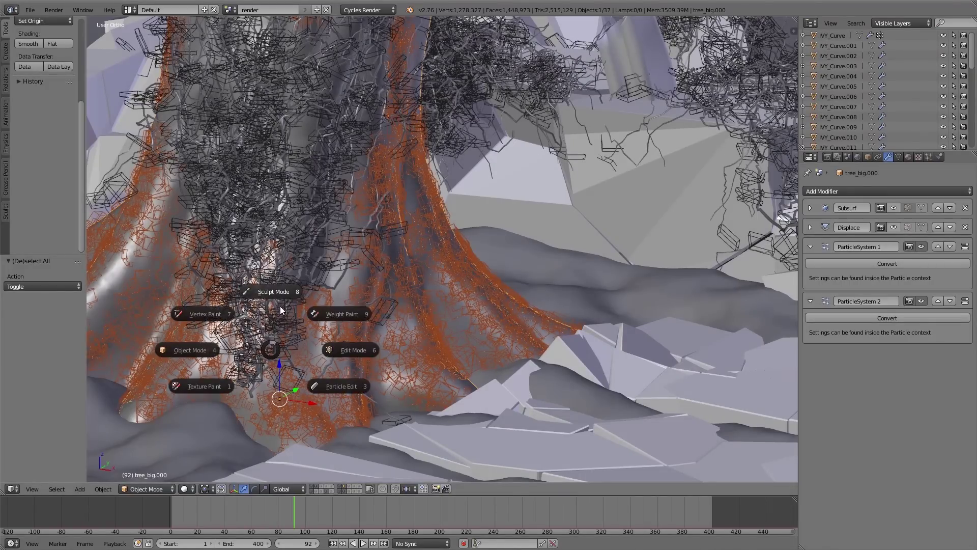
click(322, 312)
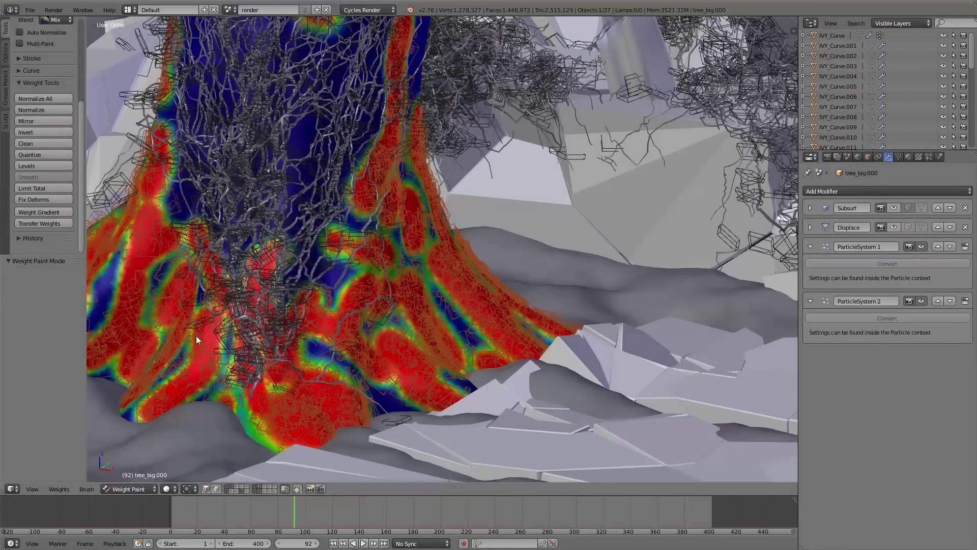
key(Tab)
click(305, 199)
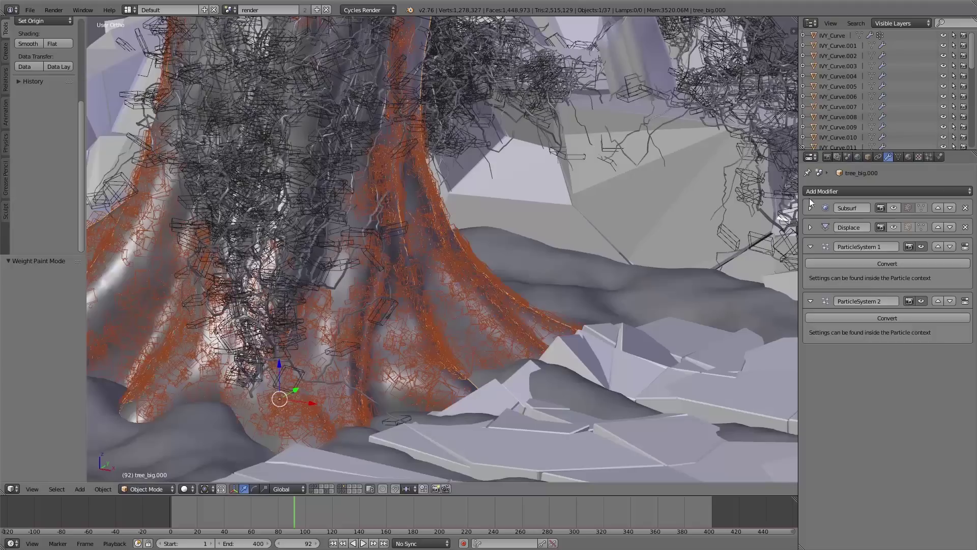
Open the tree's plant_leafs particle settings and preview the isolated tree rendered within a border on the trunk
click(929, 156)
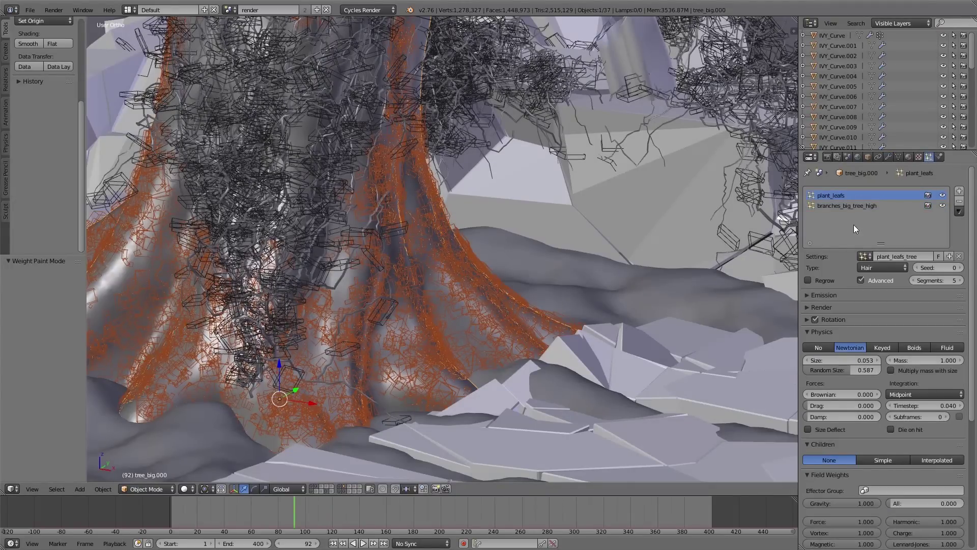
click(824, 331)
scroll(413, 333, up, 3)
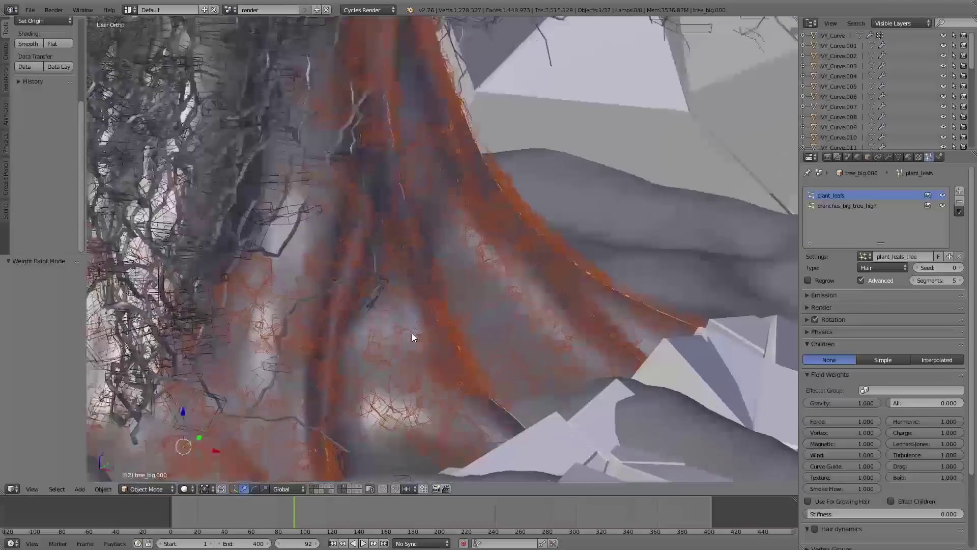
scroll(412, 333, up, 5)
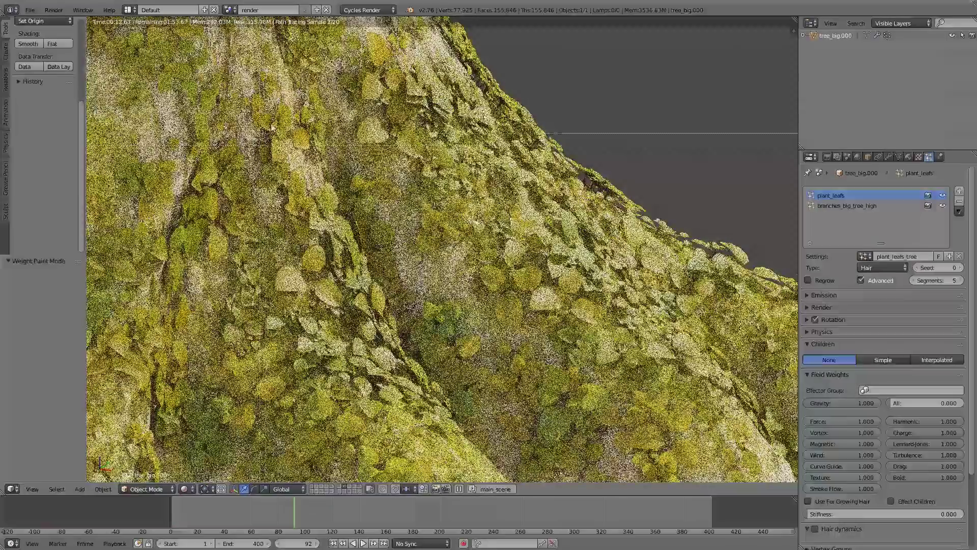
drag(323, 88, 588, 320)
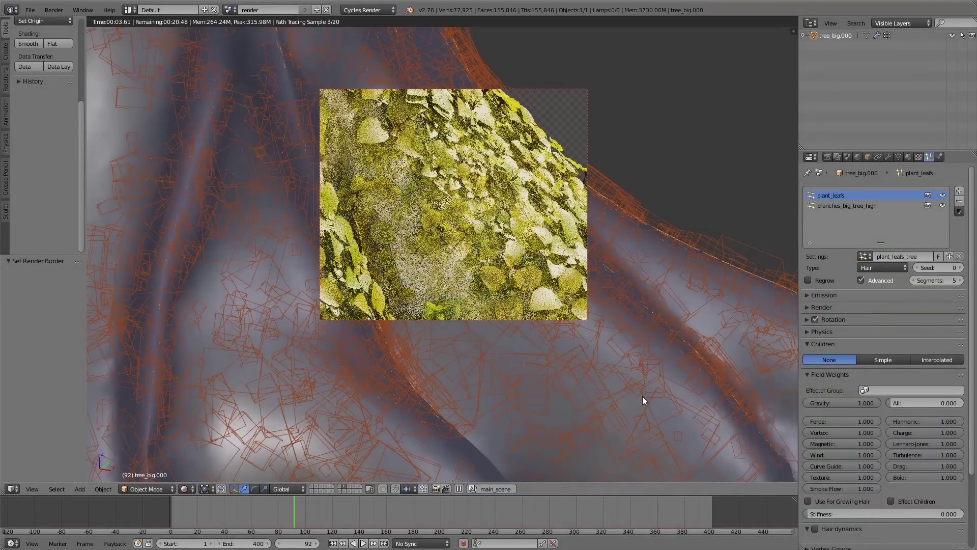
scroll(561, 307, down, 6)
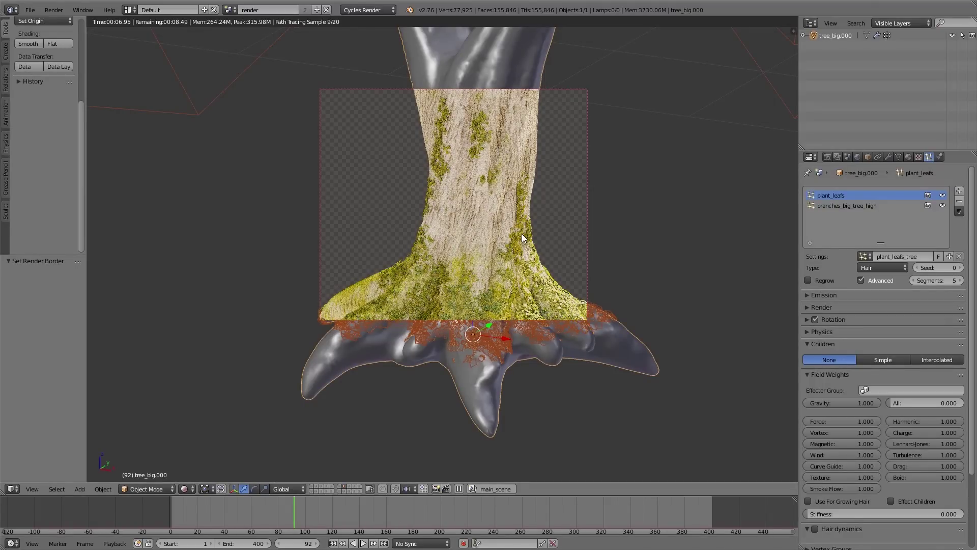
Switch the isolated tree back to solid shading and clear the render border
key(shift+z)
key(ctrl+alt+b)
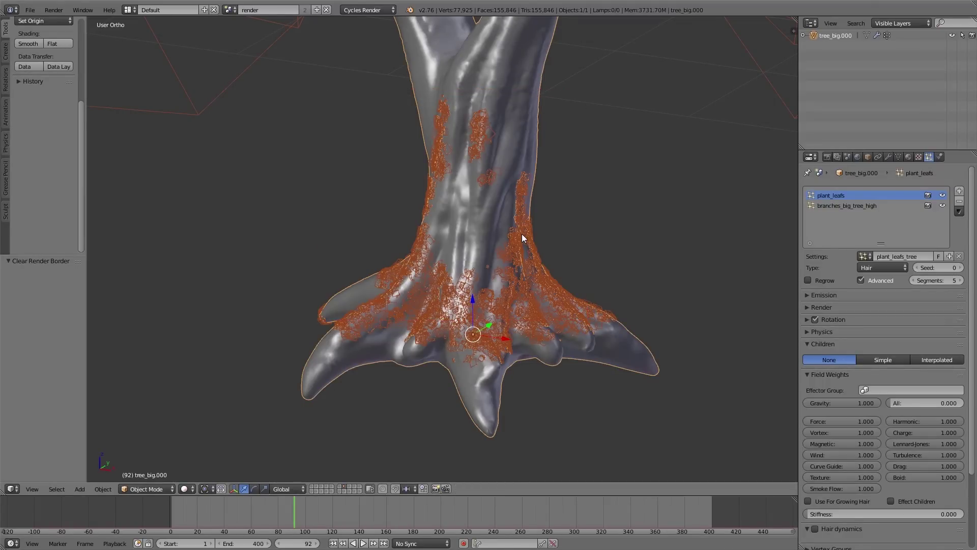
shift+middle_drag(541, 309, 489, 325)
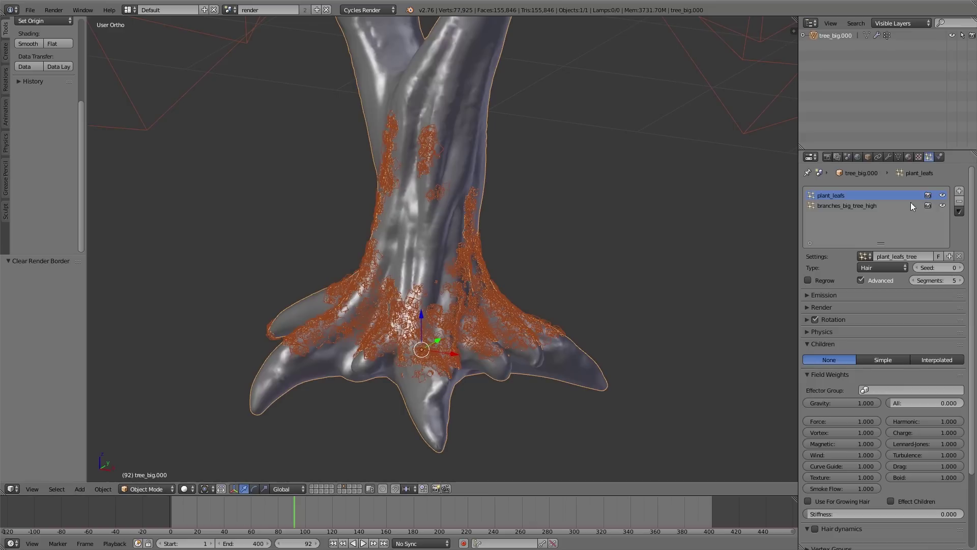
Hide the plant_leafs particles in the viewport and leave the isolated view with everything deselected
click(942, 196)
key(KP_Divide)
key(a)
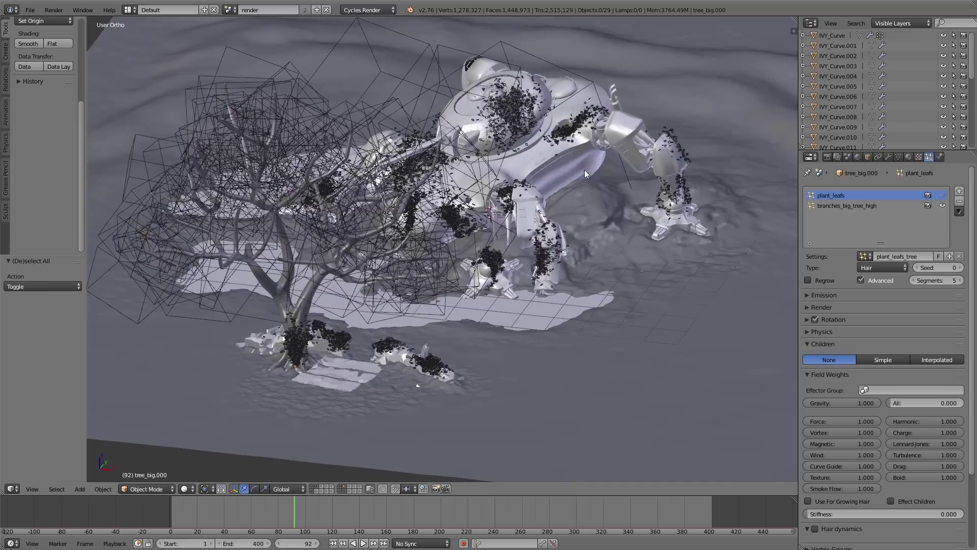
Display the layers with the bicycles, backpacks and two standing characters one by one and examine them around the mech
shift+click(350, 488)
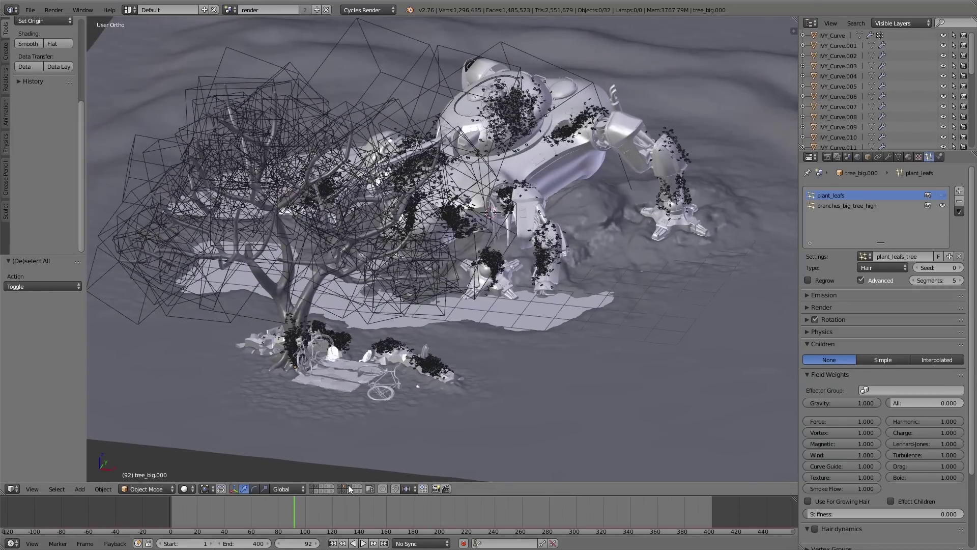
scroll(358, 389, up, 6)
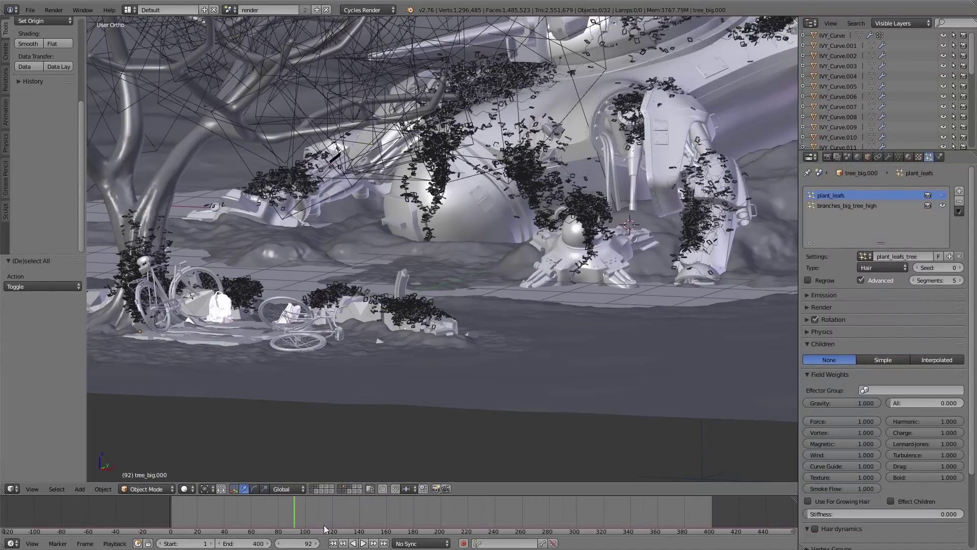
shift+click(351, 490)
scroll(544, 204, up, 3)
mouse_move(544, 200)
middle_down()
mouse_move(530, 204)
mouse_move(540, 211)
middle_up()
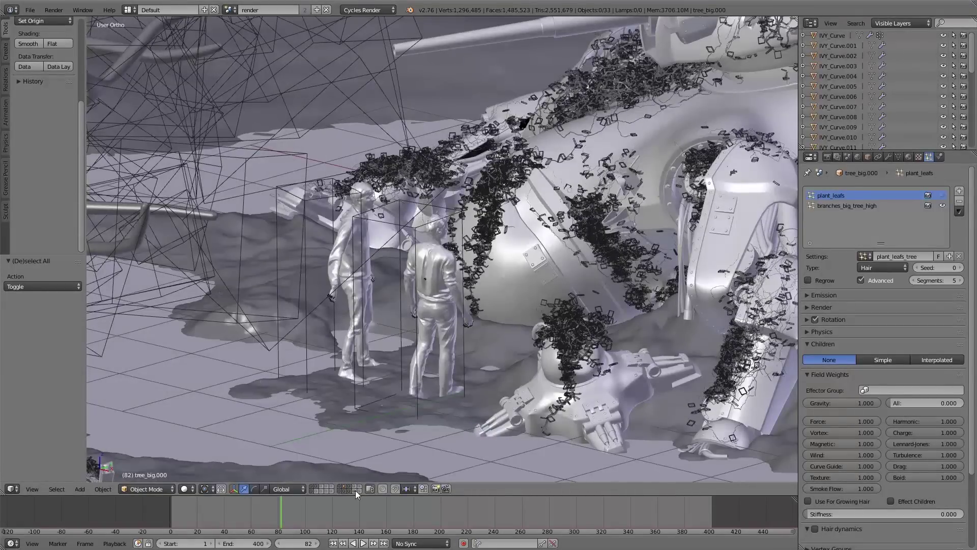
shift+click(355, 490)
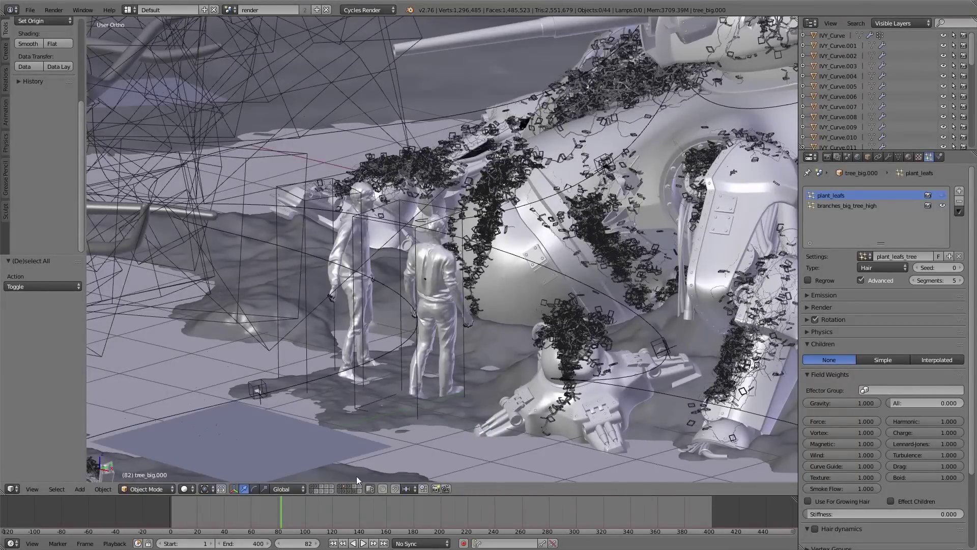
scroll(359, 358, down, 3)
shift+middle_drag(298, 405, 396, 275)
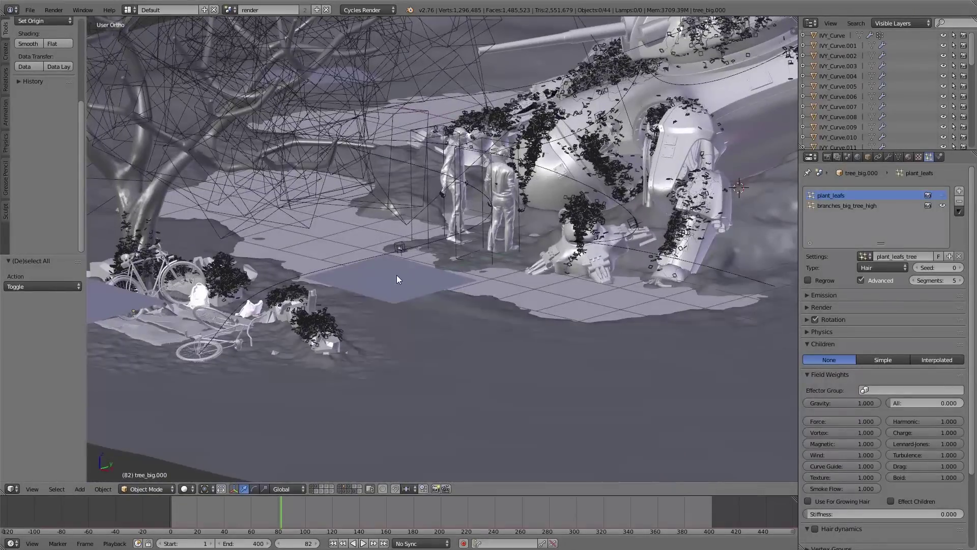
Select the flies emitter plane near the two standing characters and examine its particles up close
right_click(396, 274)
key(KP_Decimal)
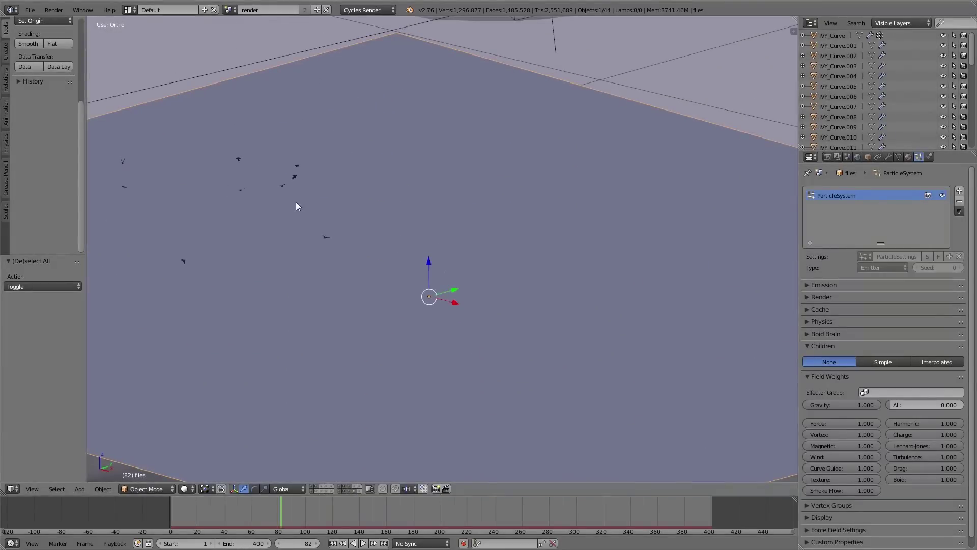
scroll(297, 205, down, 8)
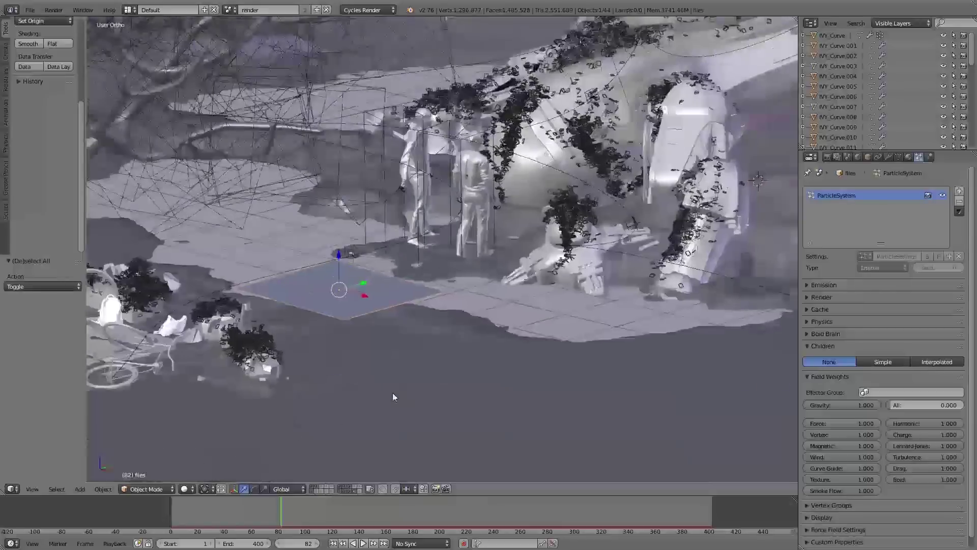
Display only the layer with the flies emitters and NURBS paths and play its animation
shift+middle_drag(393, 393, 414, 513)
click(355, 490)
scroll(393, 340, down, 1)
middle_drag(393, 340, 454, 349)
key(alt+a)
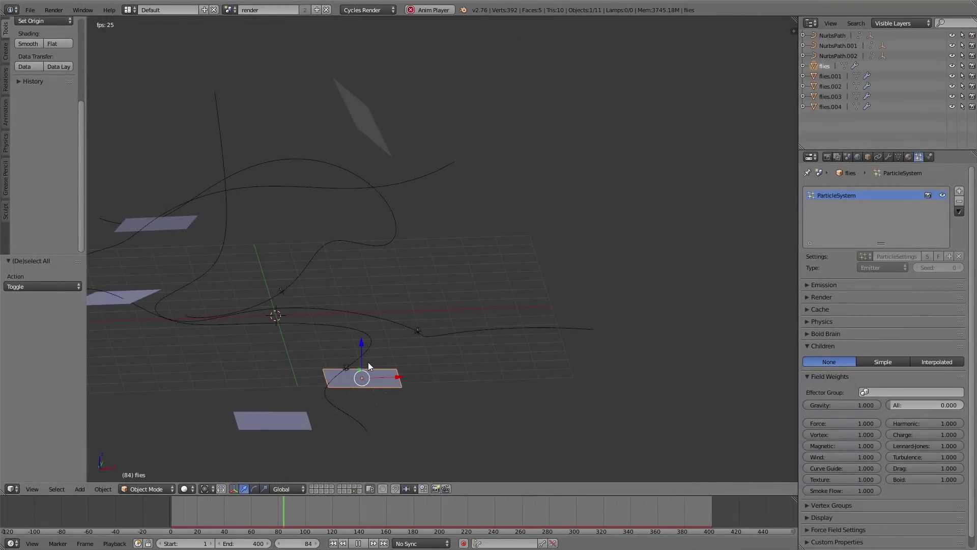
Examine the objects moving along the curves during playback, select NurbsPath.002, and stop the animation at frame 255
shift+middle_drag(368, 362, 454, 335)
right_click(430, 365)
right_click(229, 243)
right_click(292, 172)
right_click(511, 66)
right_click(390, 236)
scroll(487, 163, up, 3)
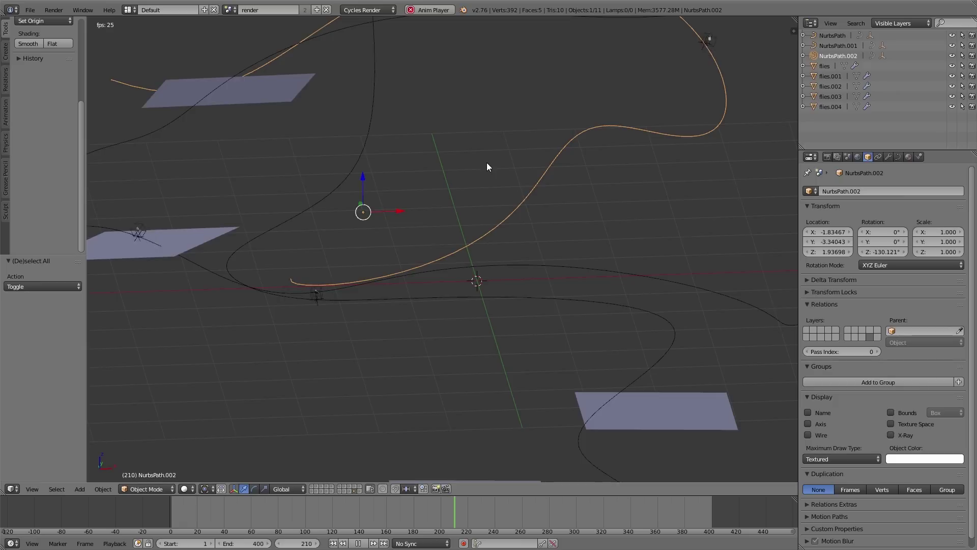
shift+middle_drag(486, 163, 457, 254)
key(alt+a)
Select the butterfly empty parented to NurbsPath and examine its group instance up close
shift+middle_drag(328, 251, 532, 174)
scroll(444, 283, up, 4)
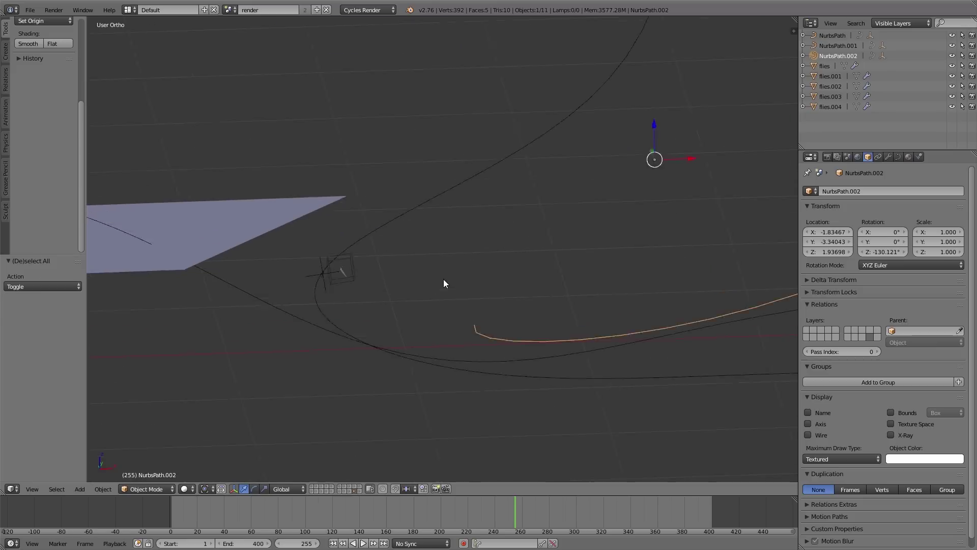
right_click(323, 270)
scroll(306, 274, up, 8)
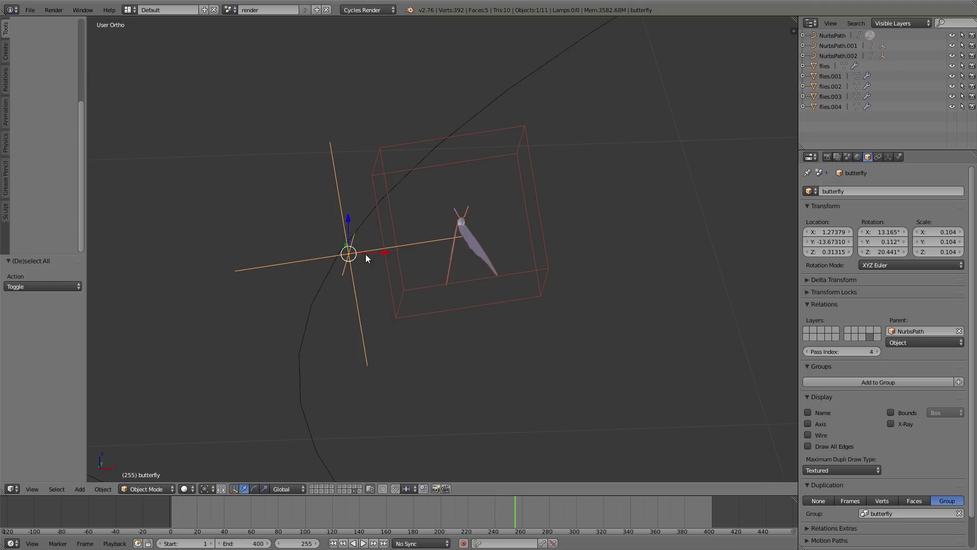
scroll(366, 254, down, 6)
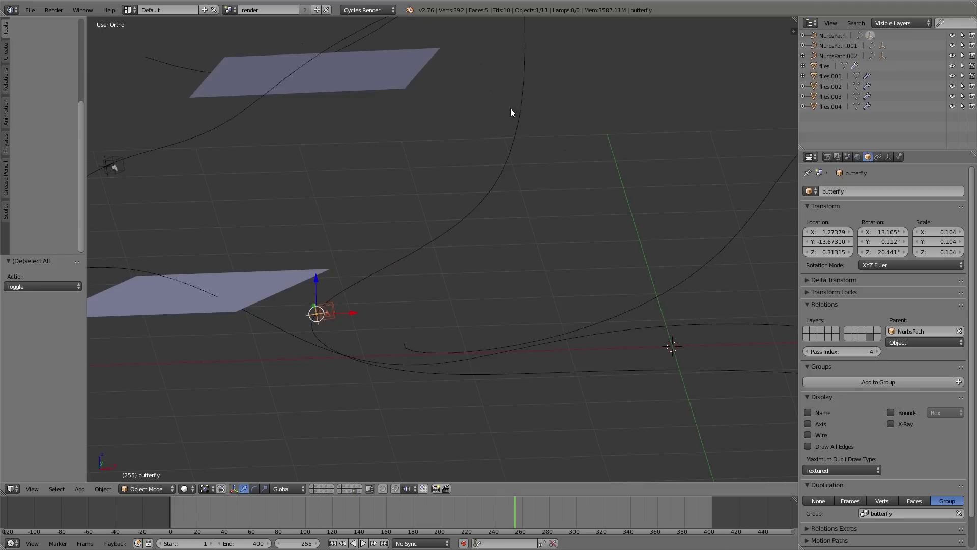
Select the NurbsPath curve, clear the selection and examine the butterfly flight paths as a whole
right_click(473, 207)
scroll(473, 207, down, 7)
shift+middle_drag(504, 207, 434, 242)
key(a)
scroll(484, 265, up, 2)
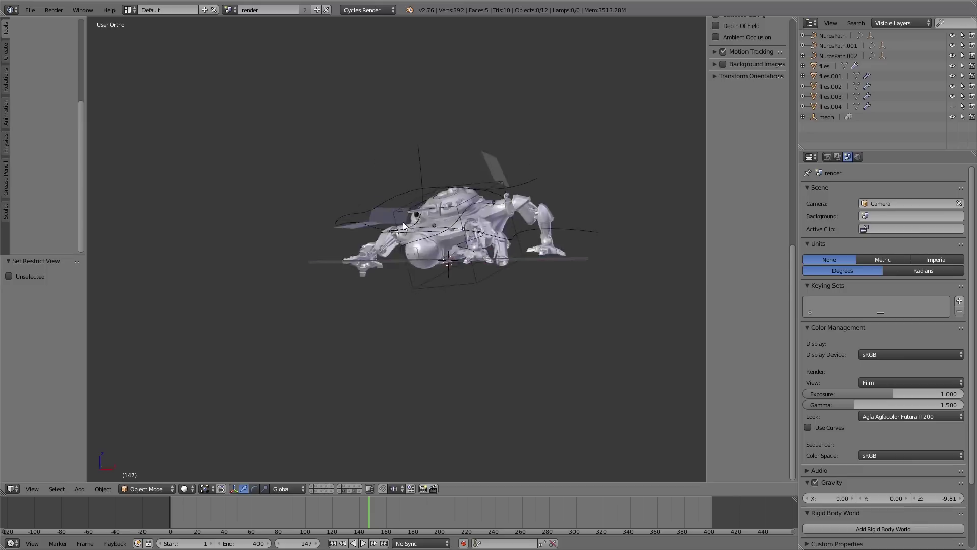
middle_drag(402, 222, 467, 234)
Display the mech together with the butterfly paths and view them at frame 147
key(alt+h)
scroll(416, 210, up, 3)
key(a)
scroll(416, 210, down, 1)
shift+middle_drag(417, 211, 419, 253)
scroll(340, 191, up, 3)
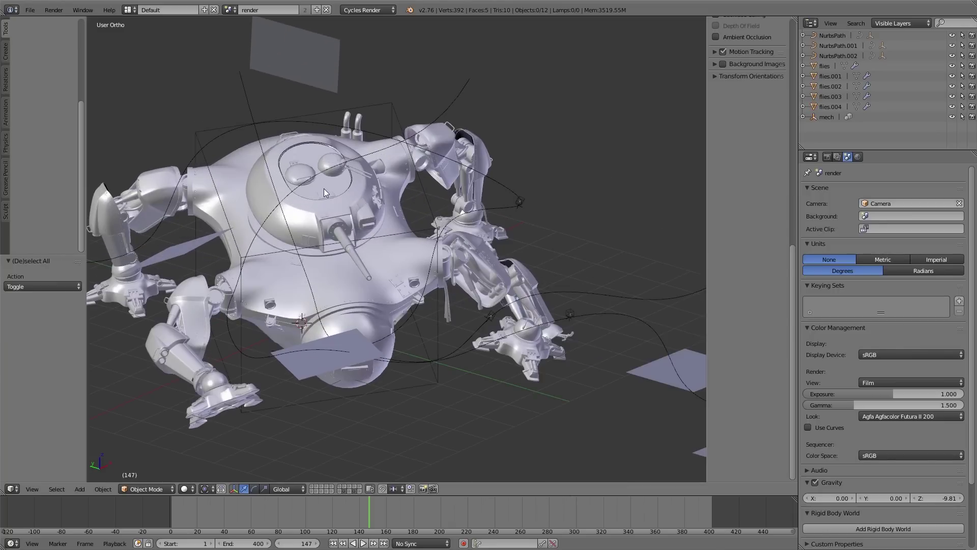
Select NurbsPath.001 and examine how the curves run around the mech
right_click(264, 359)
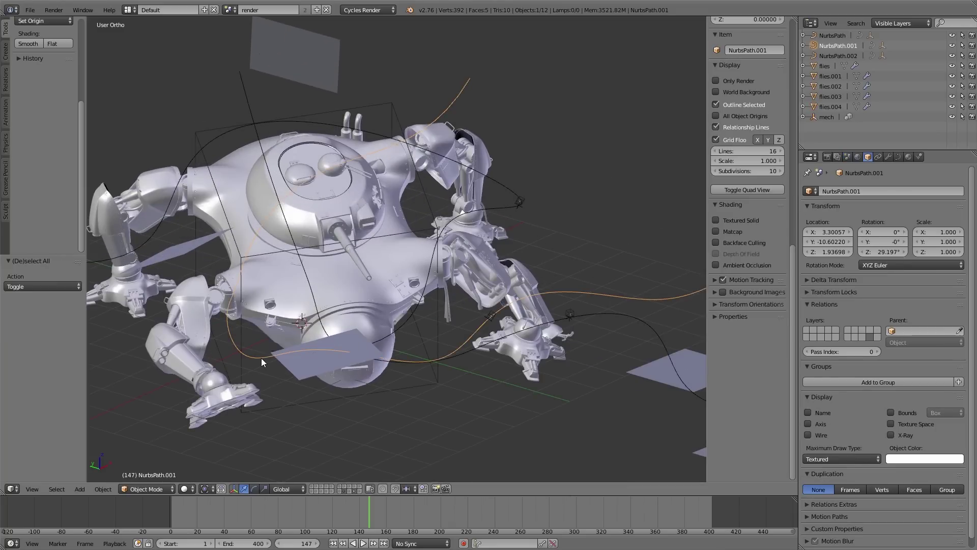
middle_drag(305, 254, 557, 209)
right_click(555, 213)
middle_drag(366, 253, 282, 247)
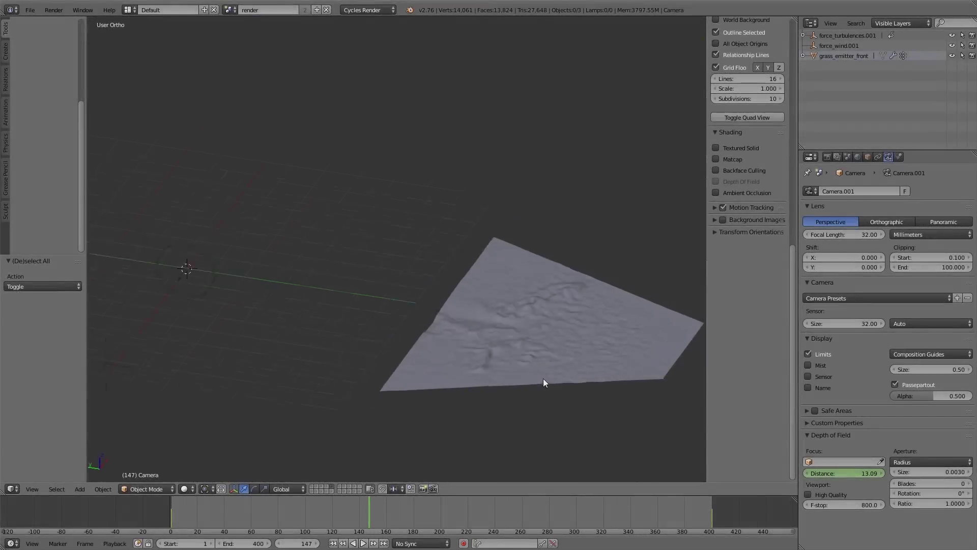
Display the grass emitter layers and select grass_emitter_front and grass_emitter_mid in turn to examine their vertex groups
middle_drag(542, 378, 411, 455)
right_click(595, 353)
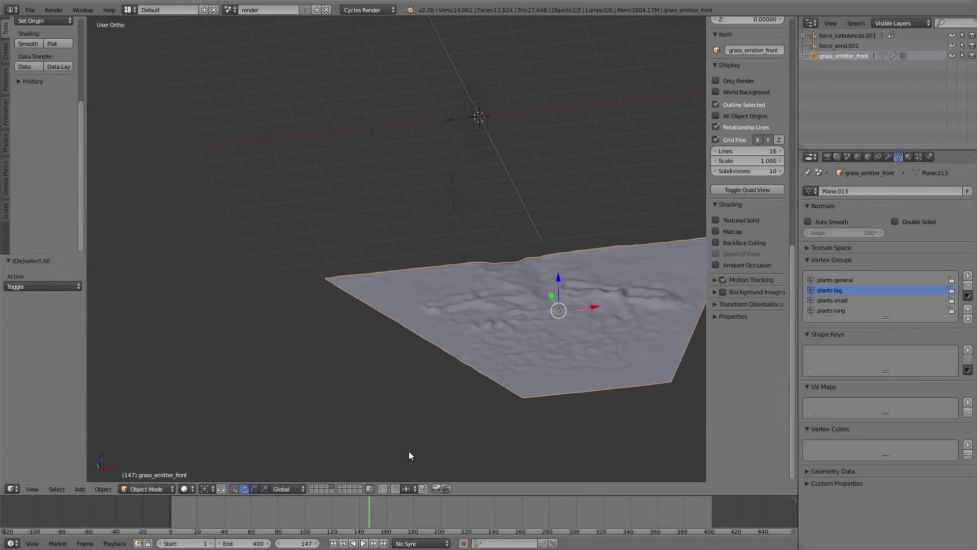
shift+click(332, 492)
scroll(443, 305, down, 2)
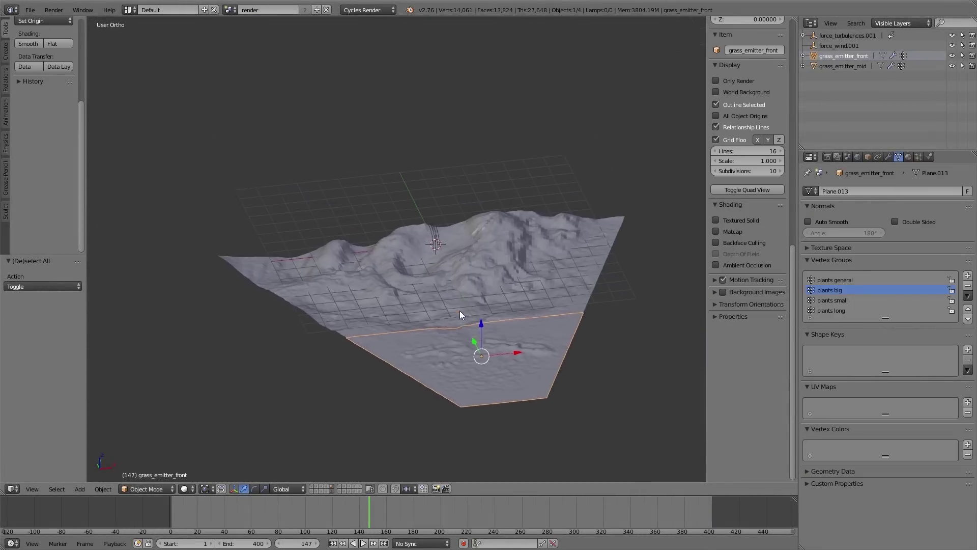
right_click(466, 285)
scroll(460, 286, up, 1)
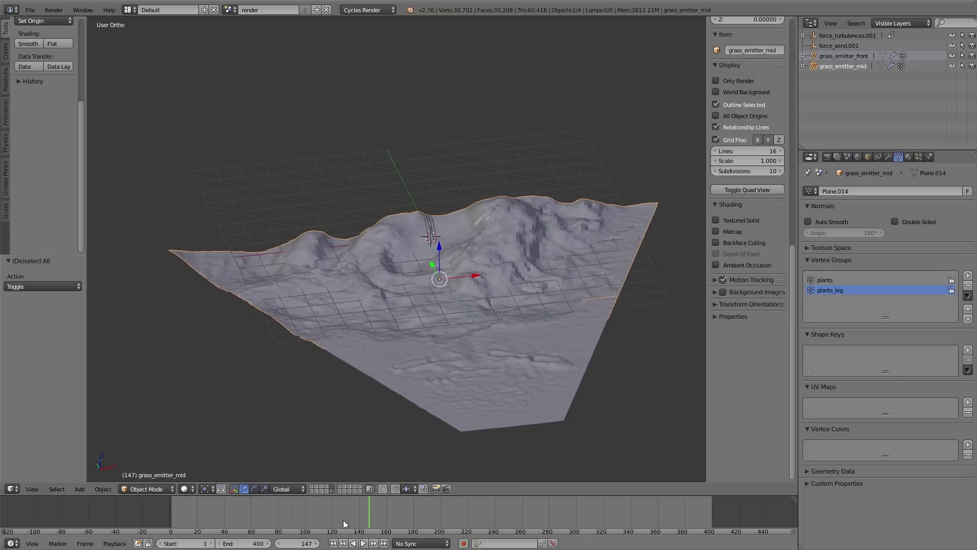
Display the ground layers together with the grass emitters
shift+click(313, 486)
shift+click(310, 493)
middle_drag(392, 346, 455, 306)
Try moving grass_emitter_mid off the terrain, cancel the move, and examine how the emitter covers the ground
key(g)
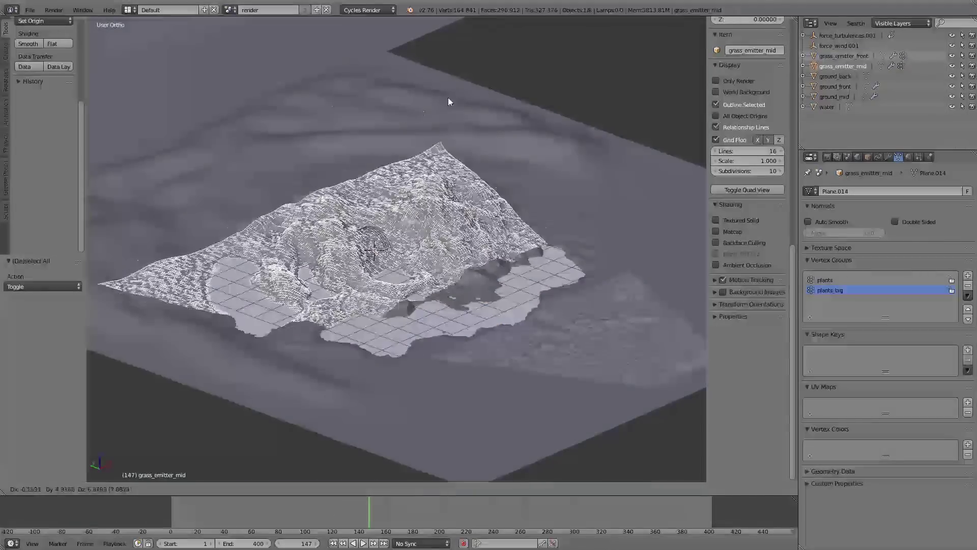
right_click(437, 250)
scroll(429, 249, up, 2)
middle_drag(430, 255, 455, 311)
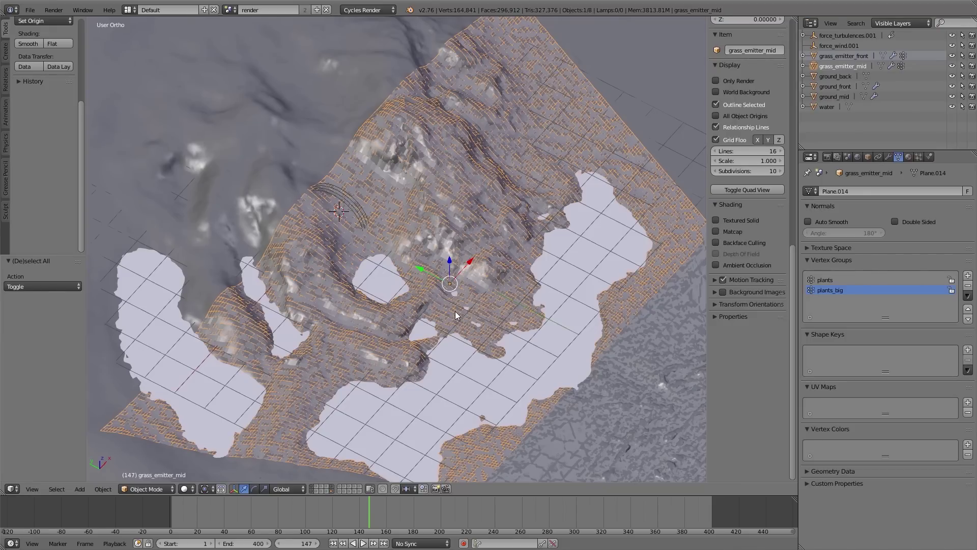
middle_drag(456, 315, 508, 277)
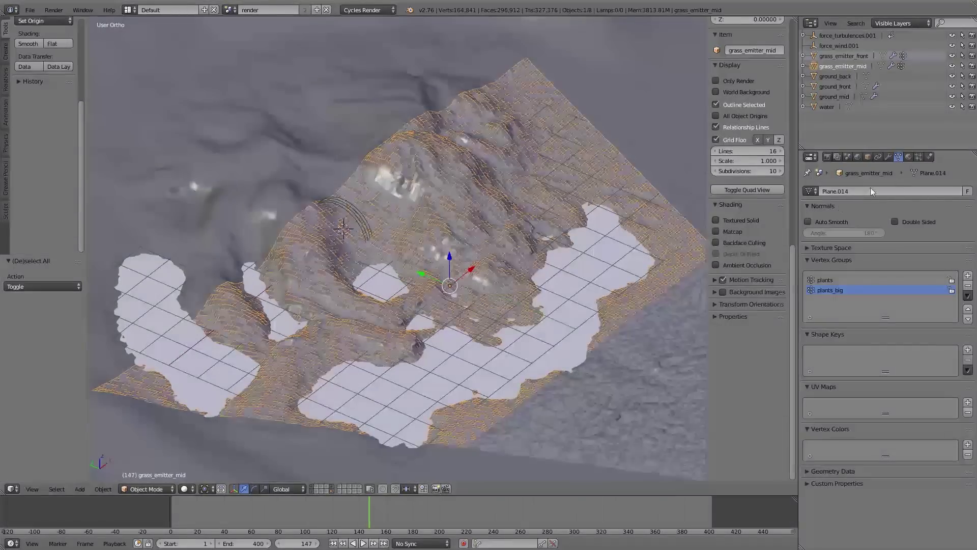
Show all four particle systems of grass_emitter_mid in the viewport and examine them with everything deselected
click(919, 156)
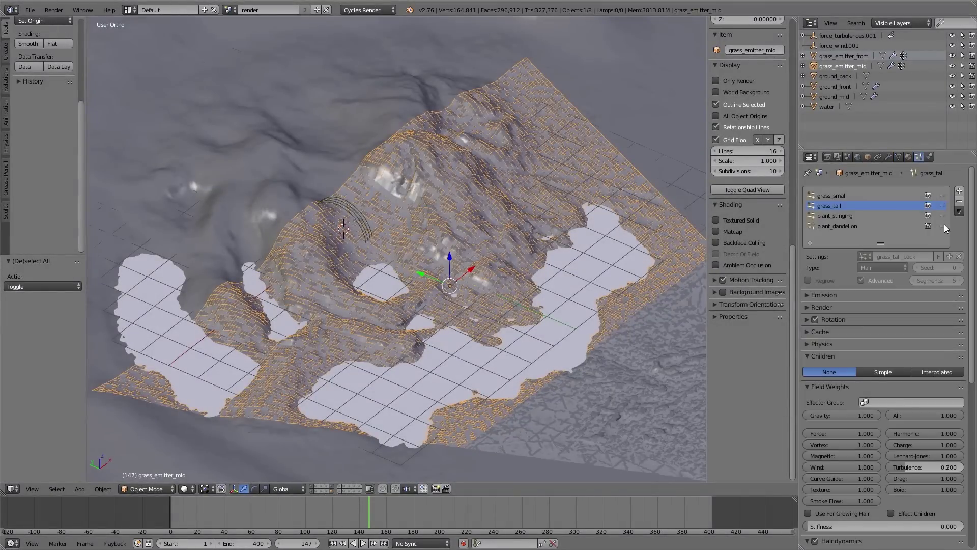
click(942, 206)
click(942, 195)
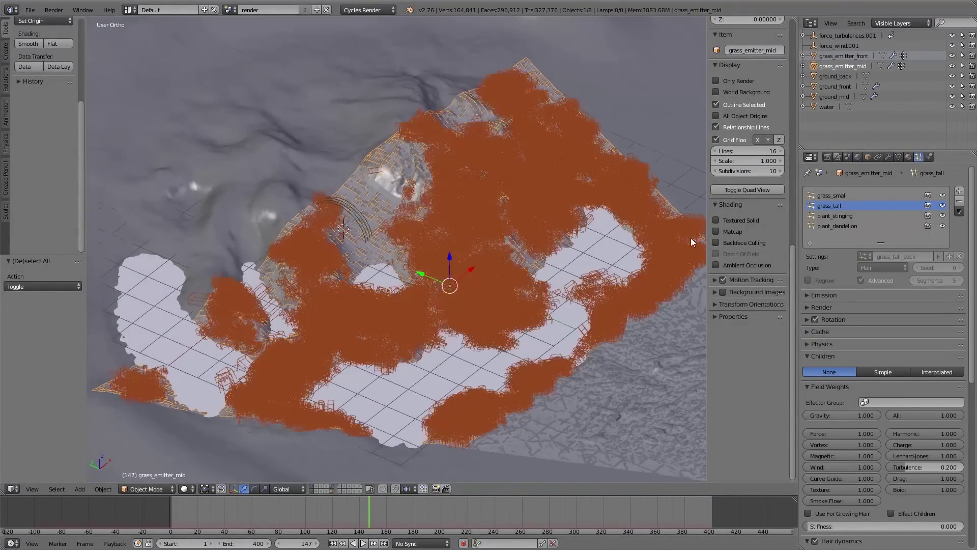
mouse_move(454, 291)
middle_down()
mouse_move(381, 280)
mouse_move(460, 305)
middle_up()
scroll(459, 307, up, 5)
key(a)
scroll(458, 316, up, 2)
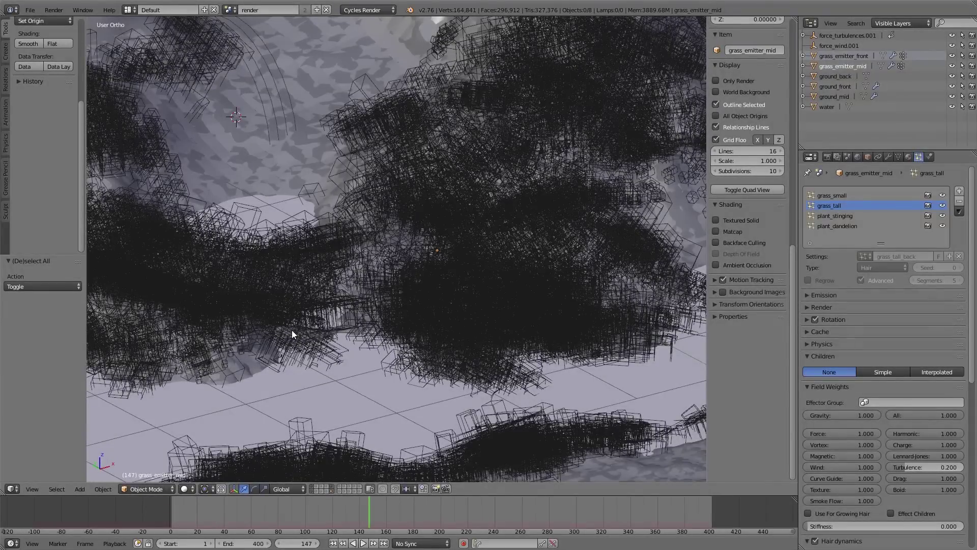
scroll(292, 330, down, 4)
scroll(295, 330, up, 1)
Select grass_emitter_front, enlarge its particle system list, show all its systems in the viewport, and clear the selection
shift+middle_drag(647, 469, 481, 352)
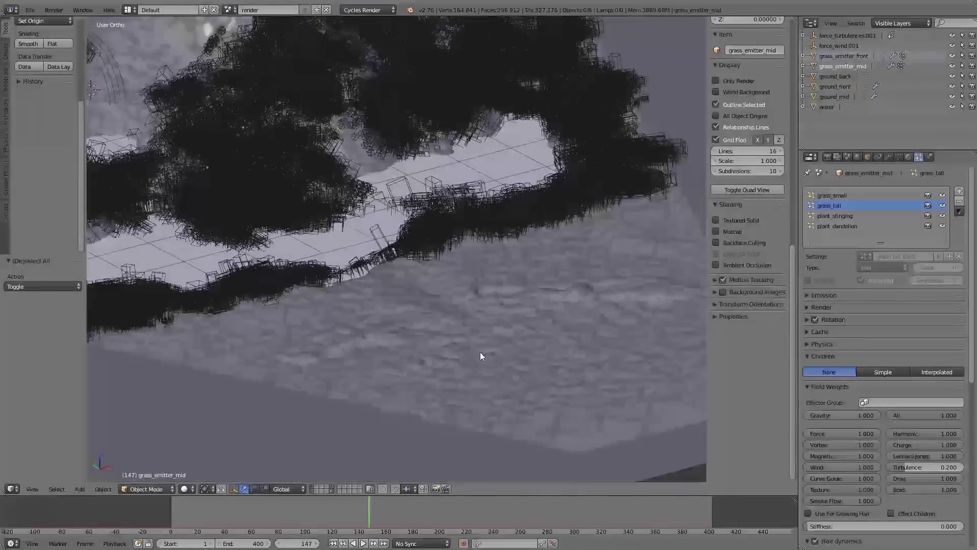
right_click(538, 369)
middle_drag(535, 329, 532, 364)
scroll(532, 365, up, 1)
drag(881, 244, 881, 315)
drag(944, 255, 942, 195)
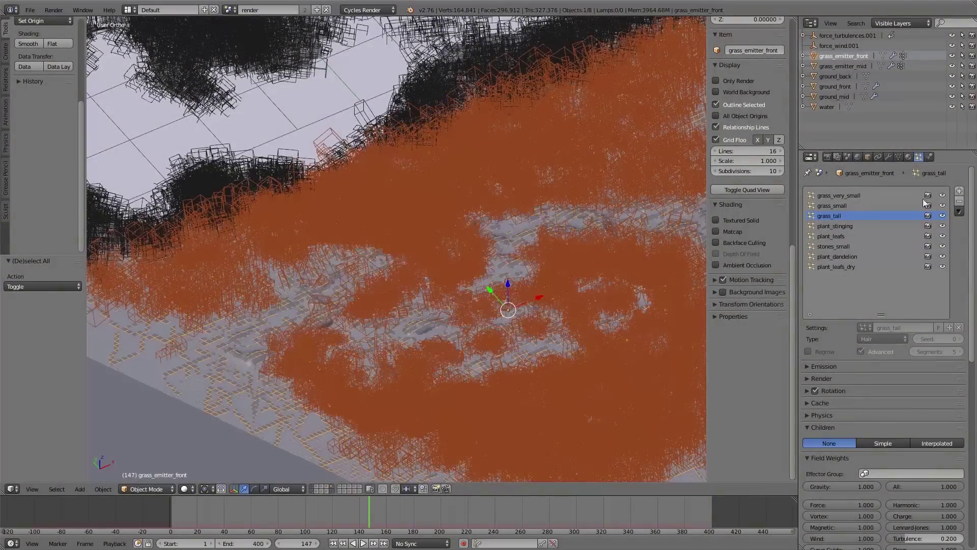
scroll(423, 280, down, 6)
key(a)
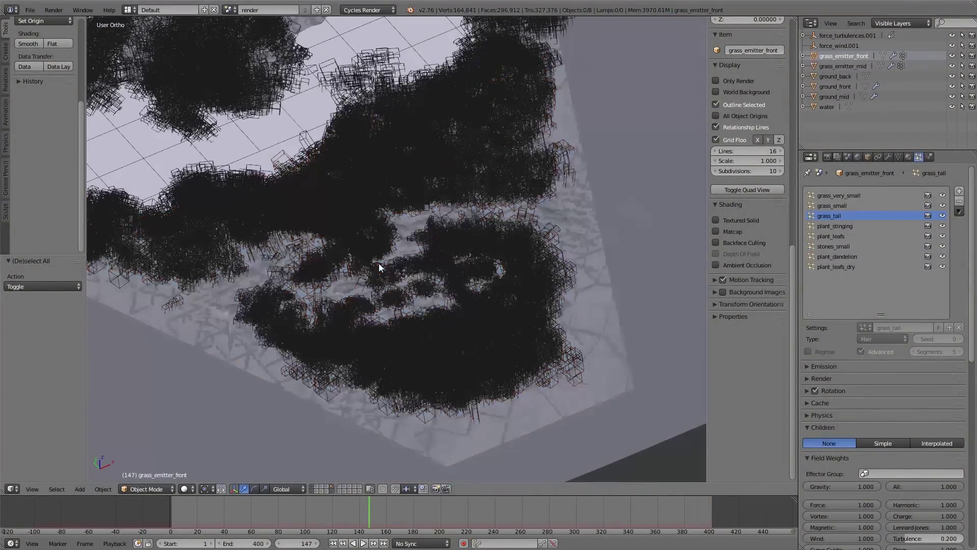
Browse the ParticleSettings inside trees.blend for linking and leave without linking anything
click(29, 9)
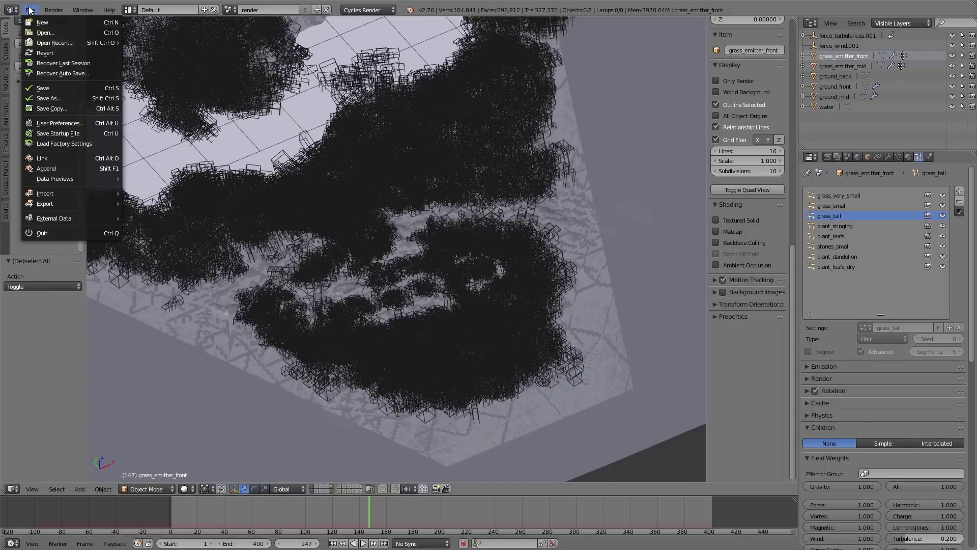
click(50, 157)
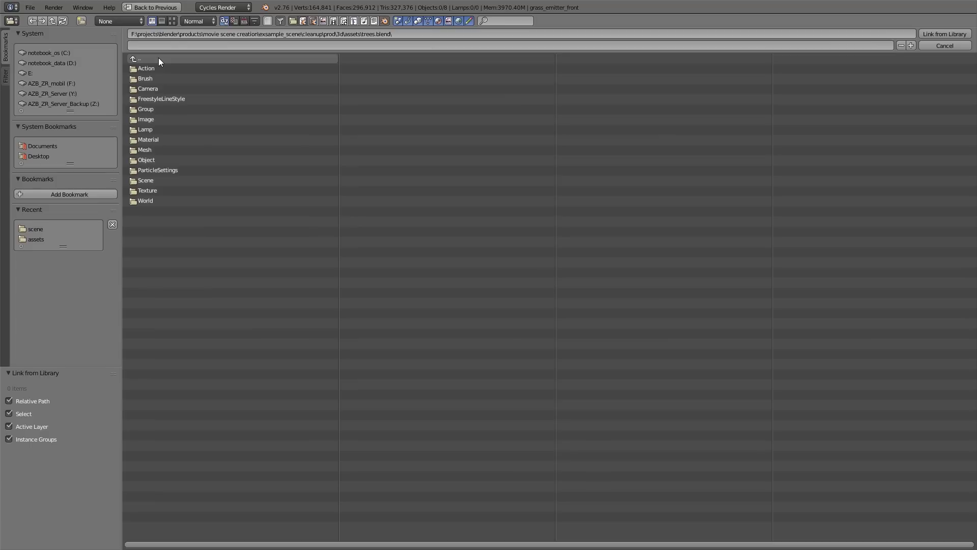
click(147, 170)
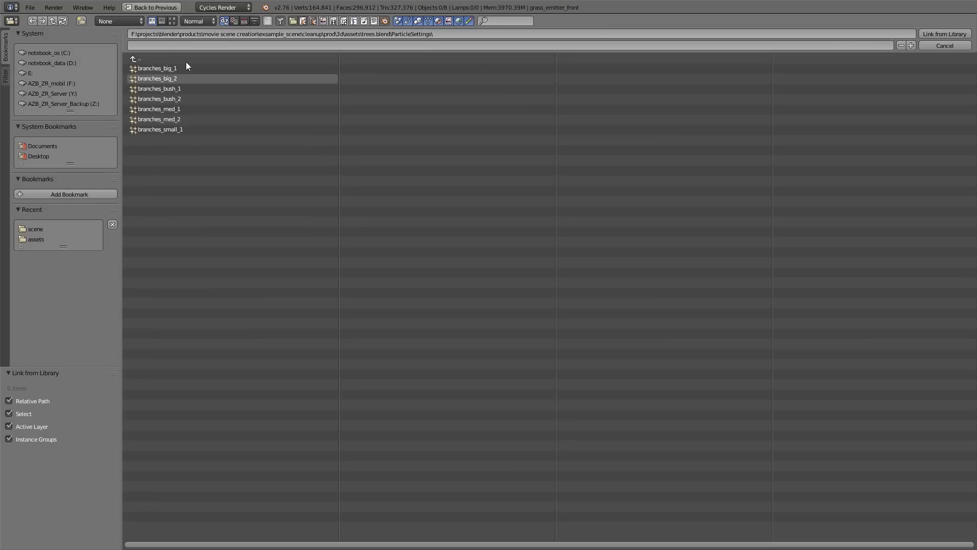
click(945, 46)
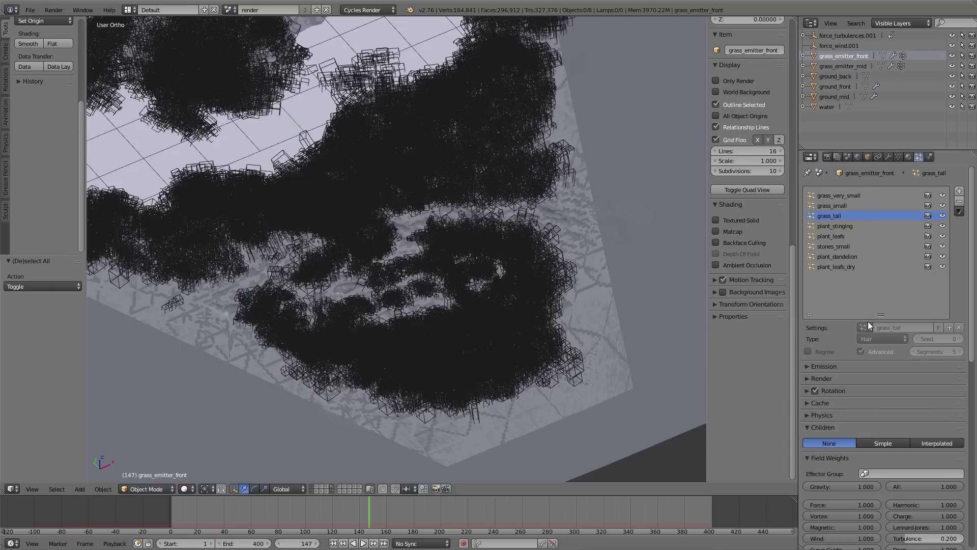
Add a particle system to grass_emitter_front to look through the available particle settings, and remove it again
click(959, 191)
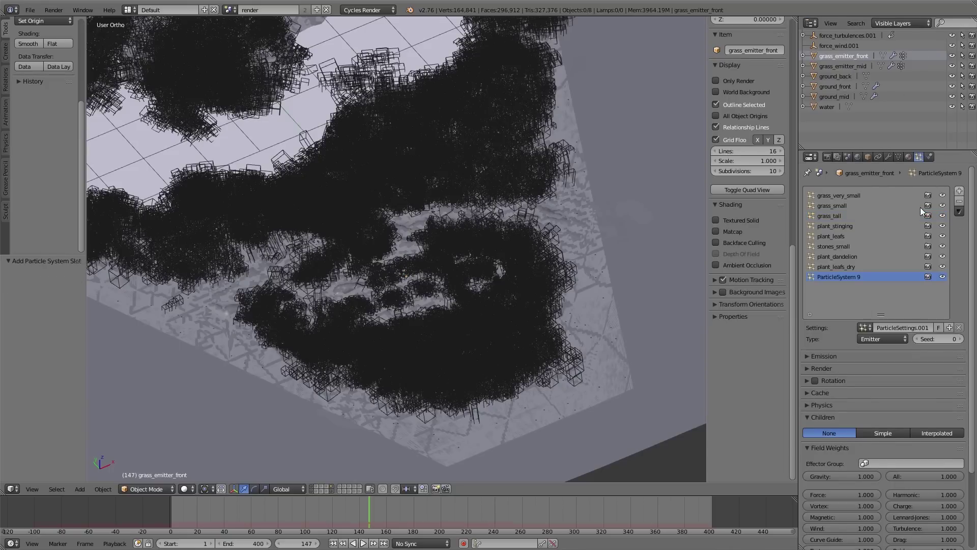
click(865, 327)
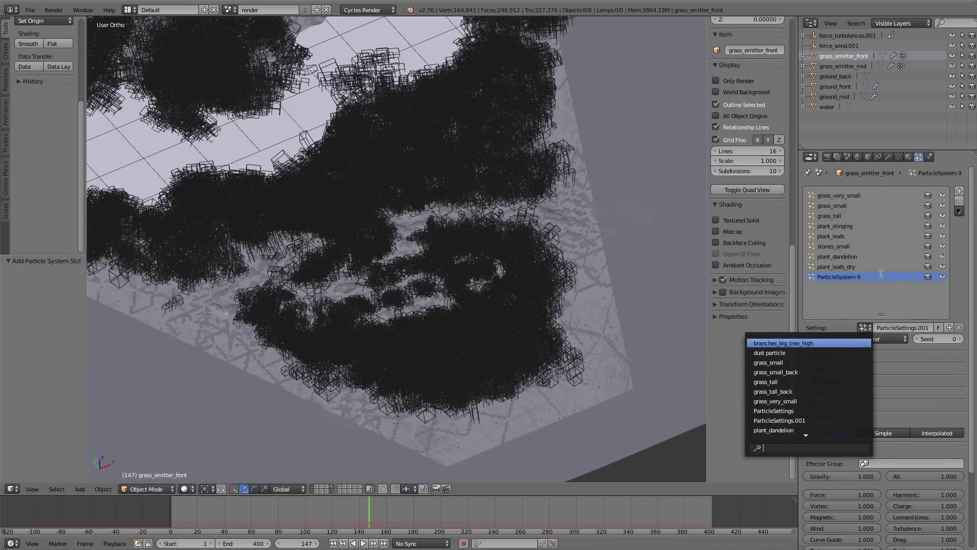
click(959, 201)
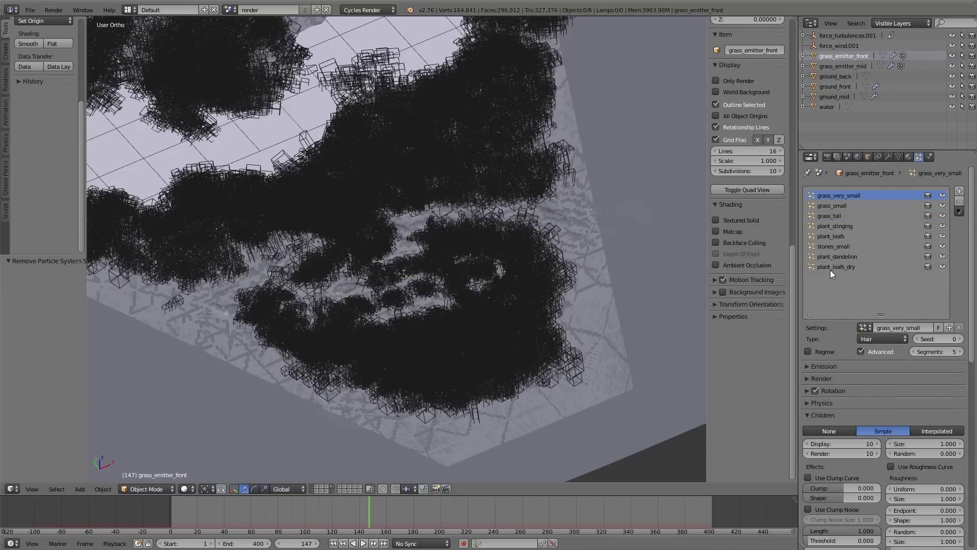
Examine the Emission settings of grass_very_small and collapse its Emission, Children, Field Weights and Hair dynamics sections
click(833, 363)
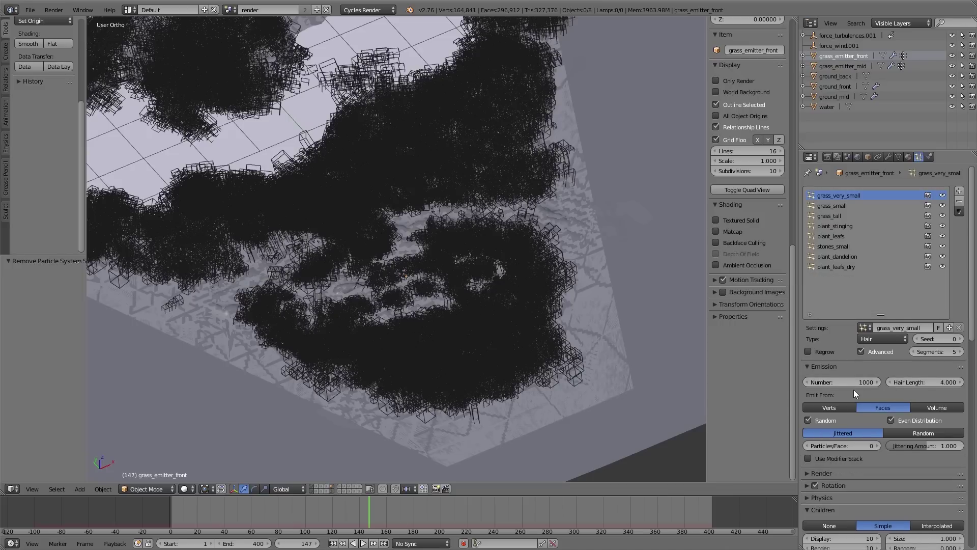
scroll(942, 374, down, 9)
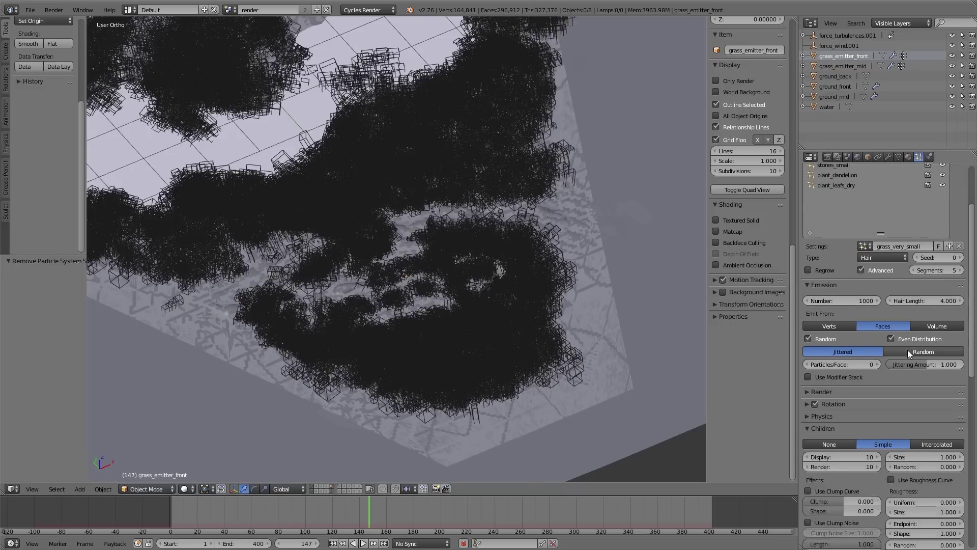
click(832, 328)
click(831, 351)
scroll(834, 357, up, 2)
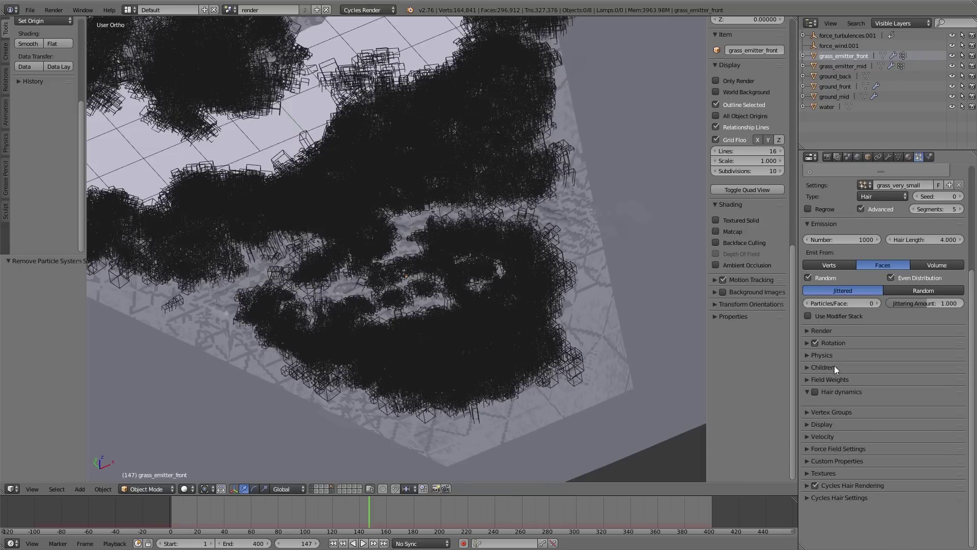
click(842, 390)
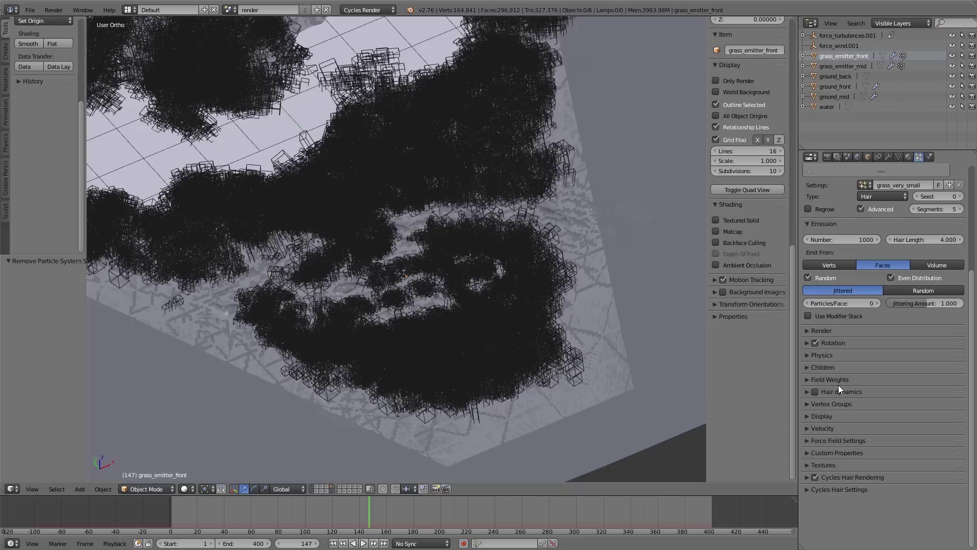
click(830, 225)
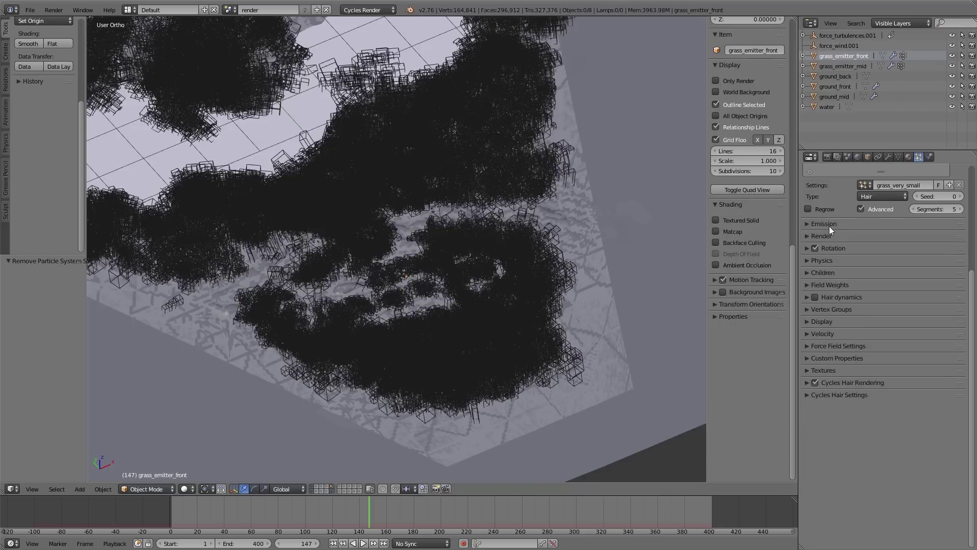
Open the Render settings of the grass_tall particles and turn on Only Render for the viewport
click(835, 237)
key(a)
click(721, 83)
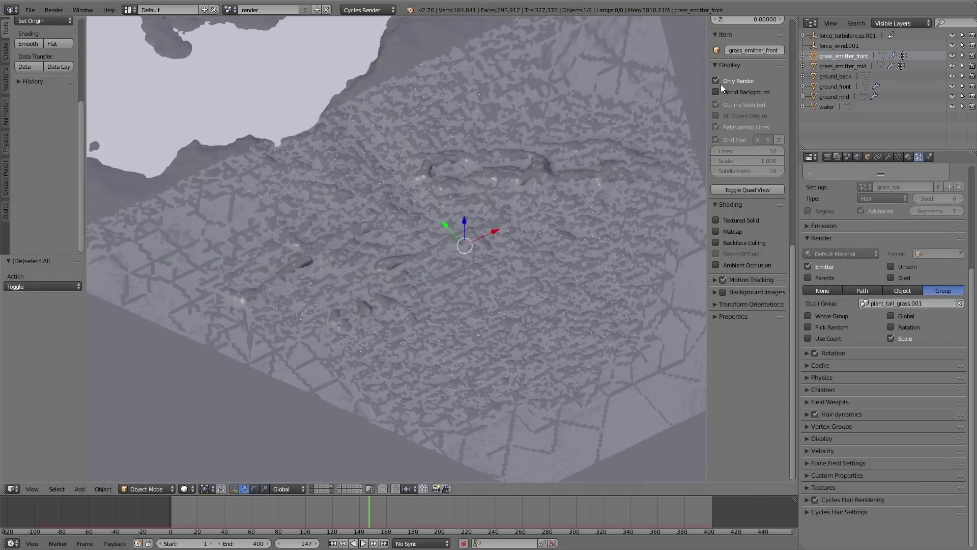
Exclude the emitter mesh from the grass_tall render, check the scattered particles through the camera, and turn off Only Render for the viewport
click(809, 266)
middle_drag(460, 320, 422, 306)
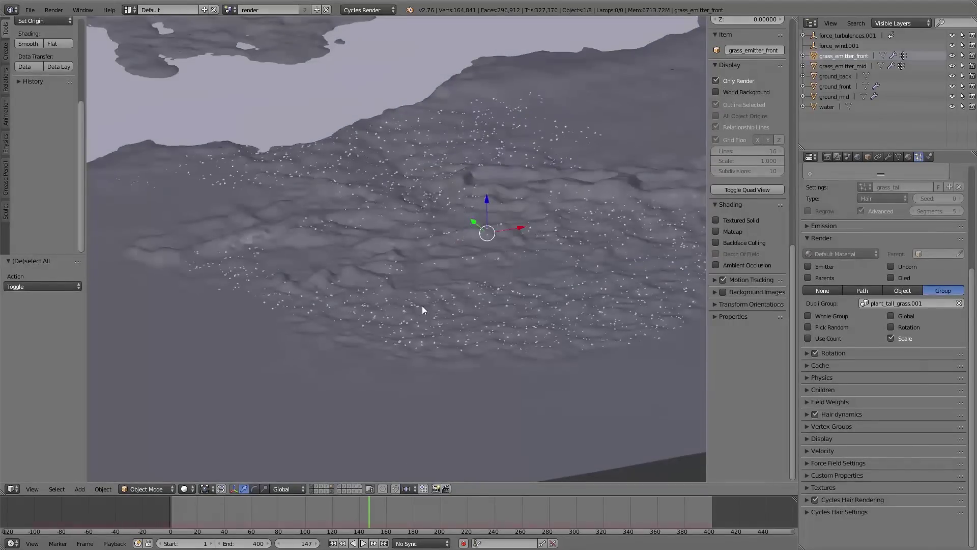
key(KP_0)
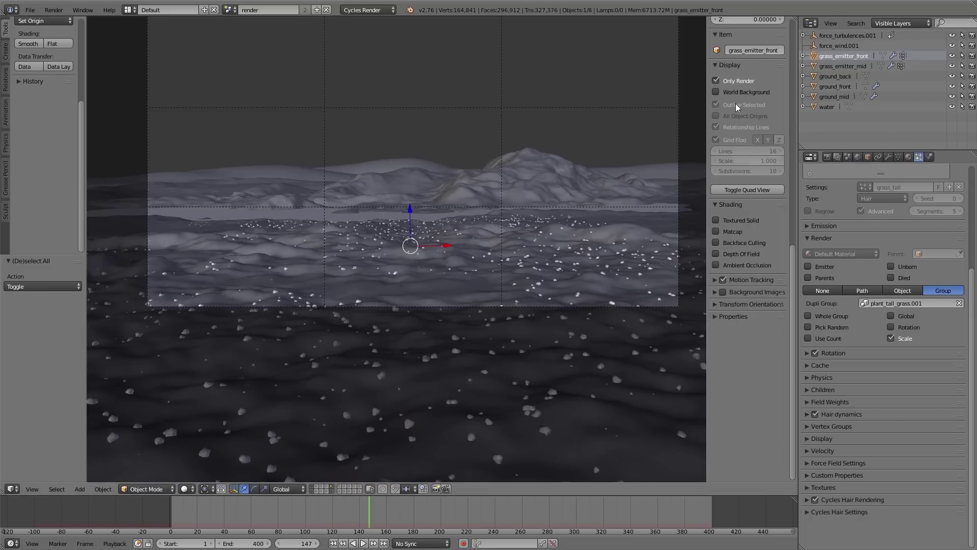
click(734, 82)
middle_drag(369, 179, 393, 208)
shift+scroll(499, 299, up, 5)
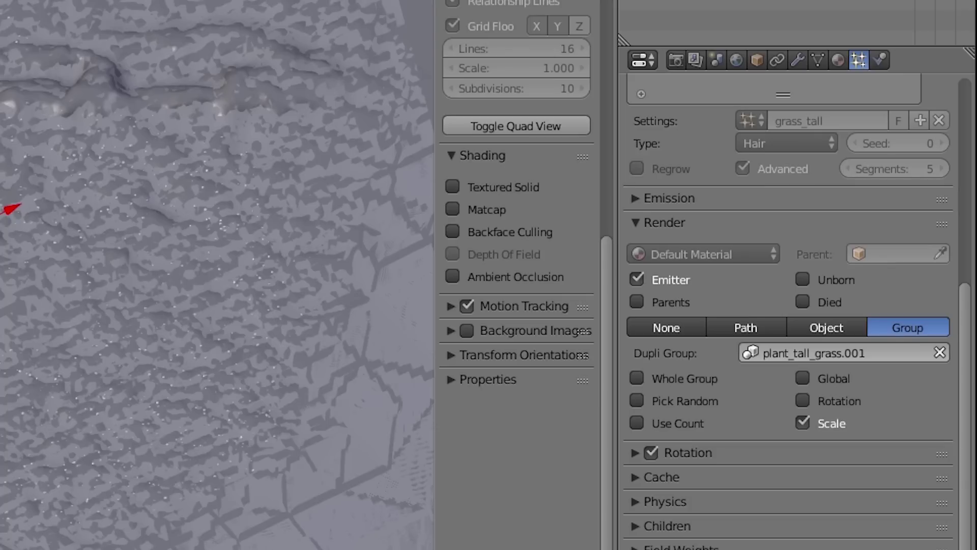
click(644, 276)
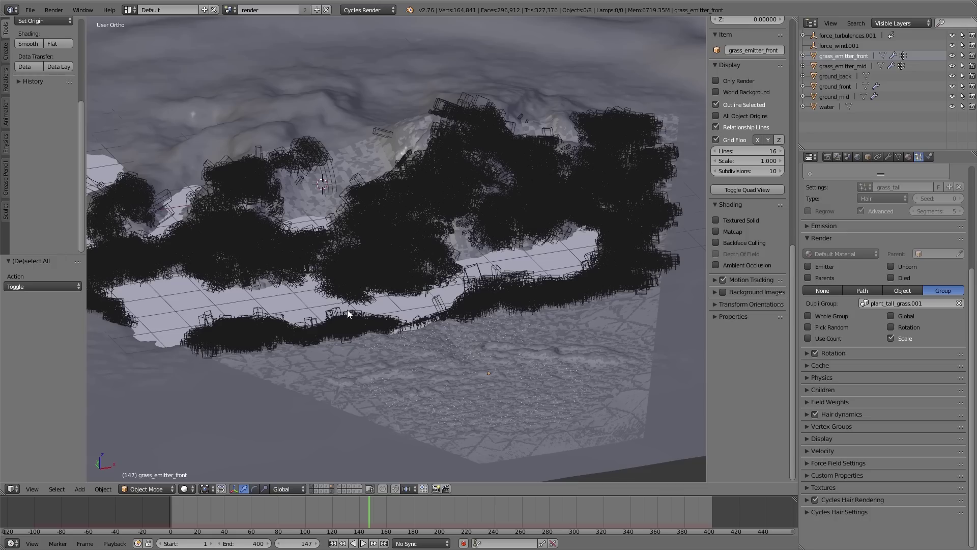
Show only the last layer, which holds the particle source groups, and select the plant_tall_grass.001 group instance to inspect it
click(358, 489)
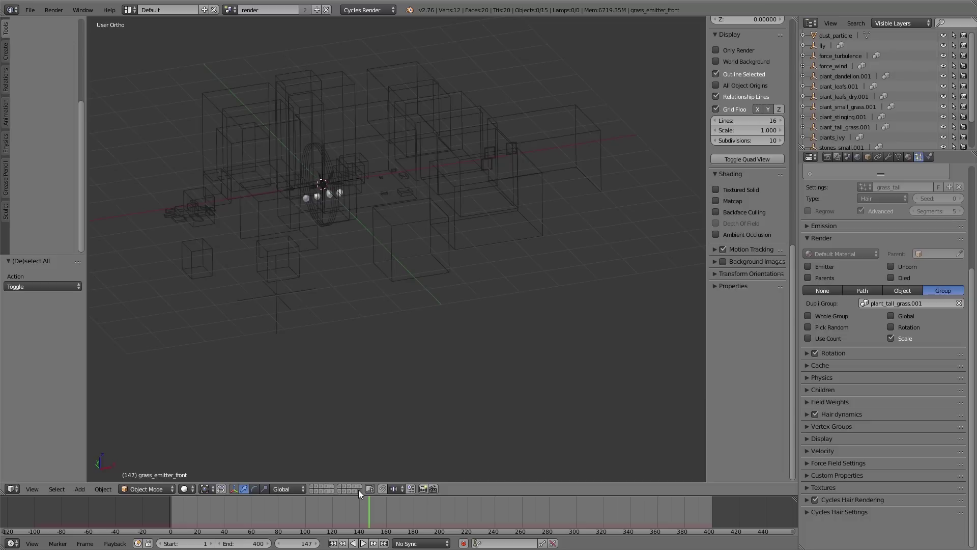
shift+middle_drag(375, 154, 396, 194)
key(a)
key(a)
right_click(396, 193)
middle_drag(466, 230, 417, 225)
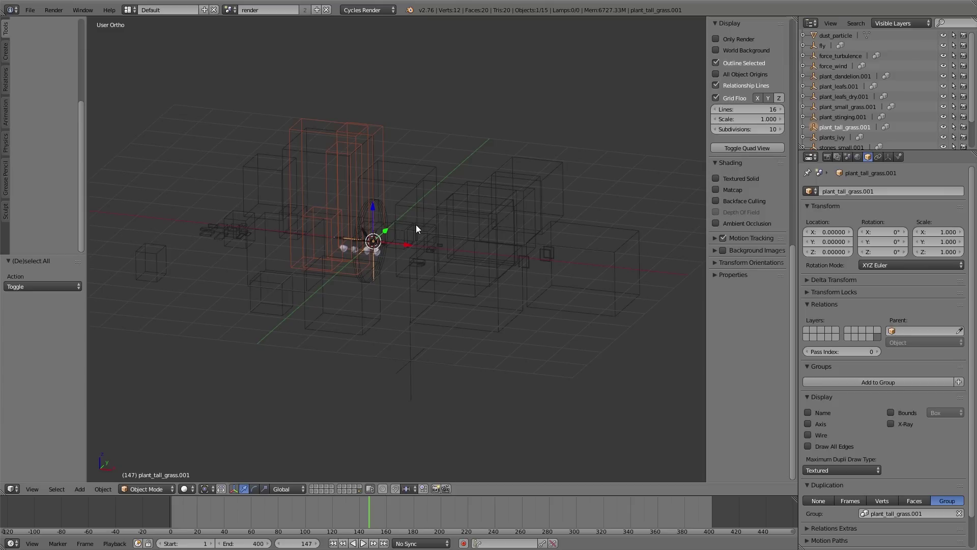
Examine the stones_small.001 group instance and the other source plant groups around it
key(a)
scroll(347, 238, up, 10)
scroll(519, 243, up, 2)
scroll(536, 278, down, 6)
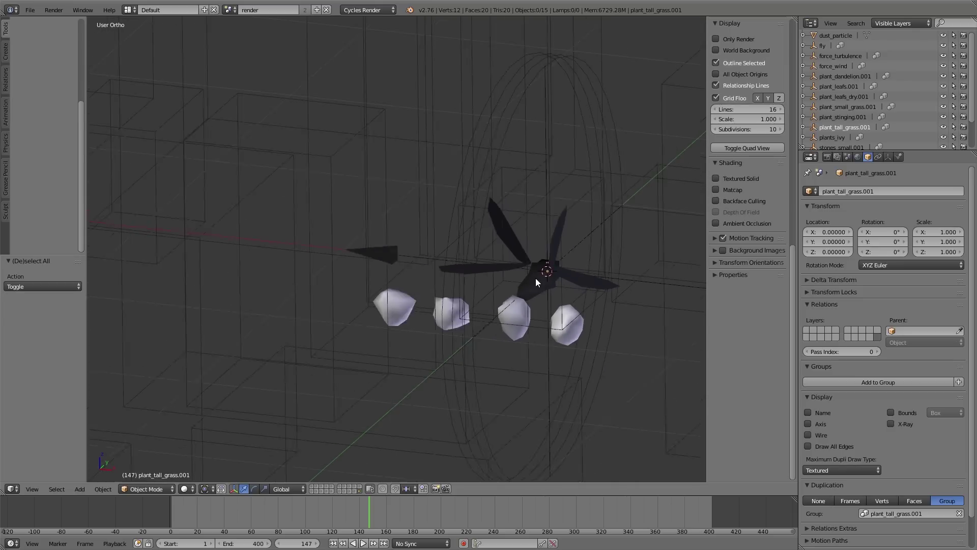
right_click(558, 313)
right_click(561, 320)
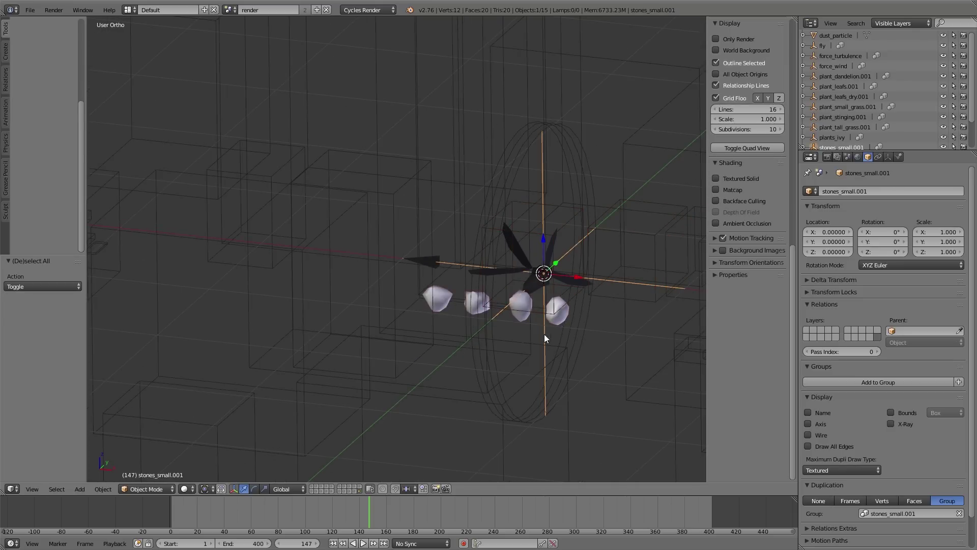
scroll(570, 319, down, 5)
shift+middle_drag(570, 319, 285, 307)
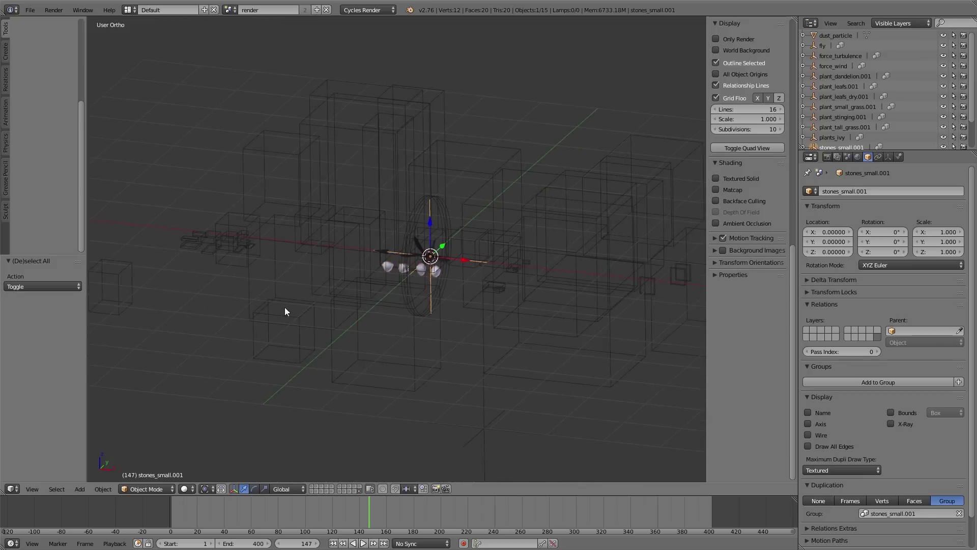
right_click(418, 360)
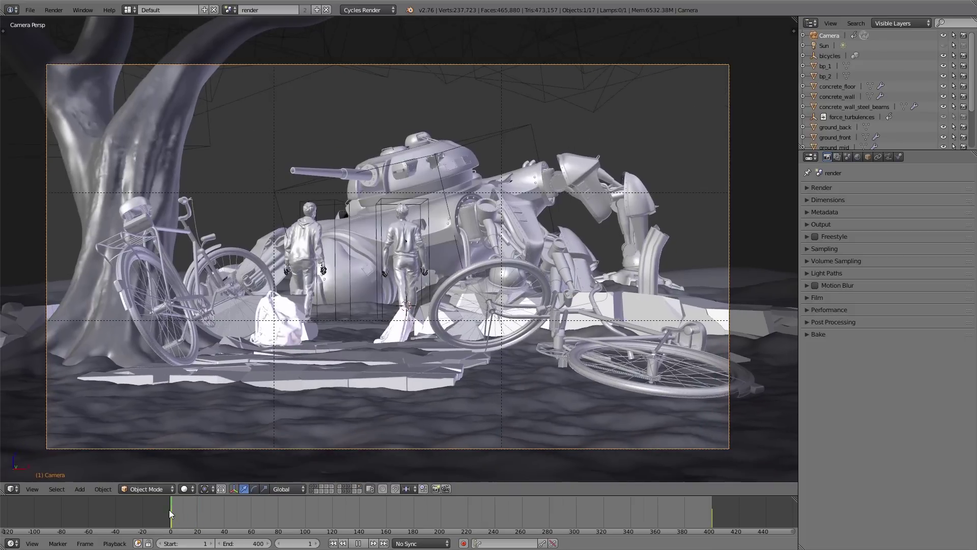
Insert a LocRot keyframe for the camera at frame 1
click(169, 509)
key(alt+a)
key(i)
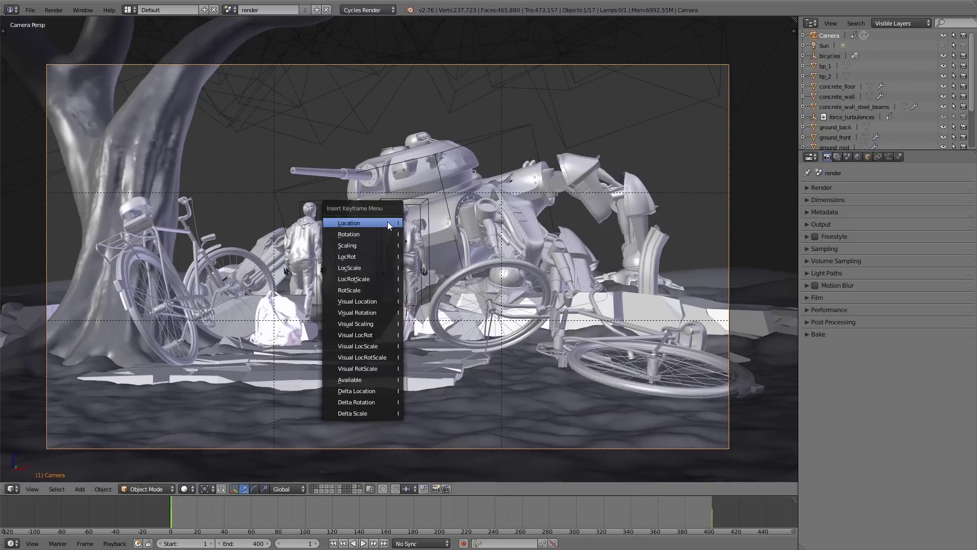
click(364, 255)
Go to frame 400 and insert a second LocRot keyframe for the camera
drag(216, 511, 713, 530)
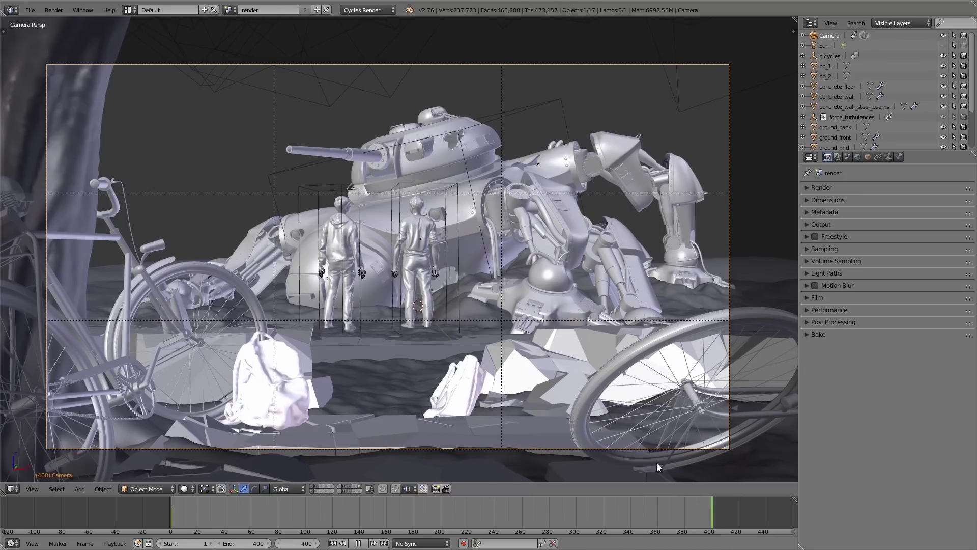
key(i)
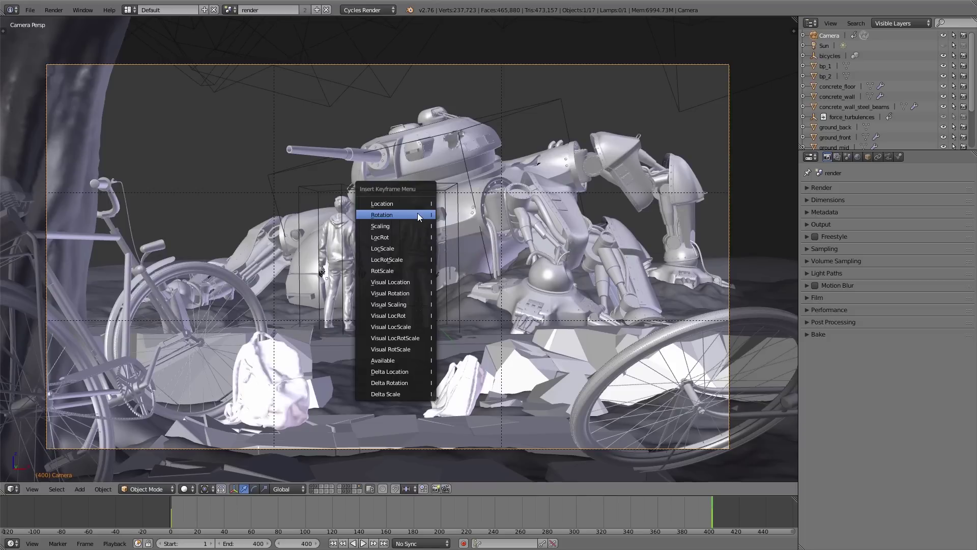
click(399, 236)
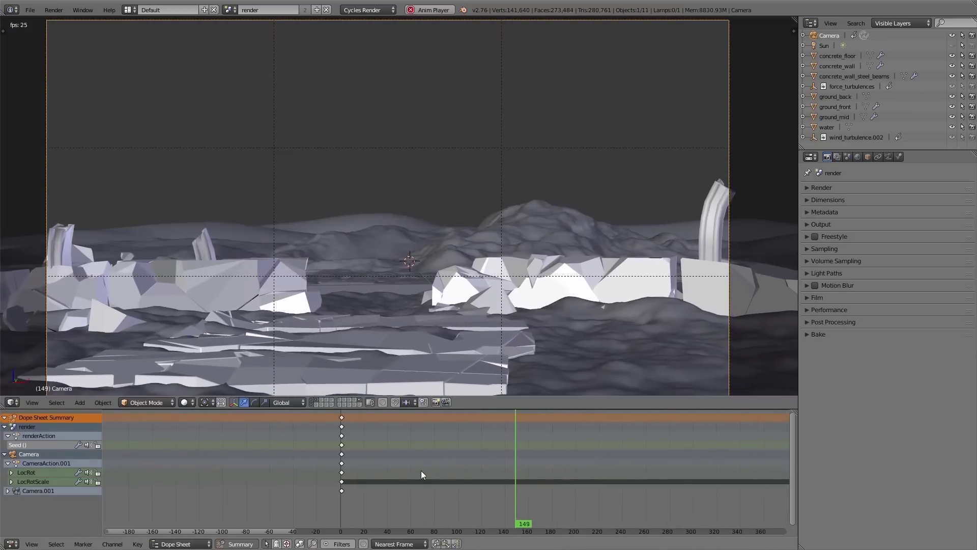
Select all keyframes in the Dope Sheet and set their interpolation to Bezier
middle_drag(456, 471, 437, 472)
key(a)
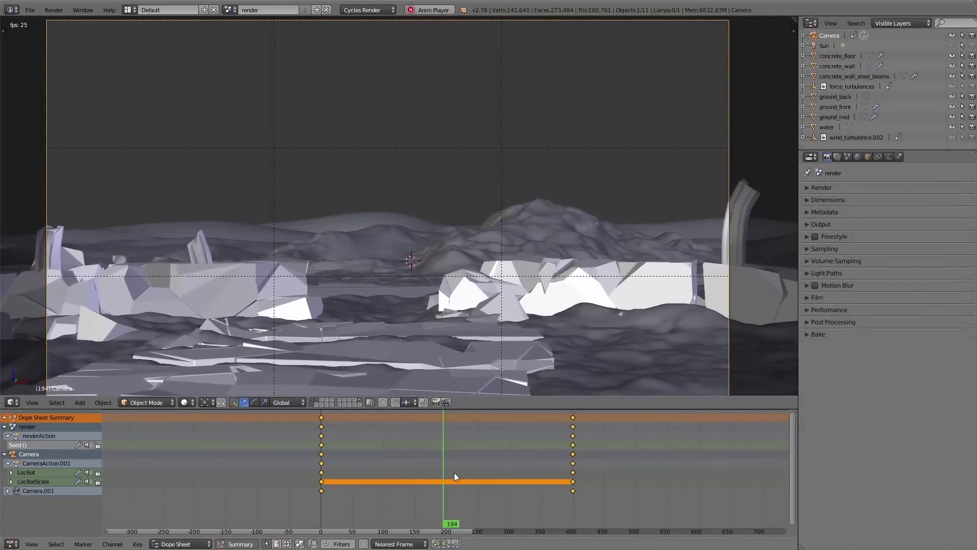
key(t)
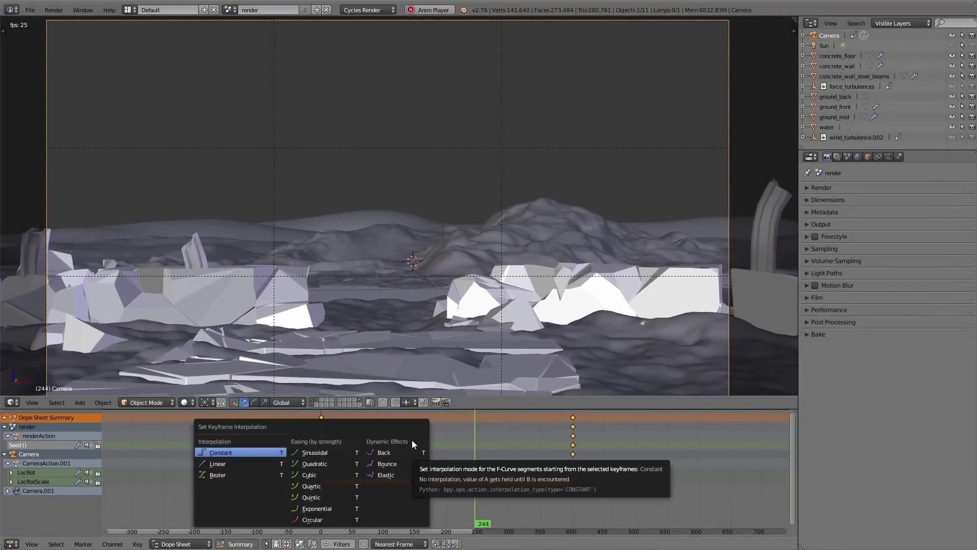
click(212, 475)
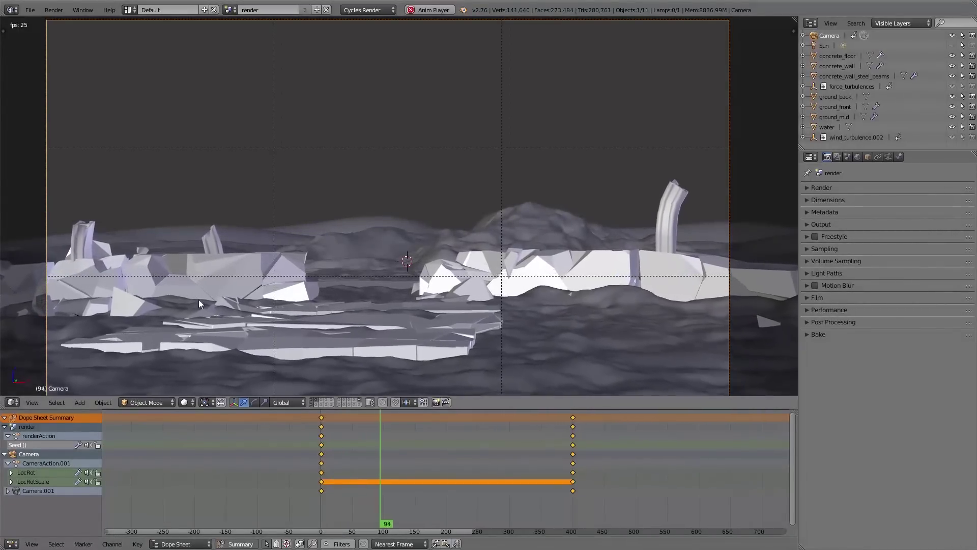
Change the interpolation of the selected keyframes to Linear
click(522, 466)
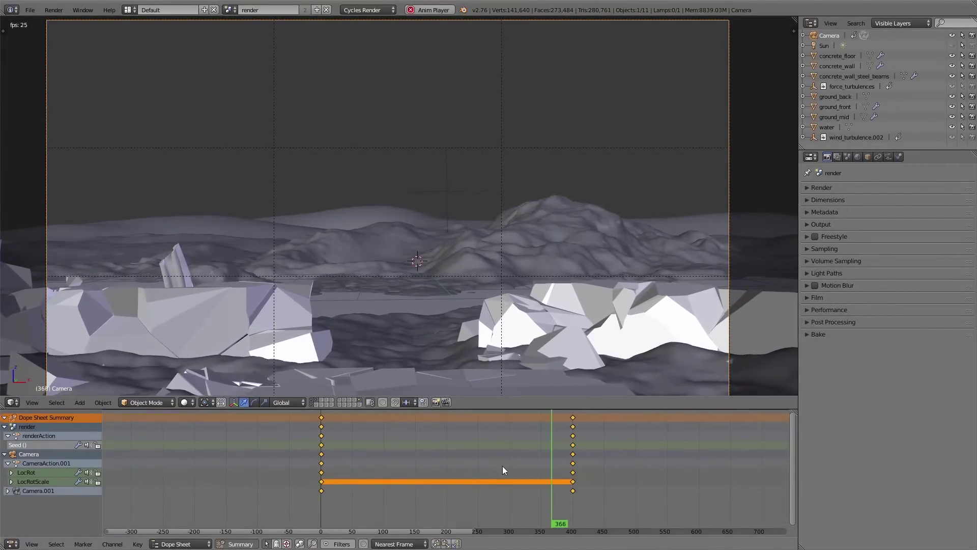
key(t)
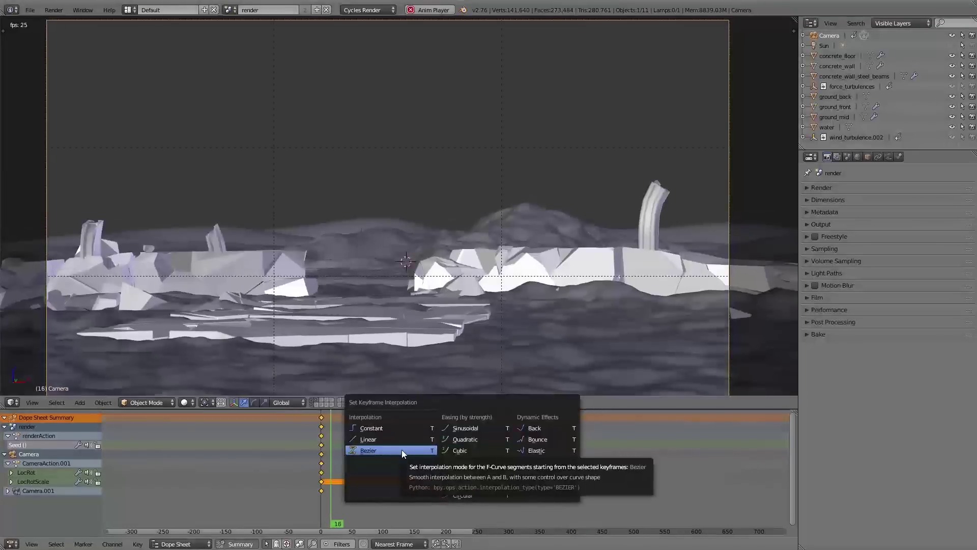
click(374, 438)
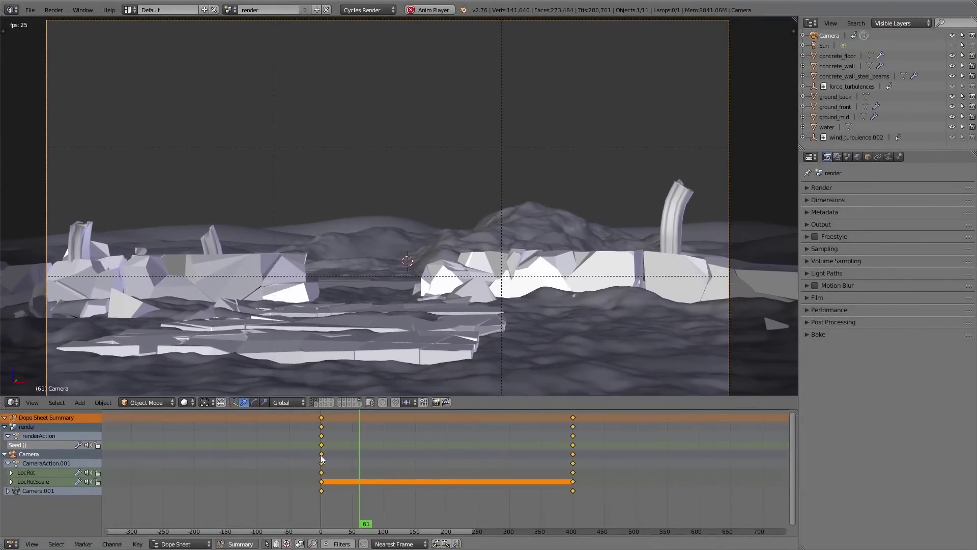
click(320, 455)
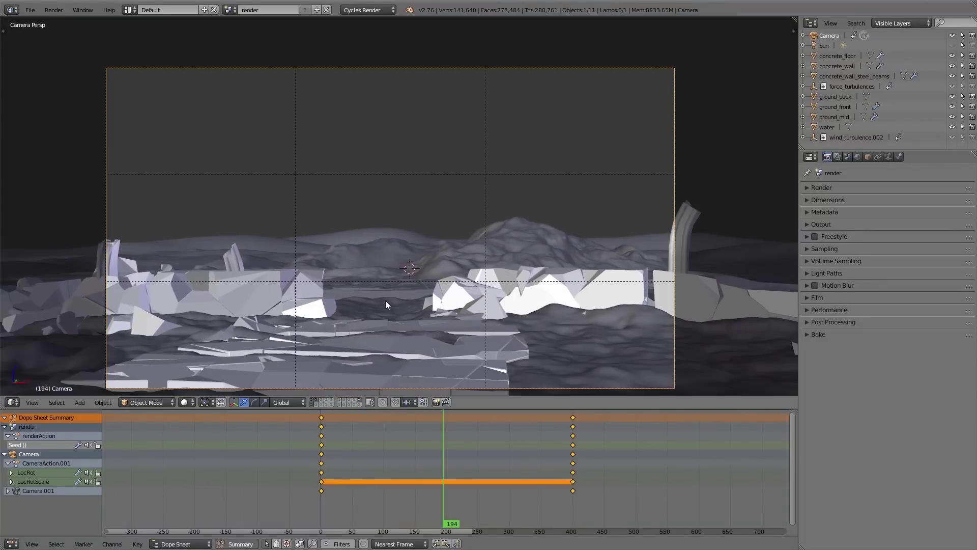
Move and re-aim the camera at frame 194 and insert a LocRot keyframe for the new view
key(g)
click(352, 268)
key(shift+f)
click(400, 205)
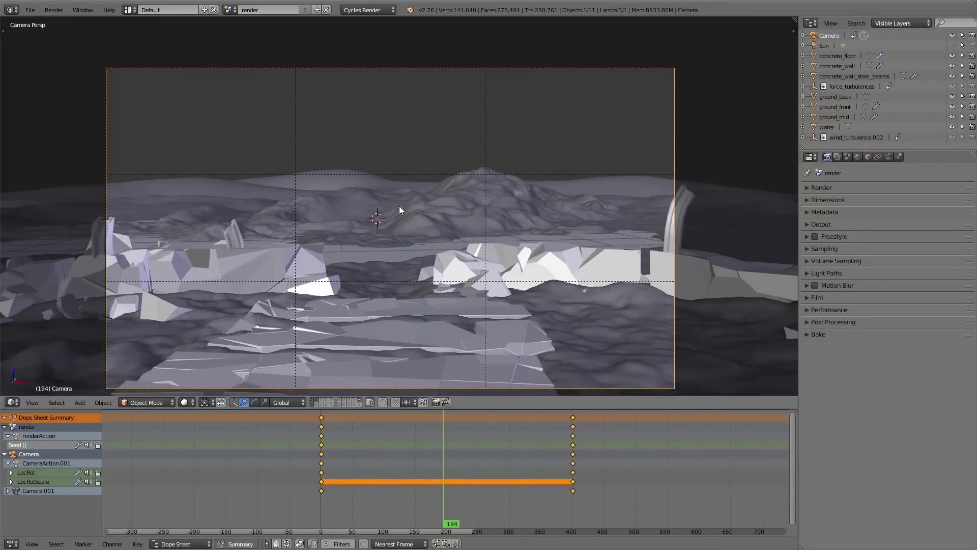
key(i)
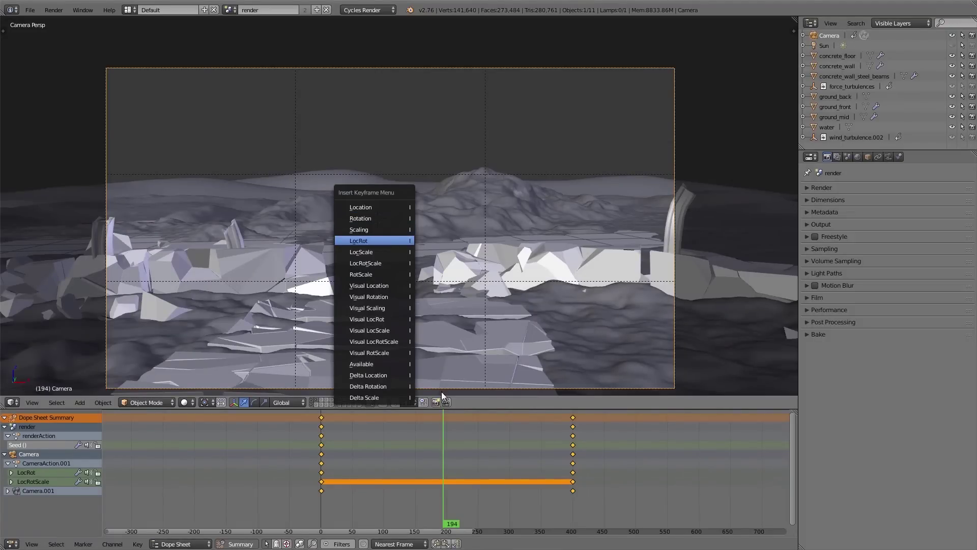
click(387, 240)
Scrub through the camera animation and preview the scene in rendered shading
drag(431, 460, 460, 487)
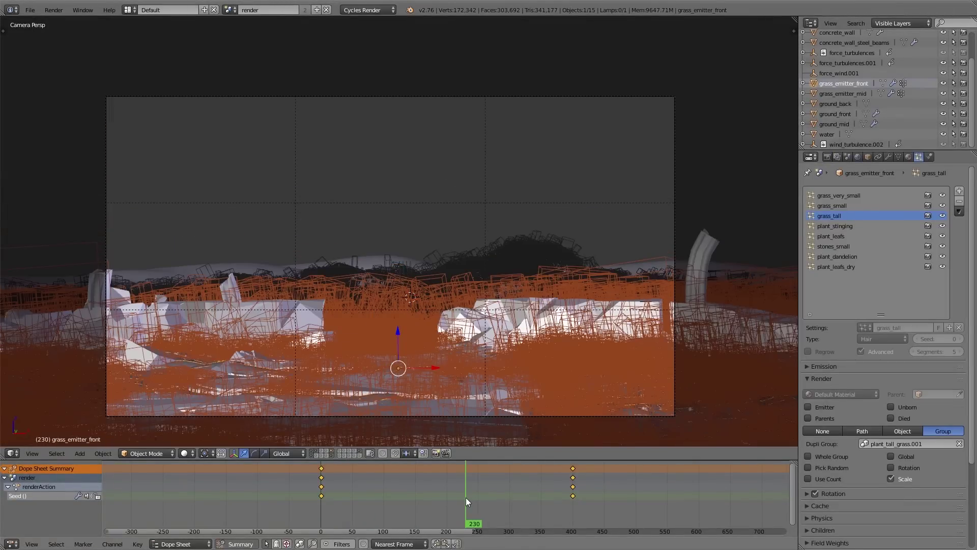
drag(465, 498, 350, 499)
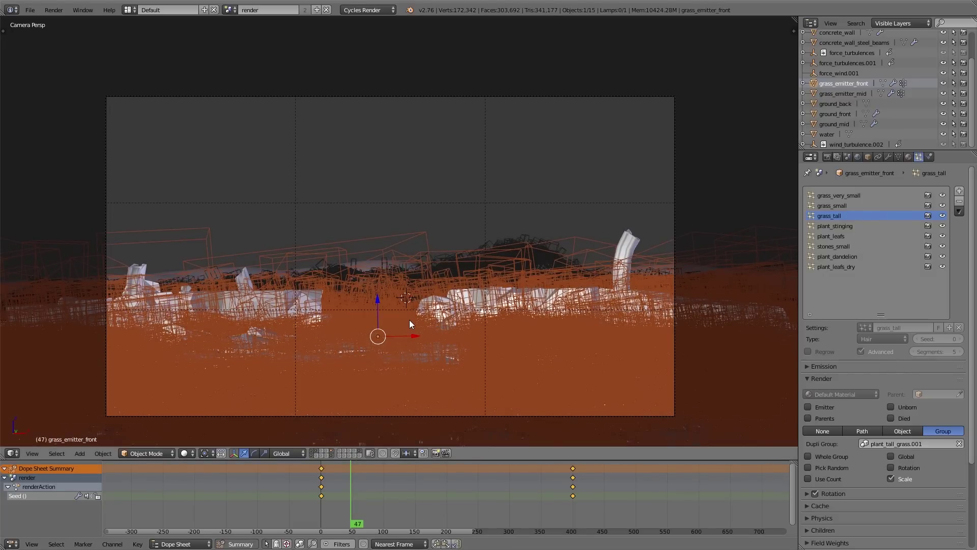
key(shift+z)
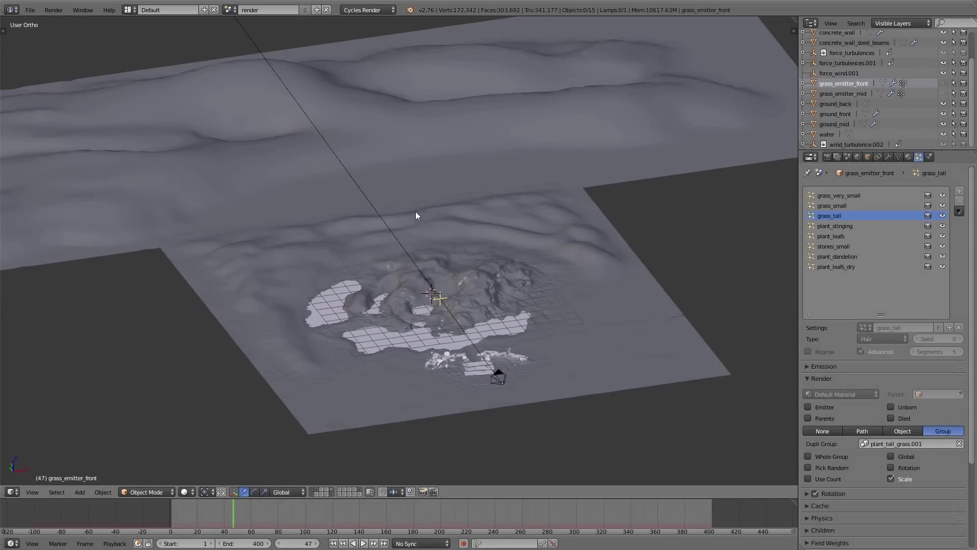
Find the 3D View: Layer Management add-on in the user preferences by searching for "layer", and enable it
key(ctrl+alt+u)
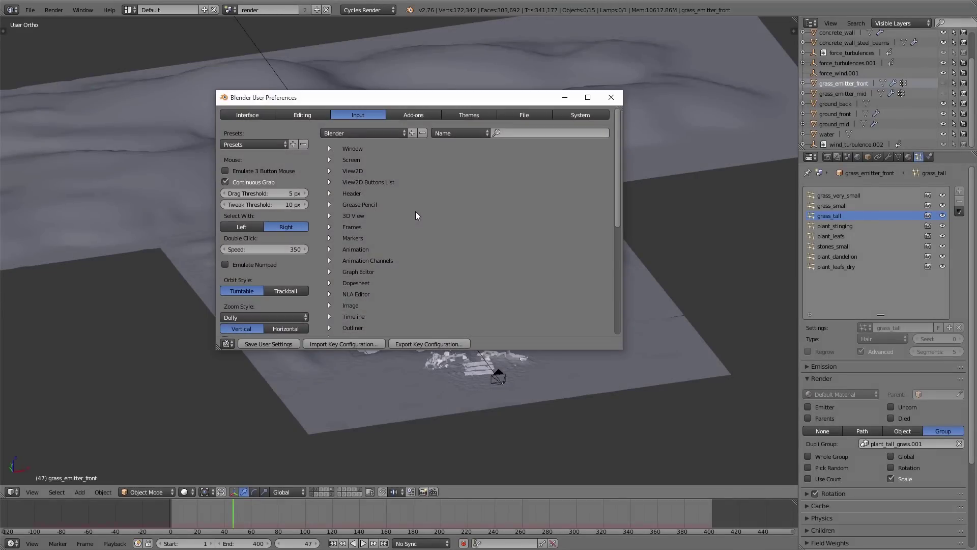
click(414, 114)
click(263, 134)
text(layer)
click(602, 137)
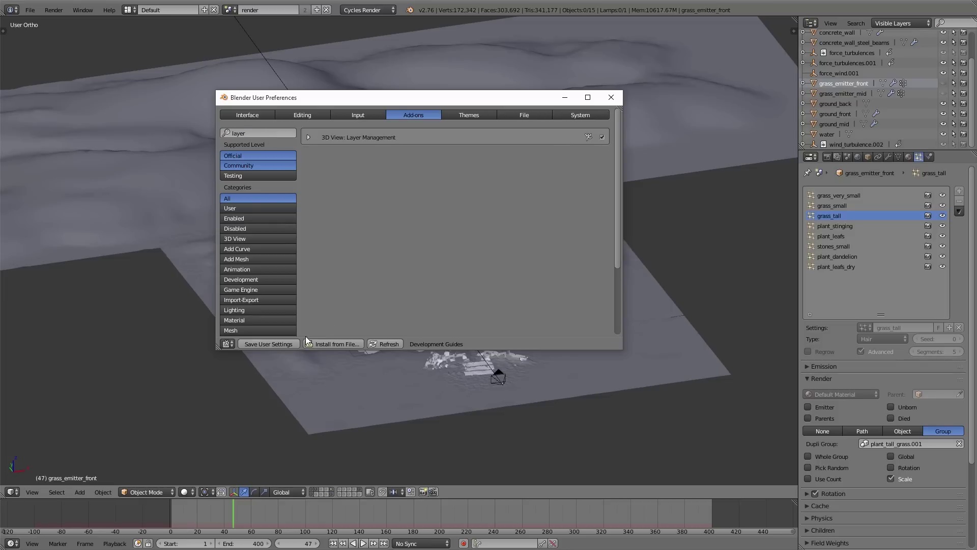
click(611, 98)
Bring up the Layer Management tools and enlarge their area to fit the full layer names and the layer groups
key(t)
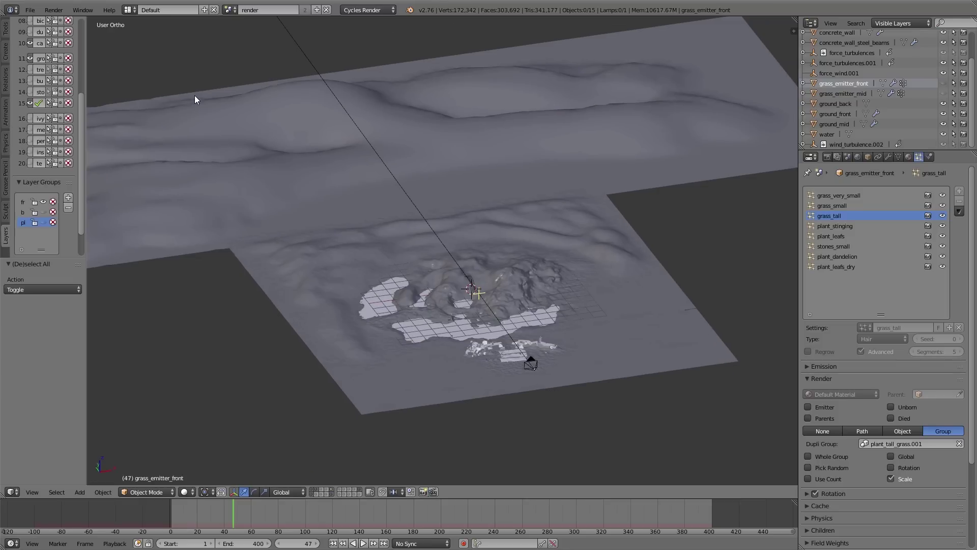
drag(85, 189, 202, 189)
drag(134, 258, 132, 452)
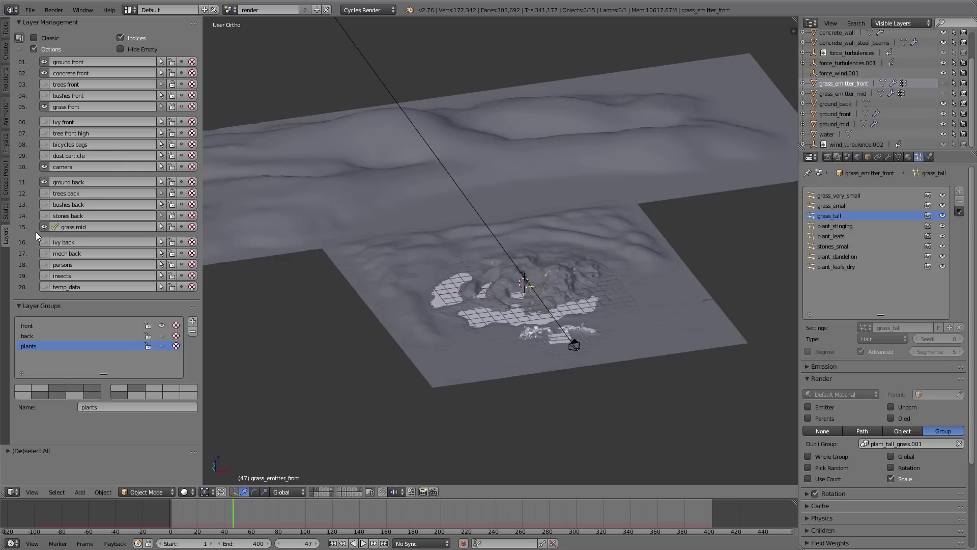
Hide the ground front, concrete front, grass front, camera and ground back layers
click(44, 62)
click(44, 72)
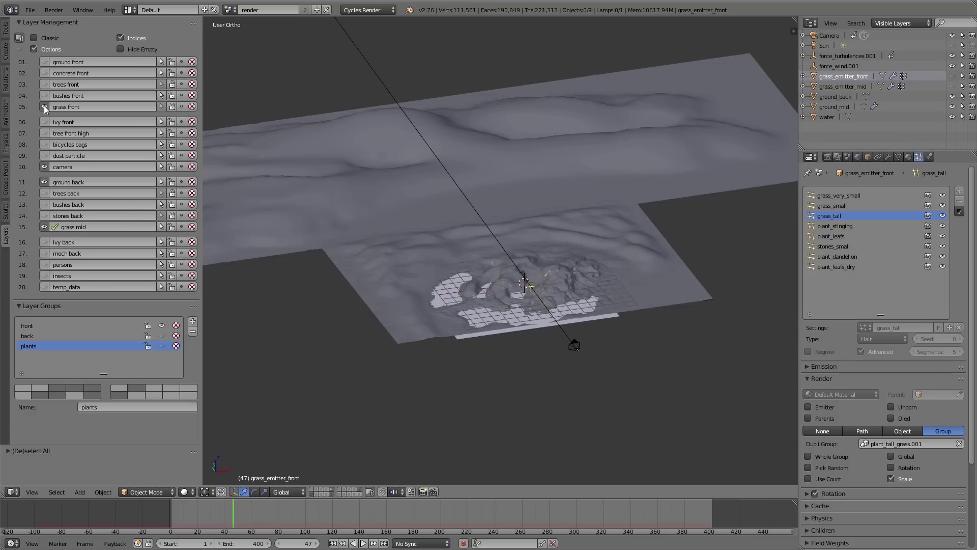
click(44, 106)
click(45, 166)
click(44, 182)
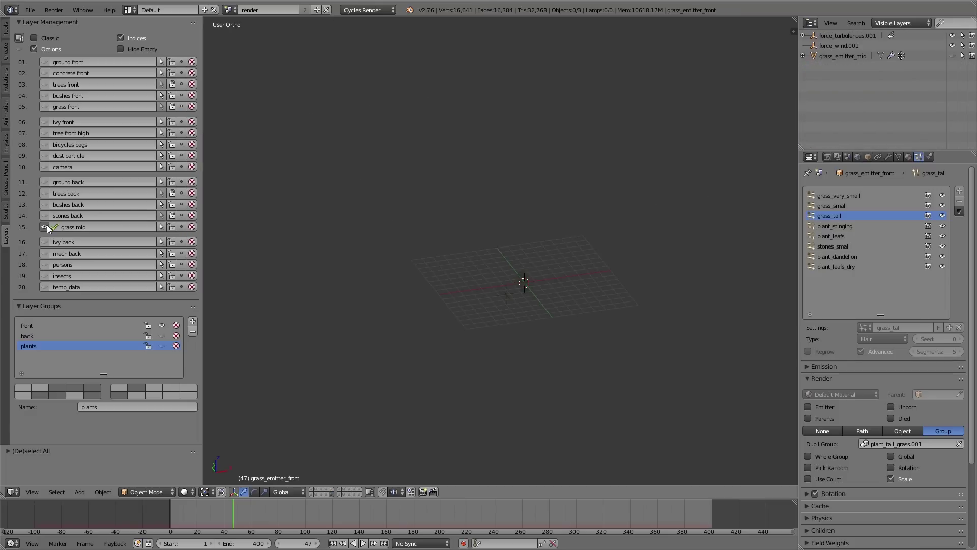
Make the ground front, ground back, trees back and bushes back layers visible, with grass mid hidden
click(45, 63)
click(45, 64)
click(45, 63)
click(45, 73)
click(45, 84)
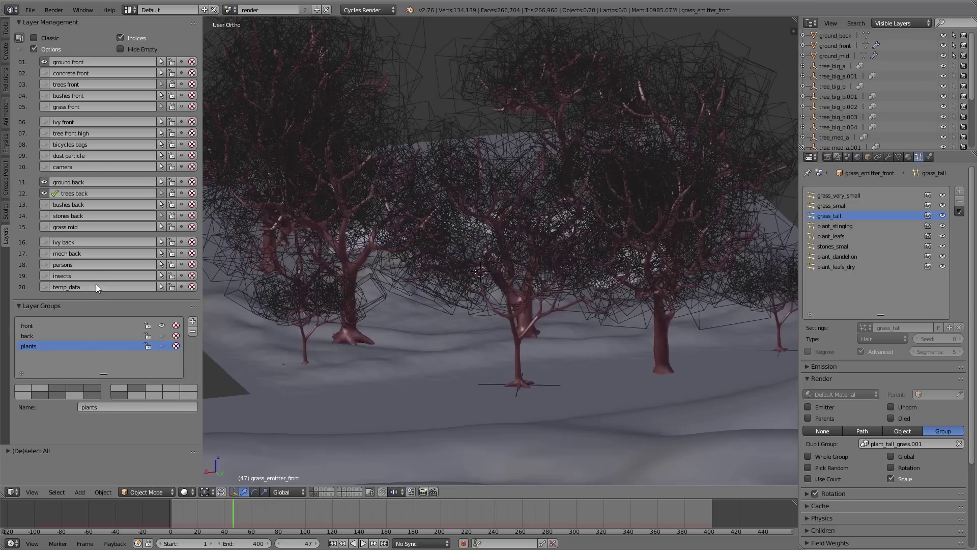
click(45, 204)
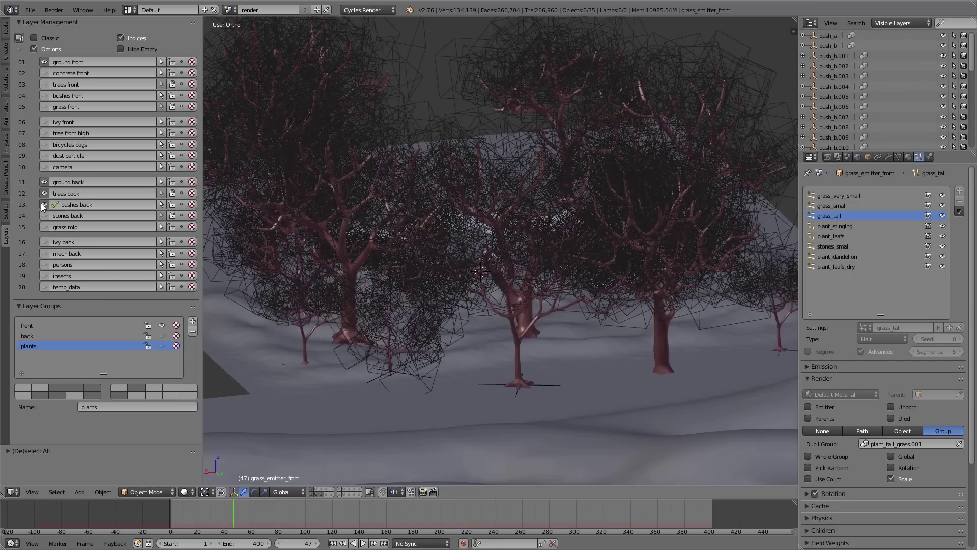
middle_drag(441, 373, 450, 379)
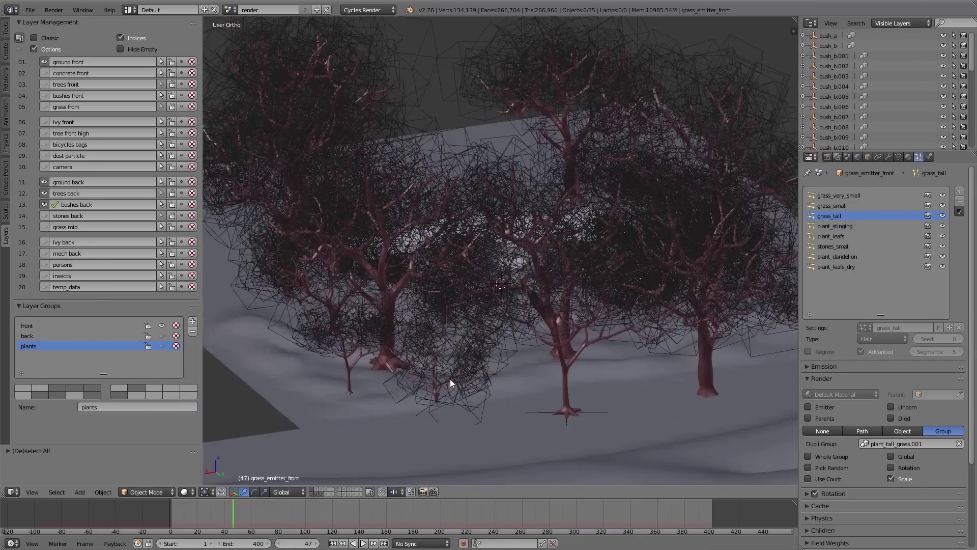
Lock the ground front and ground back layers and test selecting everything among the trees and bushes
click(159, 194)
click(159, 194)
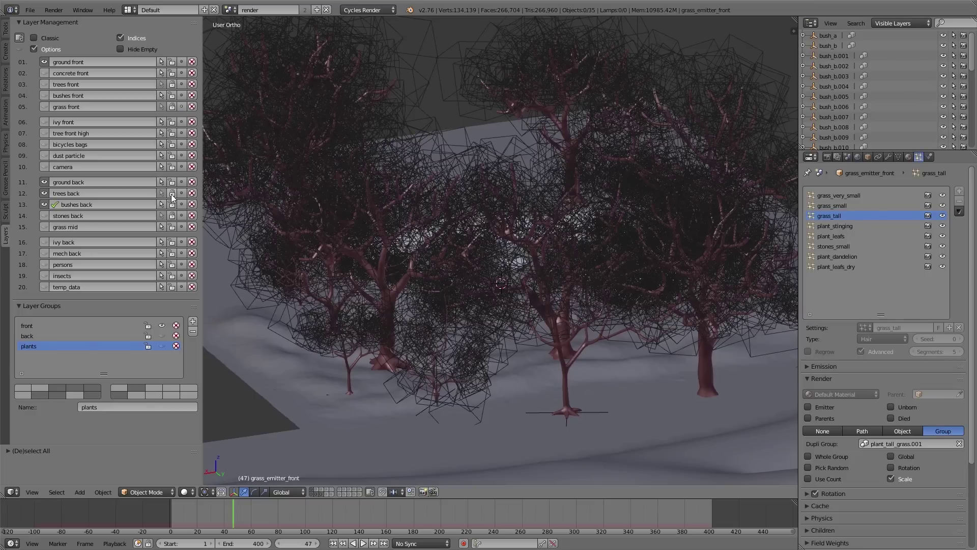
click(172, 61)
click(172, 182)
scroll(263, 232, down, 3)
shift+middle_drag(317, 254, 396, 249)
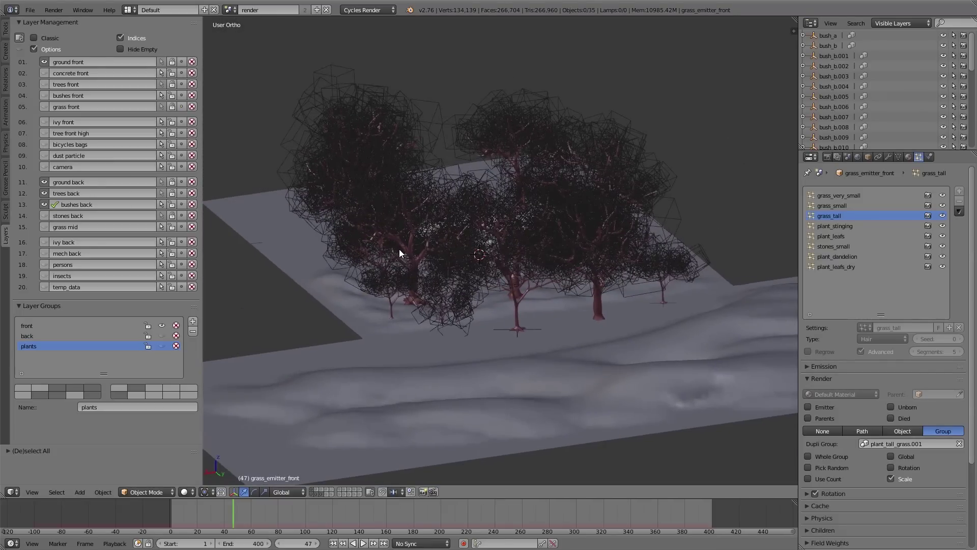
key(a)
scroll(433, 291, down, 2)
middle_drag(468, 313, 606, 327)
key(a)
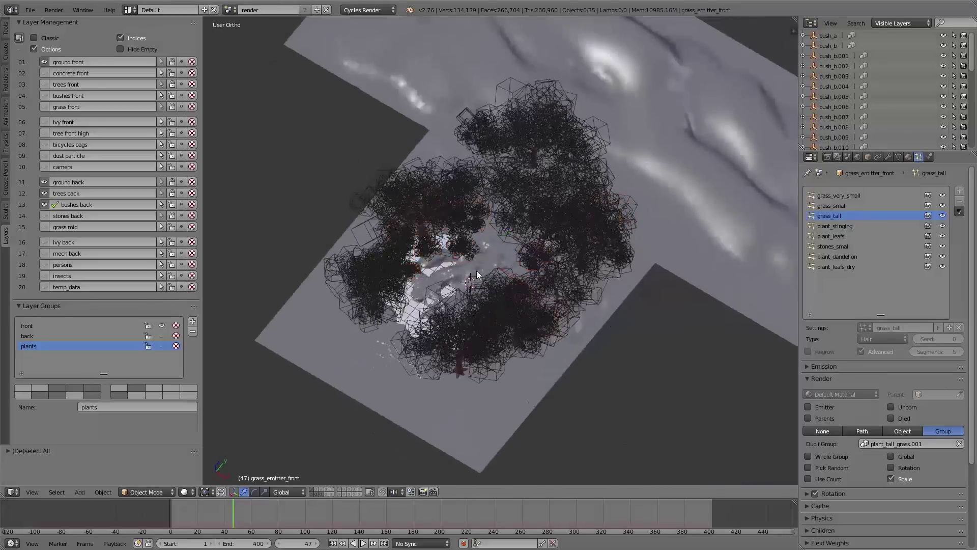
Select the small bush beside the clearing and start moving it among the trees
scroll(477, 270, up, 4)
right_click(457, 225)
middle_drag(457, 226, 493, 220)
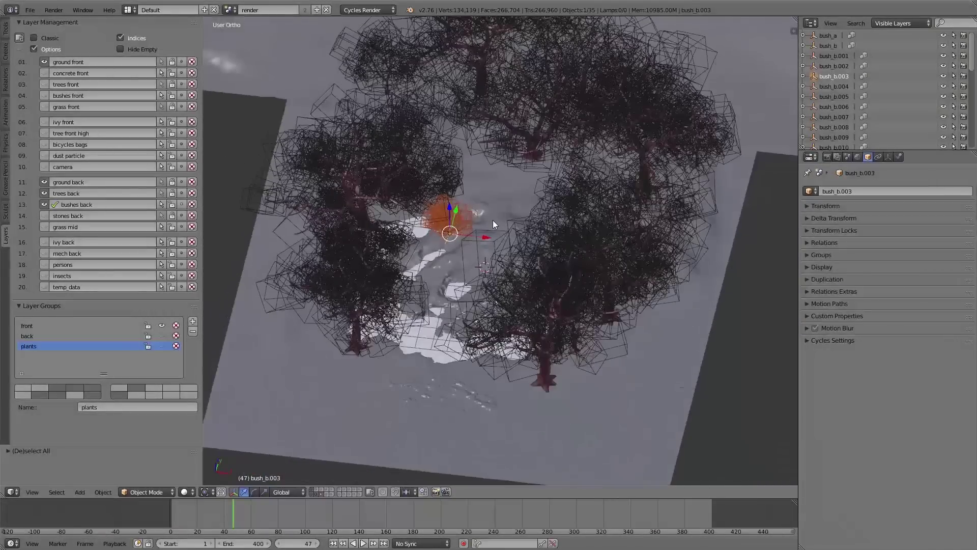
key(g)
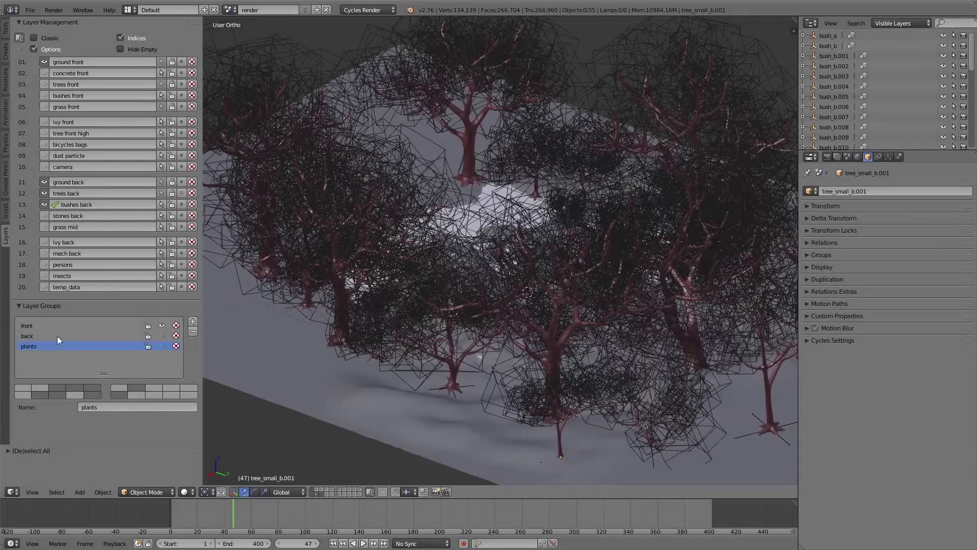
Add a new layer group and include the trees front and bushes front layers in it
click(193, 321)
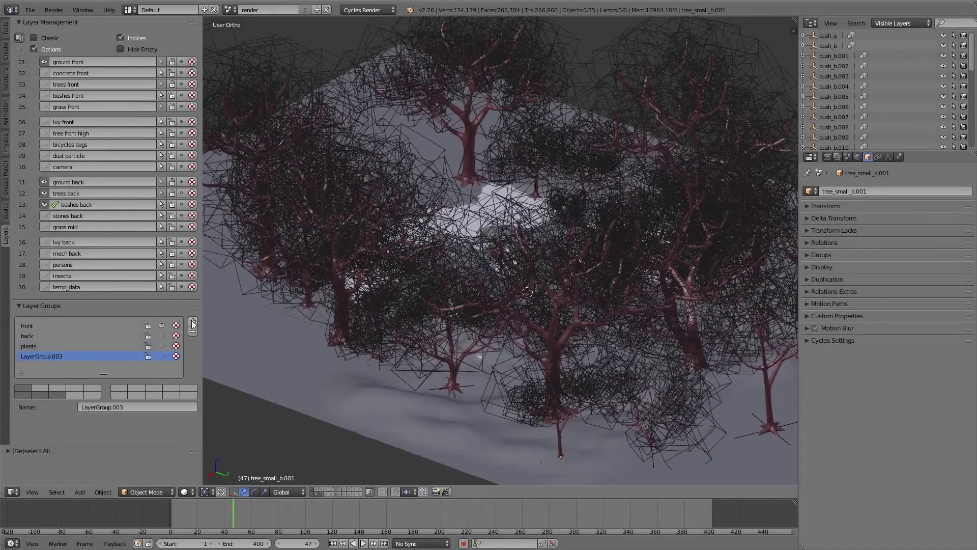
click(79, 389)
click(53, 388)
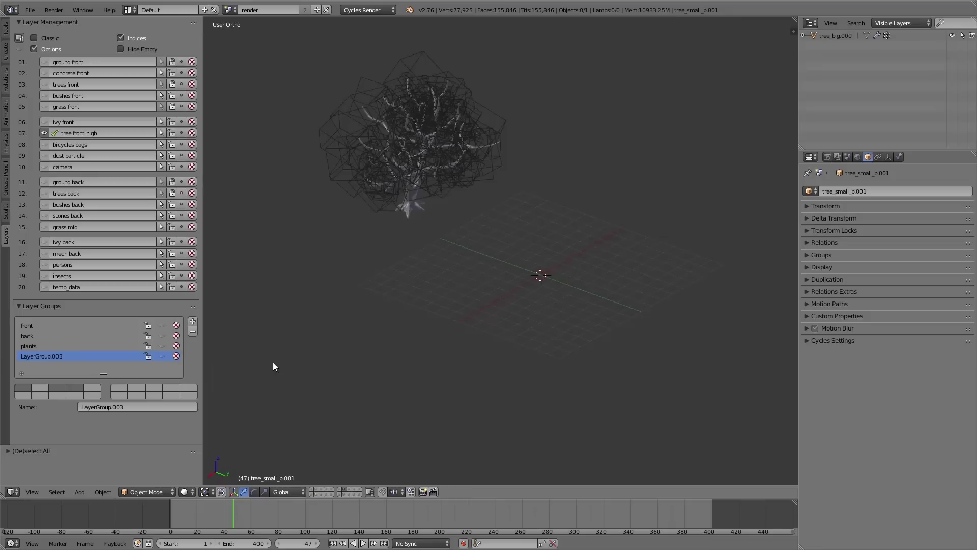
Toggle the visibility of the front, back and plants layer groups to check what each one shows
click(162, 326)
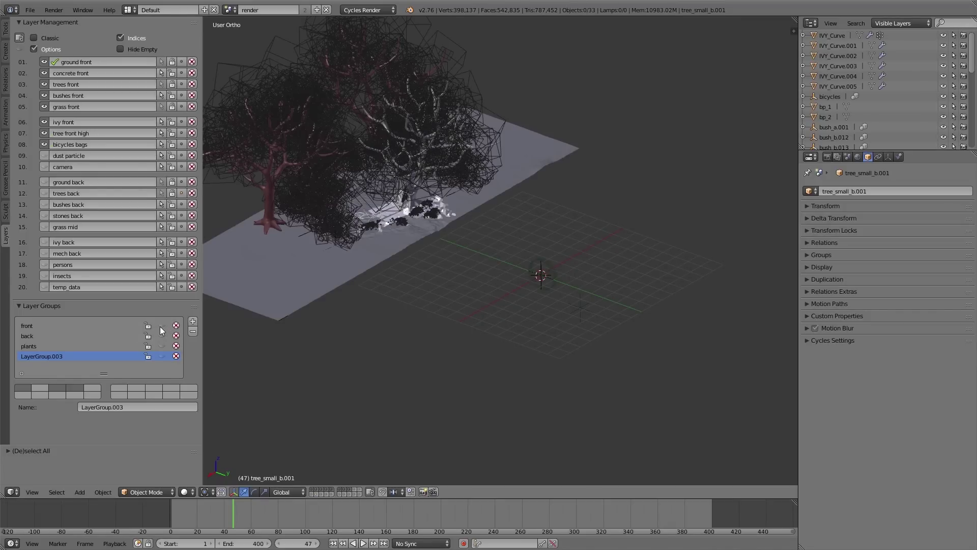
click(162, 334)
click(162, 334)
click(163, 346)
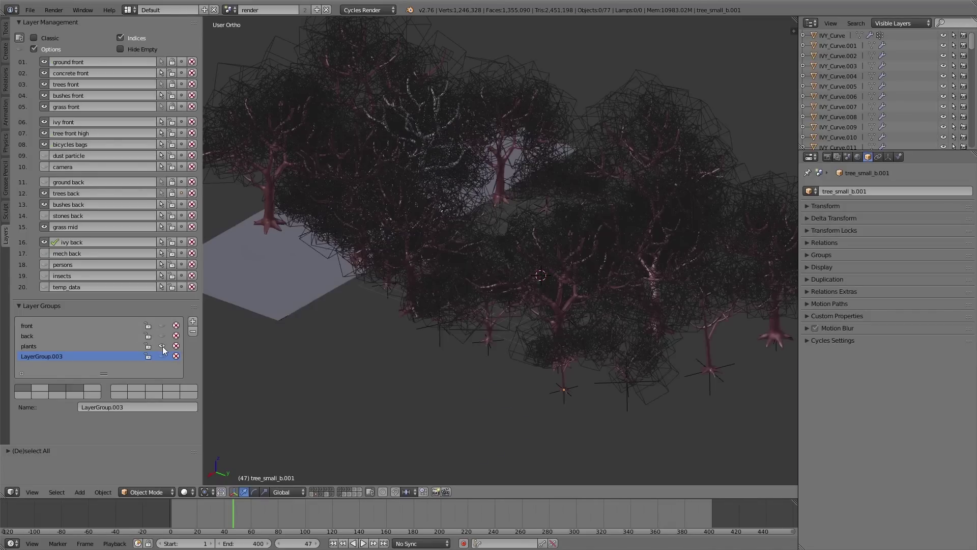
click(163, 347)
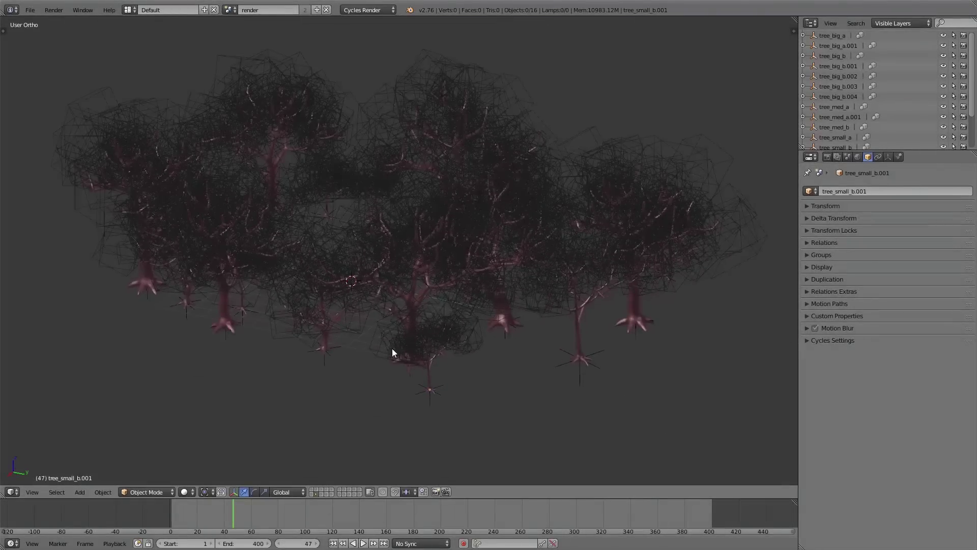
Inspect the trees of the trees back layer and select tree_big_b.001 with its trunk in close view
right_click(409, 318)
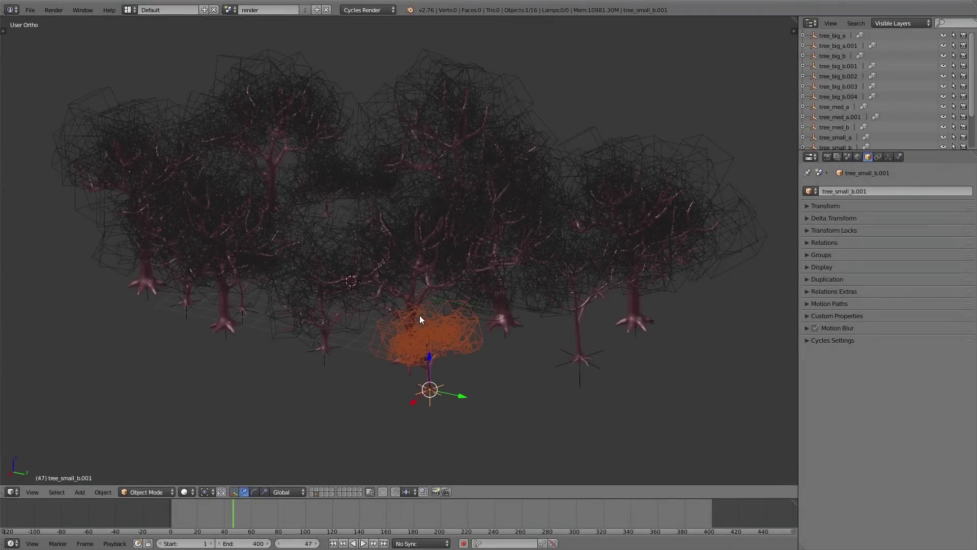
right_click(419, 315)
middle_drag(493, 345, 421, 318)
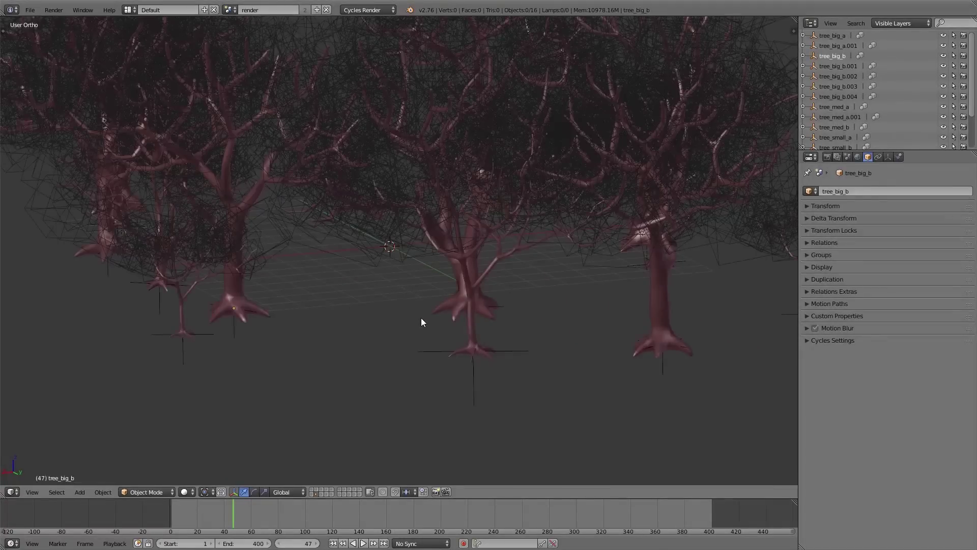
middle_drag(421, 317, 295, 323)
scroll(419, 304, up, 5)
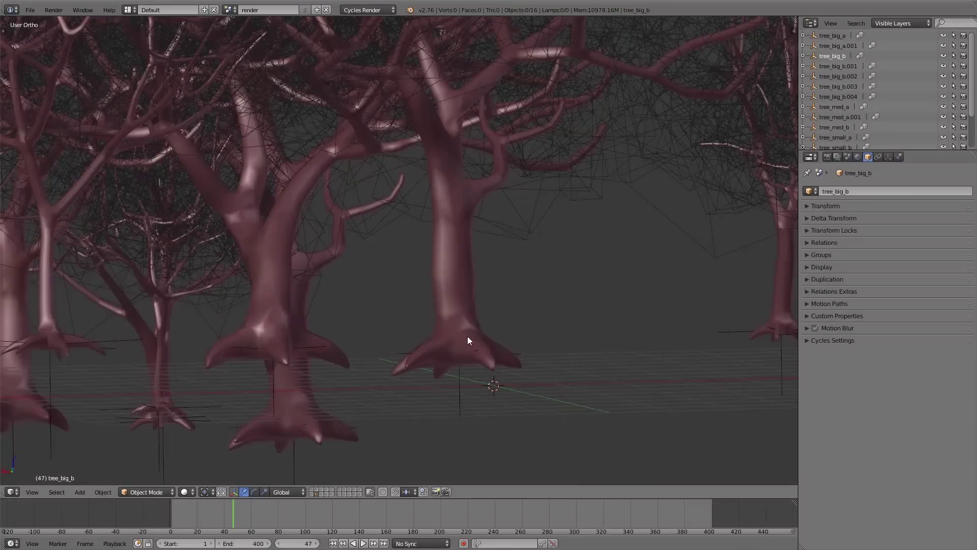
right_click(472, 334)
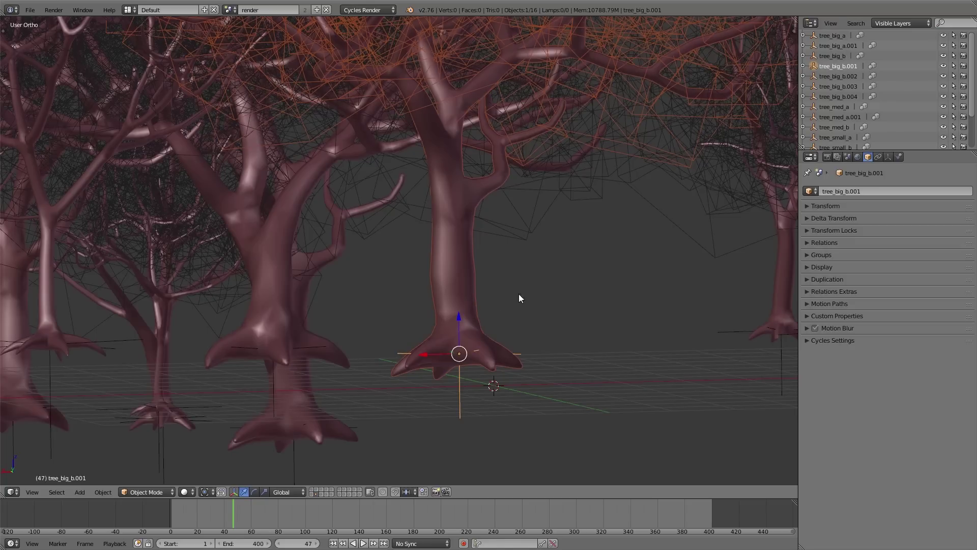
Go to the scene properties and enable Simplify for the render scene
click(848, 158)
key(a)
key(a)
key(a)
click(840, 254)
click(840, 258)
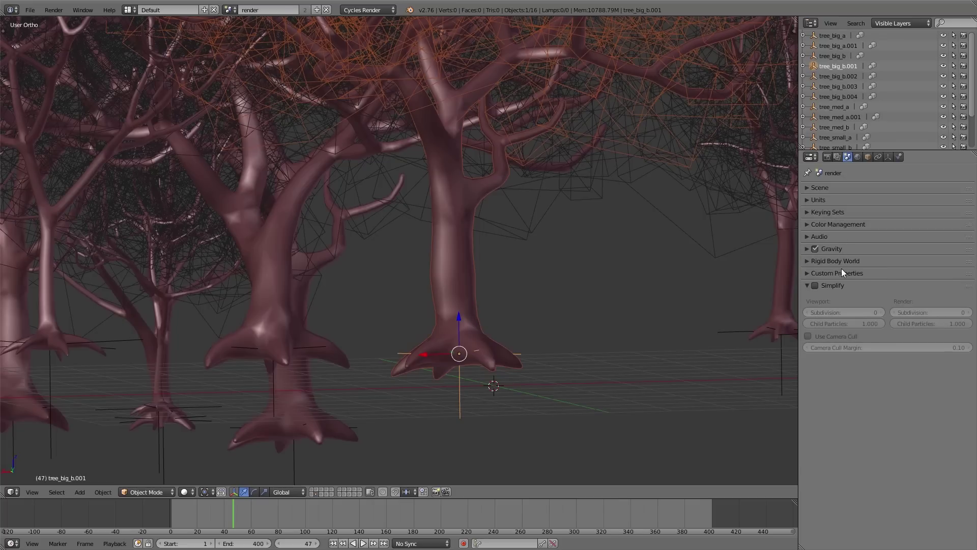
click(815, 285)
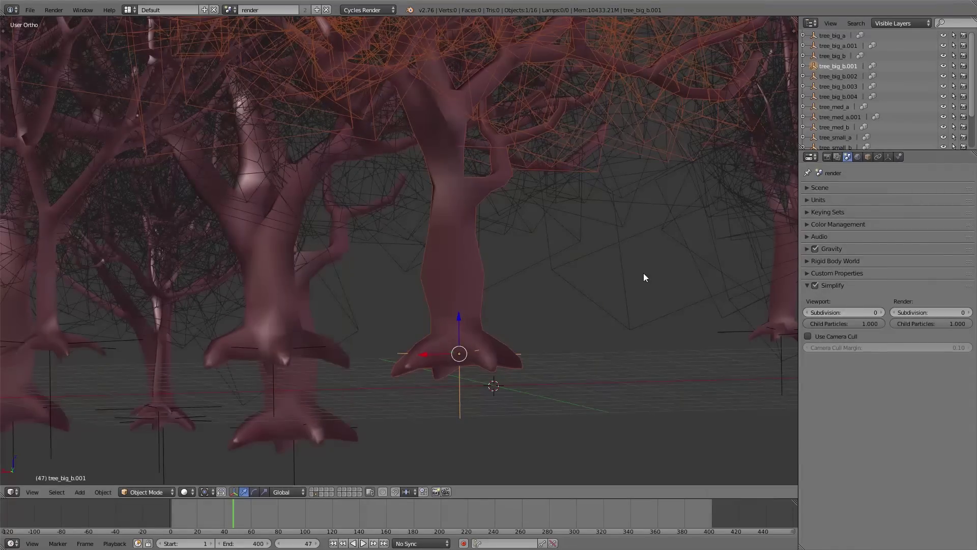
Try a Simplify viewport subdivision of 1, return it to 0, and set the render subdivision to 2
click(881, 312)
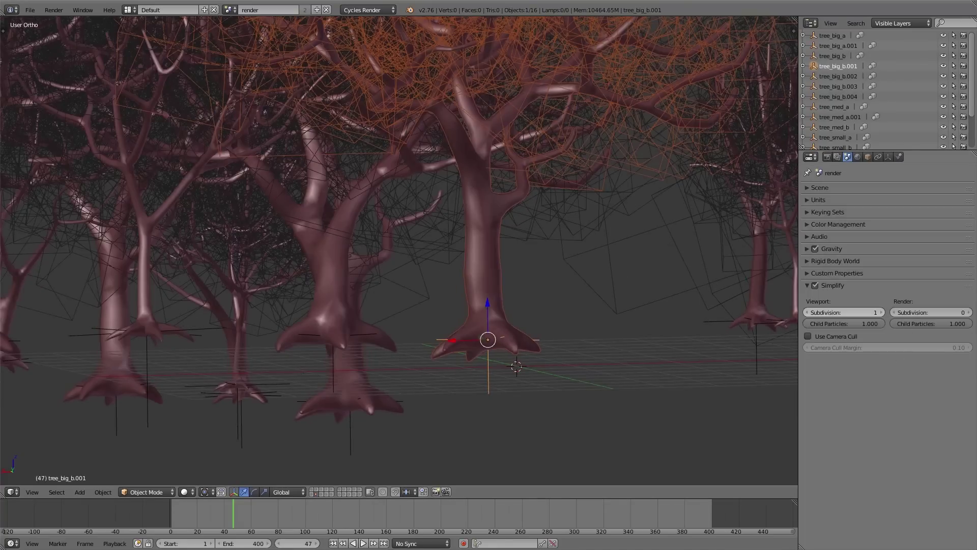
click(808, 313)
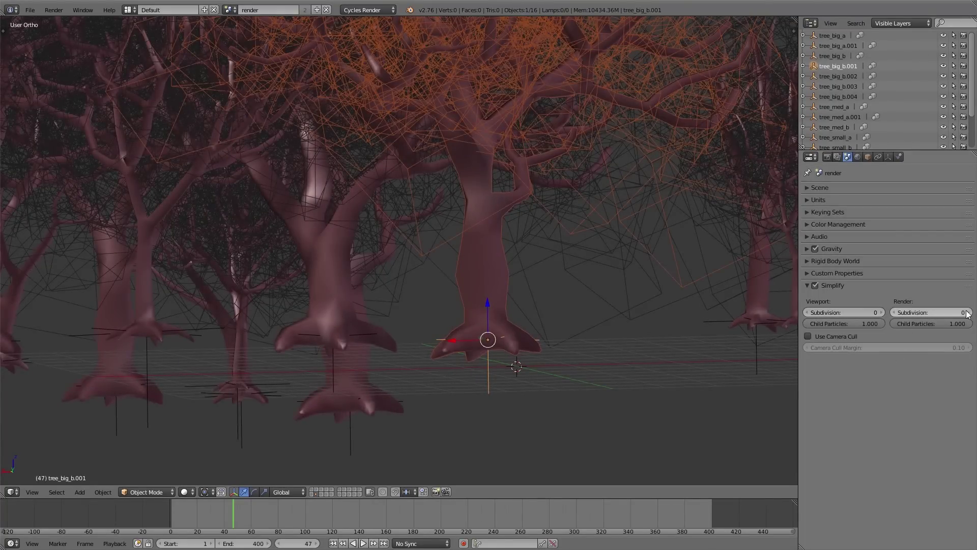
click(970, 313)
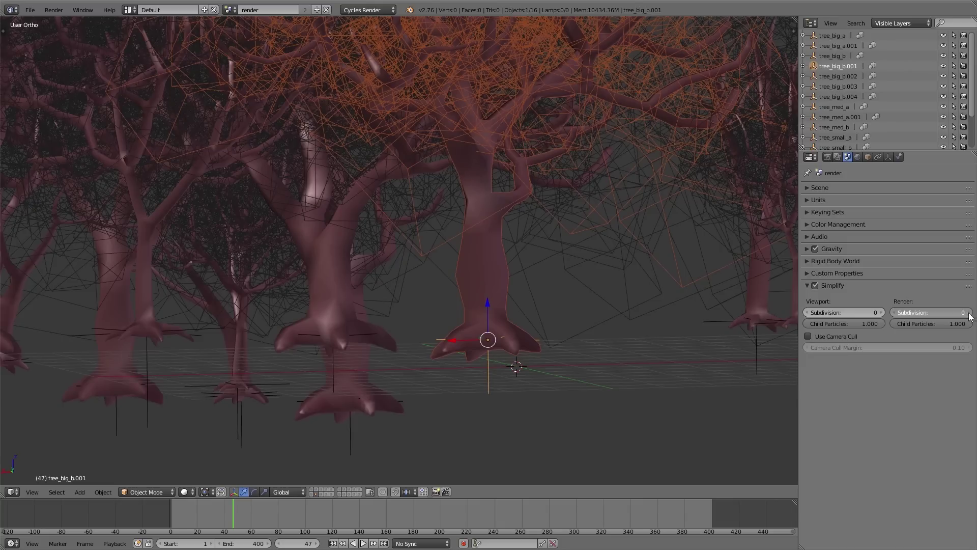
click(970, 313)
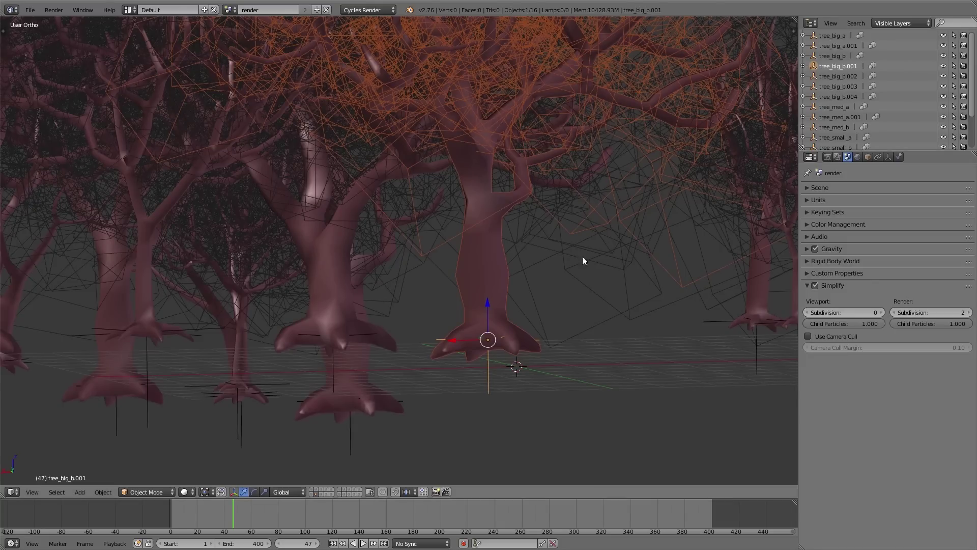
Compare the trees at Simplify viewport subdivision levels 2 and 1
scroll(560, 265, down, 3)
middle_drag(554, 271, 508, 310)
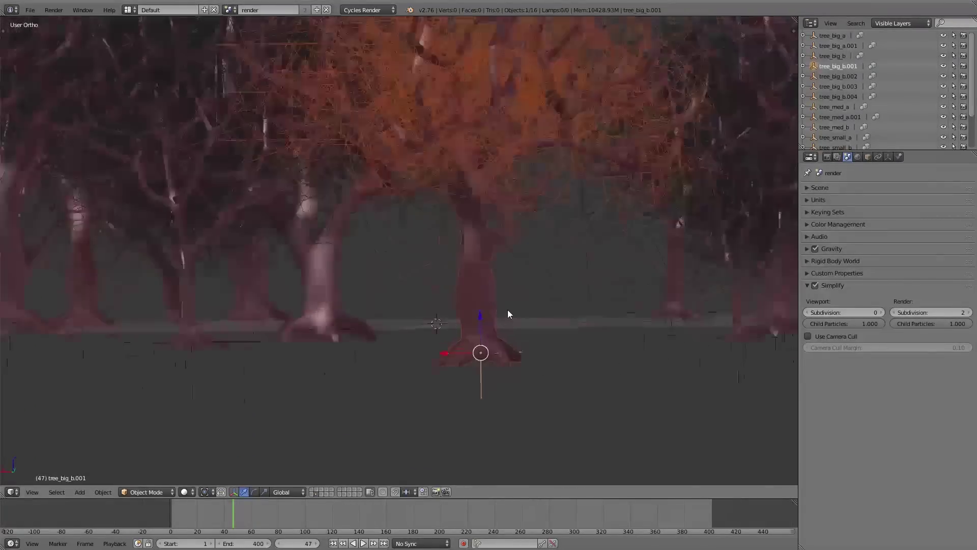
scroll(508, 312, up, 3)
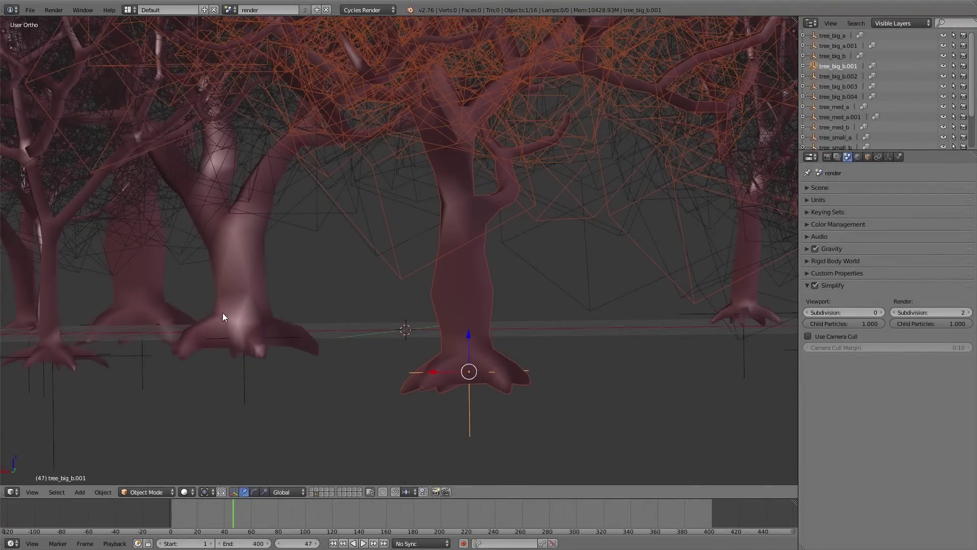
click(879, 312)
click(881, 313)
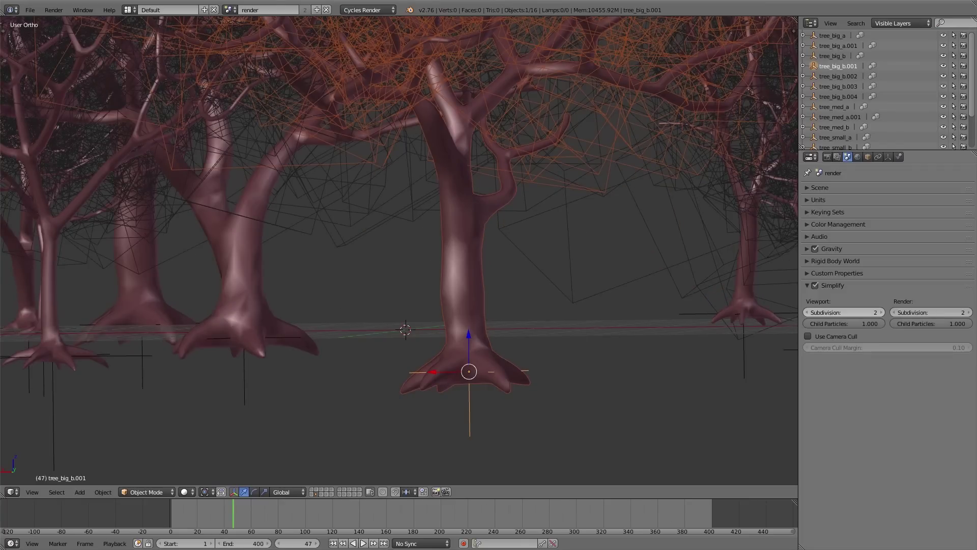
click(804, 313)
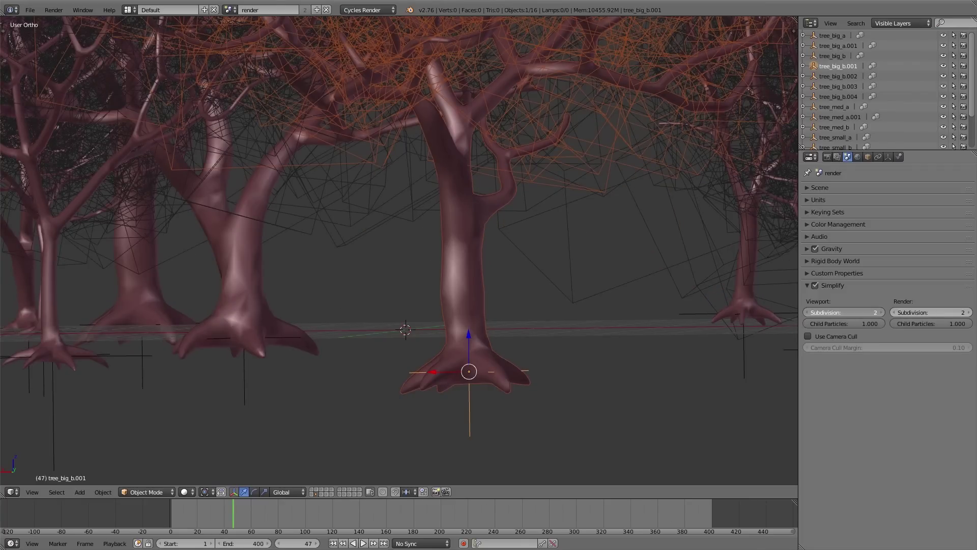
scroll(536, 286, down, 6)
shift+middle_drag(537, 286, 527, 318)
key(a)
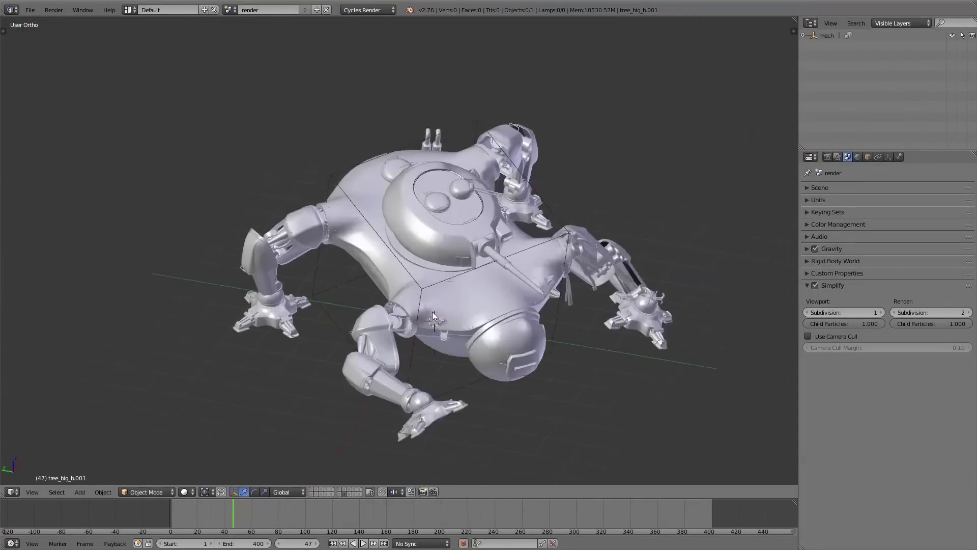
scroll(432, 311, up, 3)
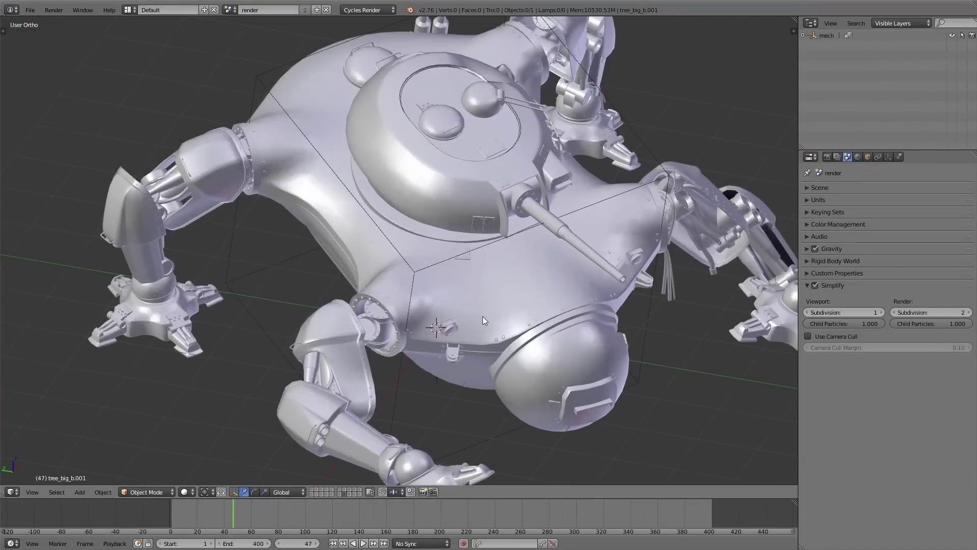
Toggle Simplify off and on for the mech, set its viewport subdivision to 0, and select the mech
click(816, 285)
click(816, 285)
click(810, 313)
middle_drag(488, 286, 444, 329)
scroll(479, 294, down, 4)
right_click(448, 349)
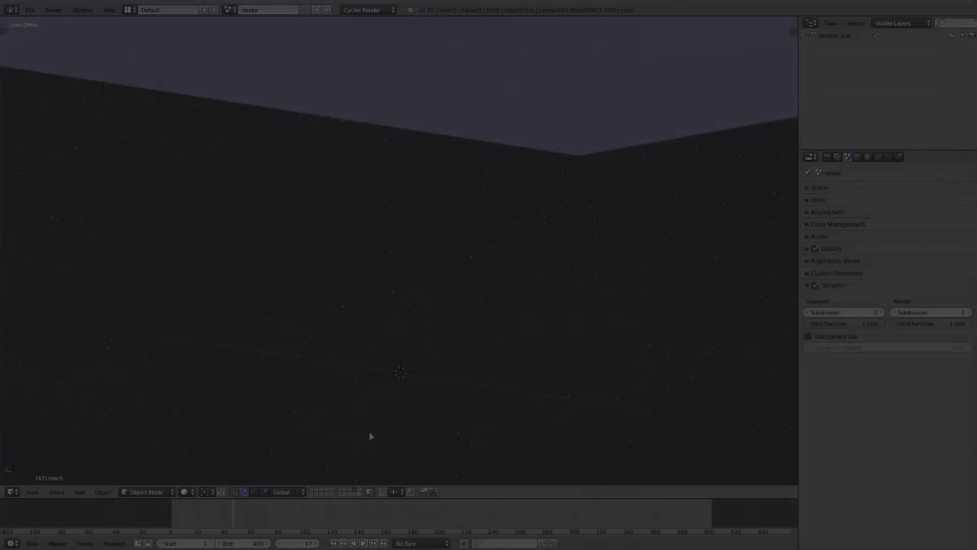
Select the emitter_dust plane and play the animation to watch its particles
scroll(469, 283, down, 3)
middle_drag(469, 283, 485, 273)
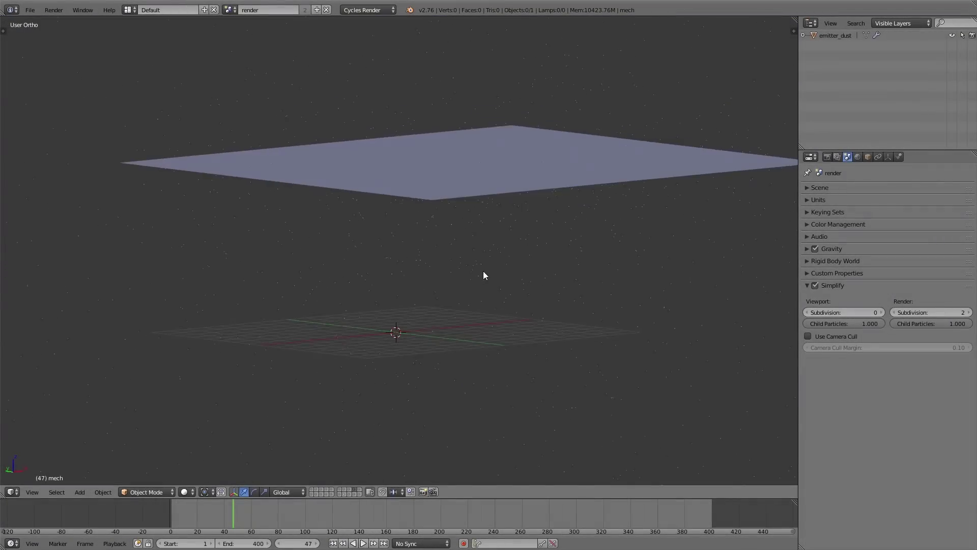
right_click(475, 172)
scroll(491, 258, up, 2)
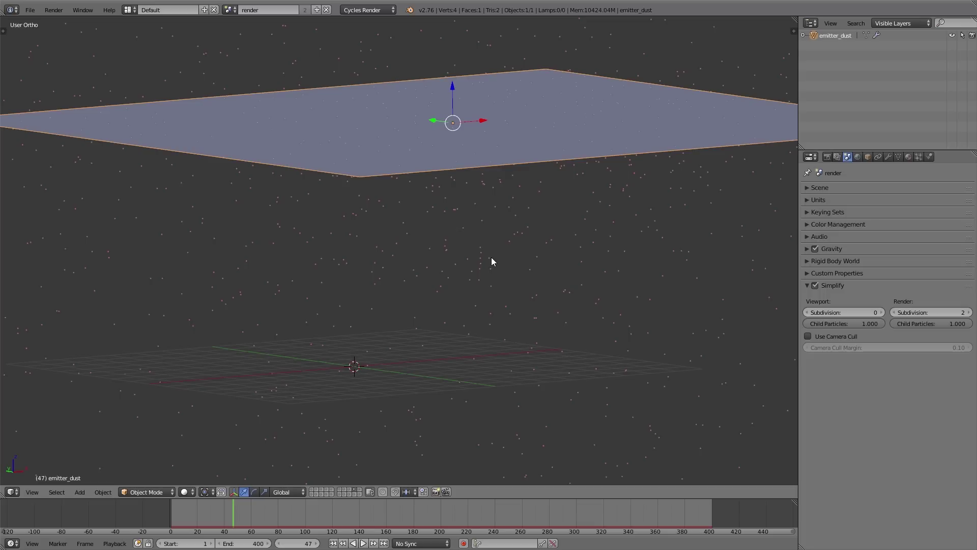
click(152, 515)
key(alt+a)
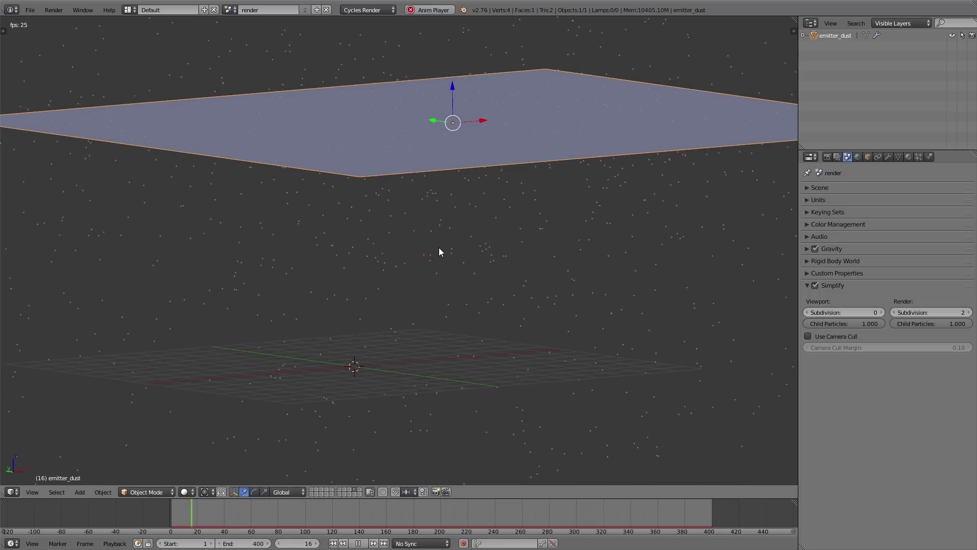
Examine the dust particles up close during playback, stop the animation, and inspect the shape of a single particle
scroll(440, 247, up, 3)
key(KP_5)
scroll(439, 247, up, 5)
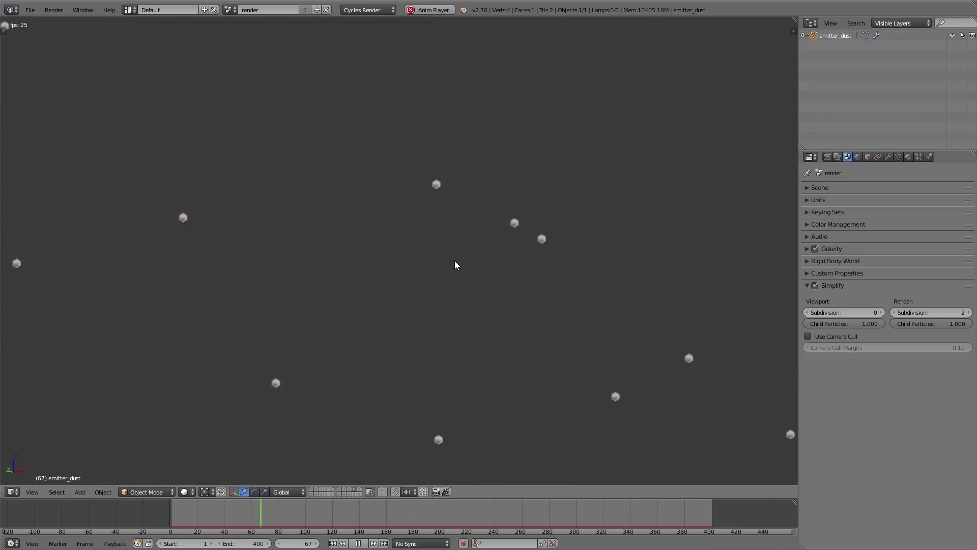
key(alt+a)
scroll(419, 167, up, 15)
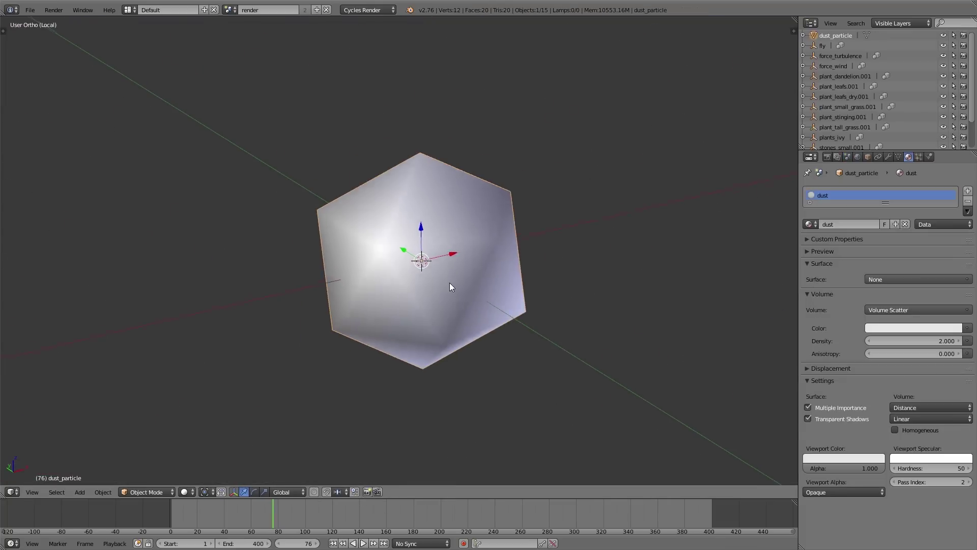
scroll(450, 282, down, 1)
Preview the dust particle in rendered shading and set its Volume Scatter density to 0.1
key(shift+z)
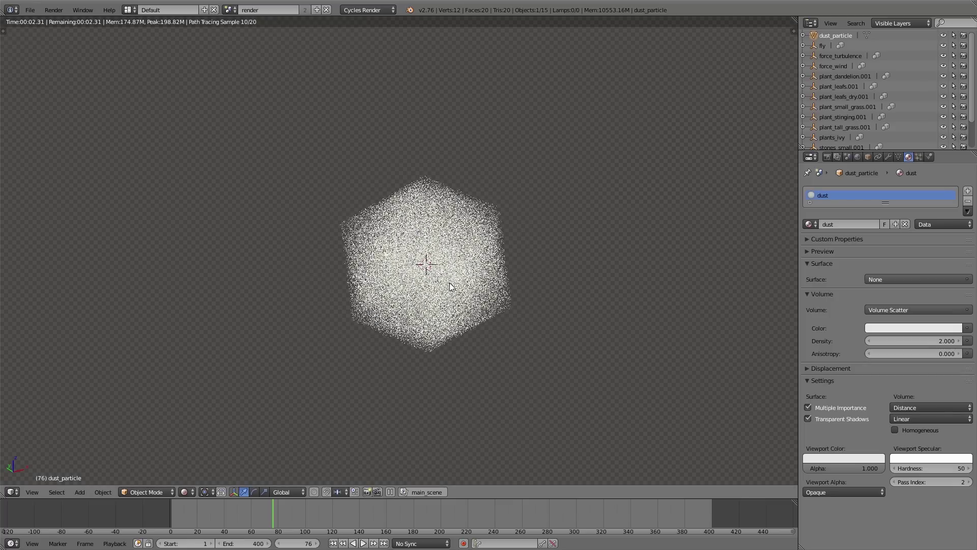
drag(906, 341, 806, 341)
click(954, 341)
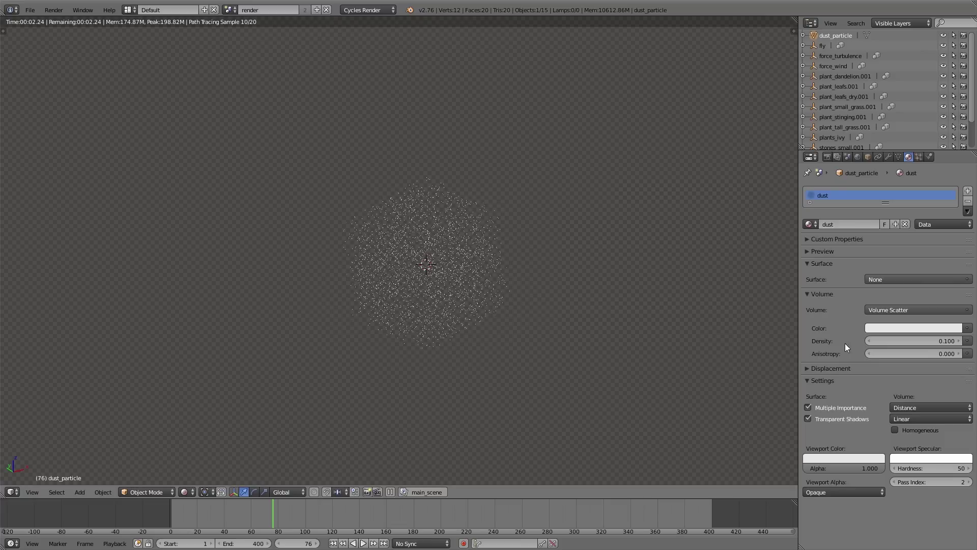
drag(927, 341, 927, 341)
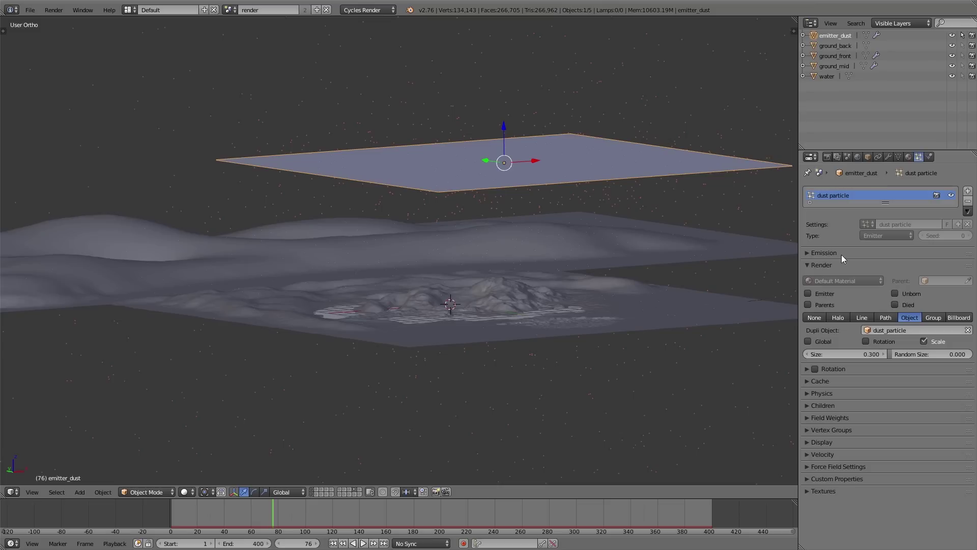
Show the emission settings of the dust particle system on emitter_dust
click(829, 254)
click(826, 252)
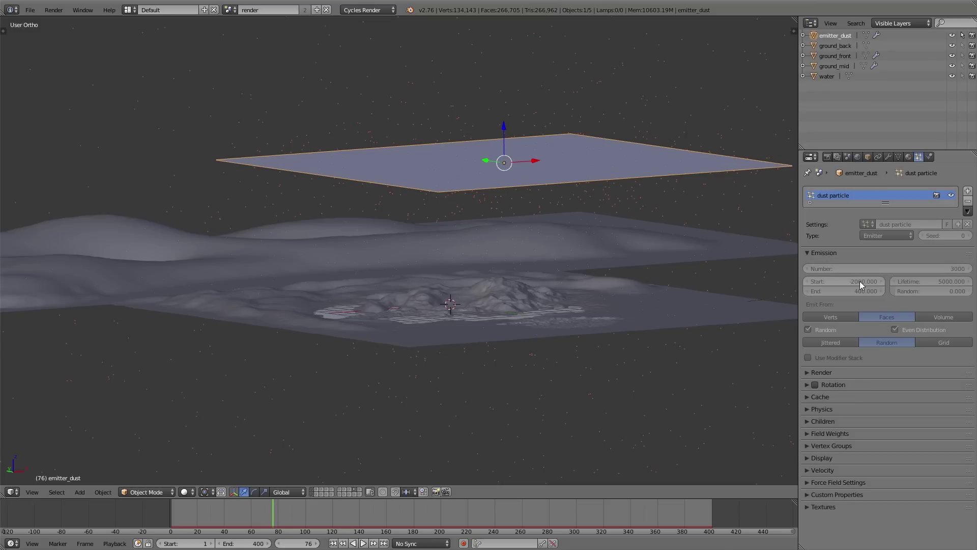
Return to the first frames of the timeline and play the animation to check the dust emission from the plane
click(203, 515)
key(alt+a)
drag(179, 516, 163, 515)
key(alt+a)
middle_drag(583, 197, 556, 194)
scroll(511, 258, up, 2)
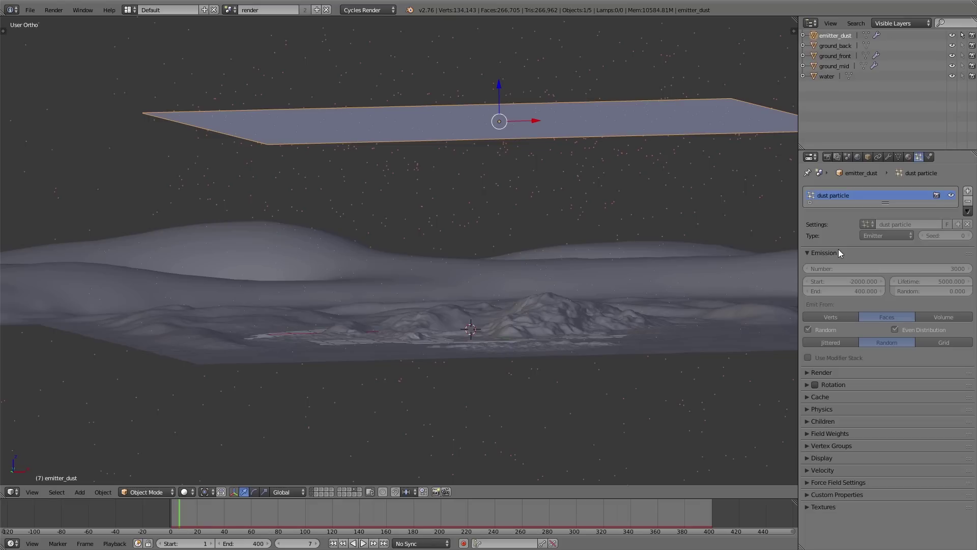
Collapse the emission settings and examine the velocity settings of the dust particle system
click(836, 253)
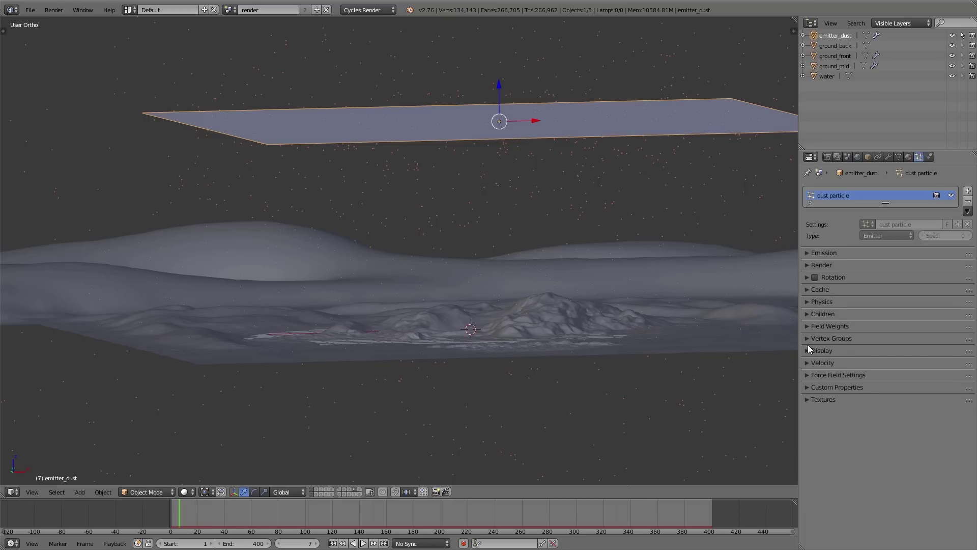
click(815, 362)
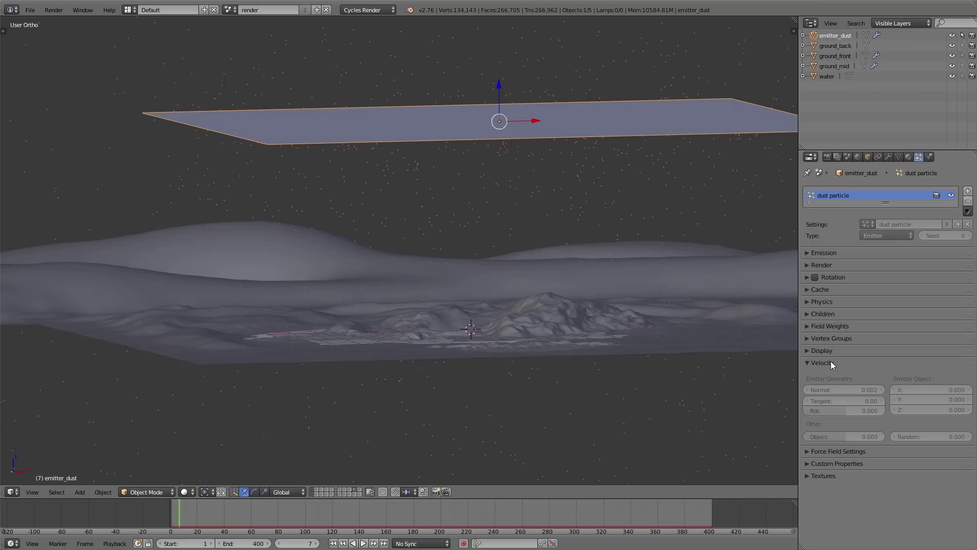
scroll(564, 143, up, 2)
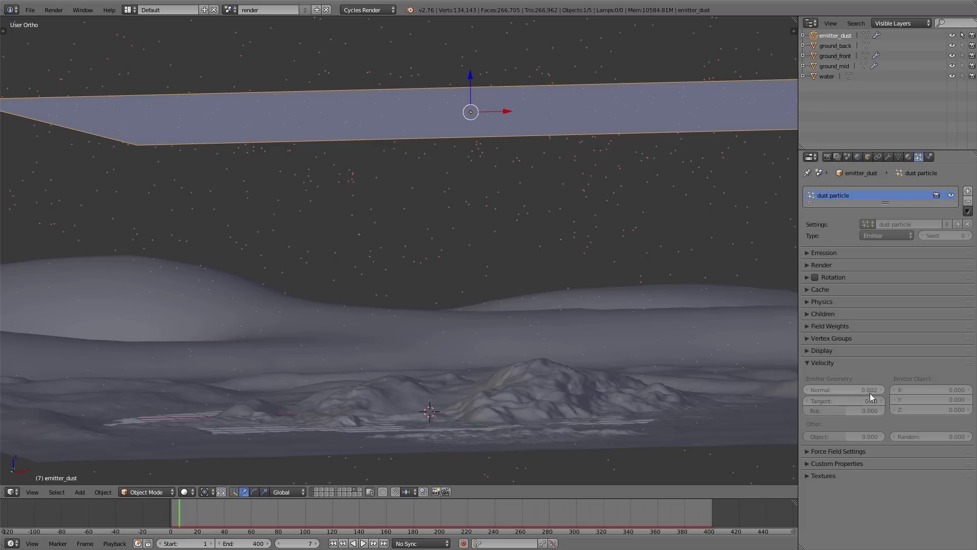
Show the dust particle system's field weights in place of its velocity settings, and play the animation to check the particles' drift
click(833, 362)
click(835, 325)
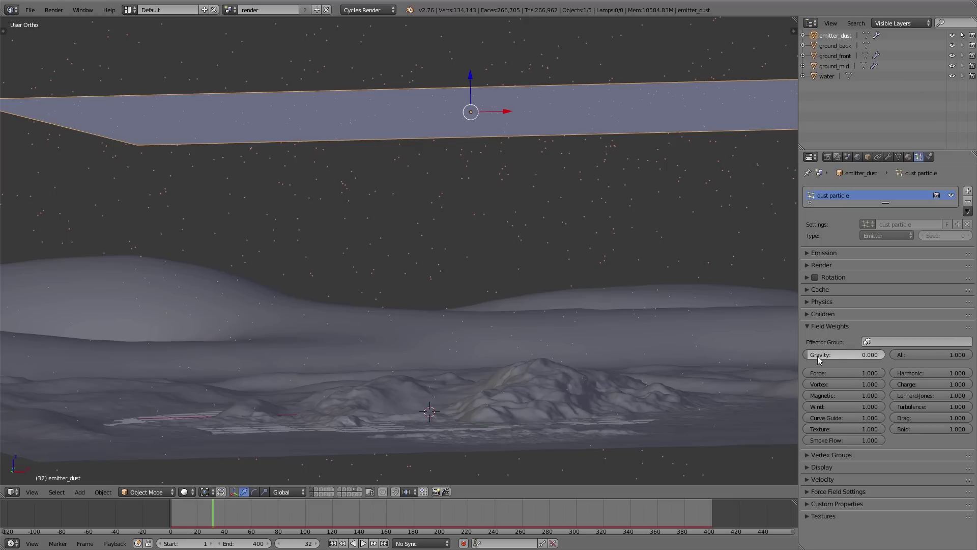
key(alt+a)
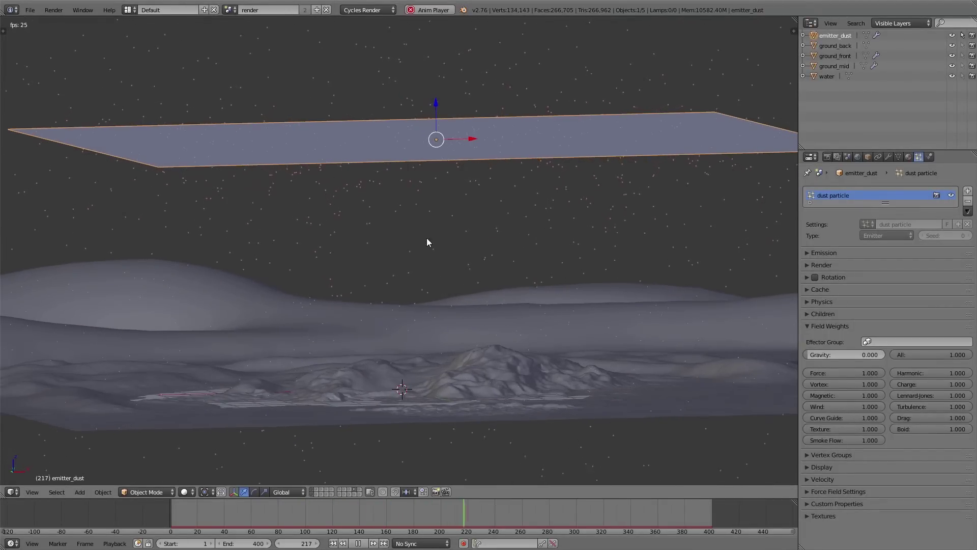
Show the dust particle system's physics settings in place of the field weights, and stop the playback
click(834, 325)
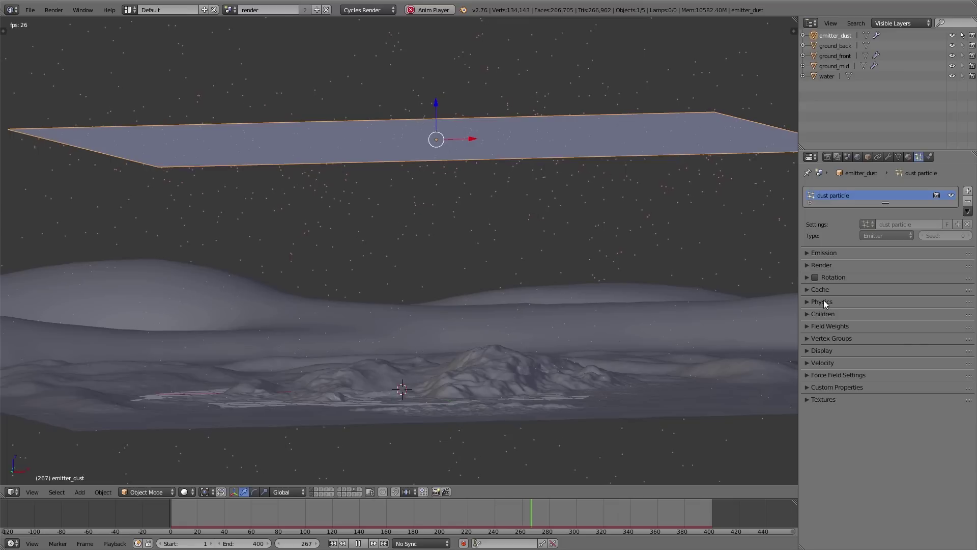
click(824, 301)
key(alt+a)
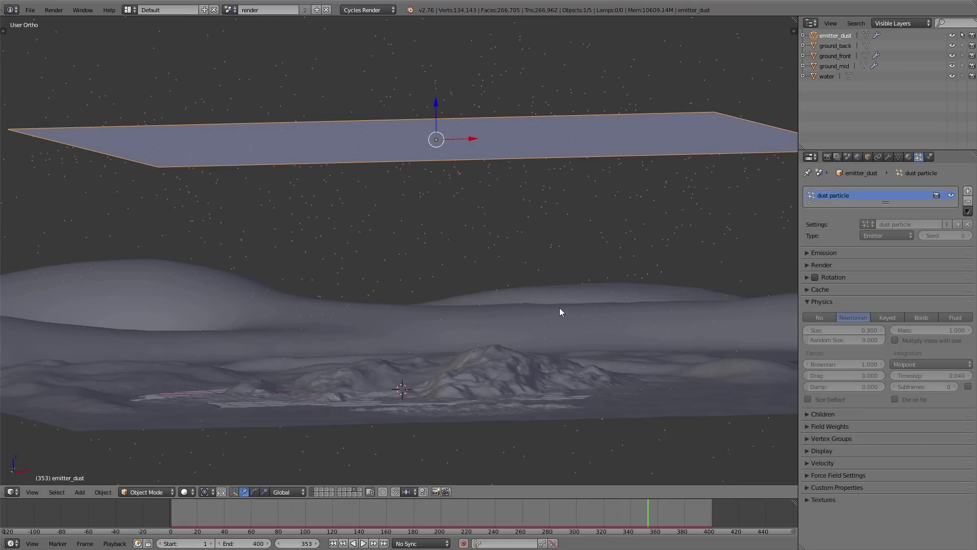
Play the animation again and watch the floating dust up close through the camera view
key(alt+a)
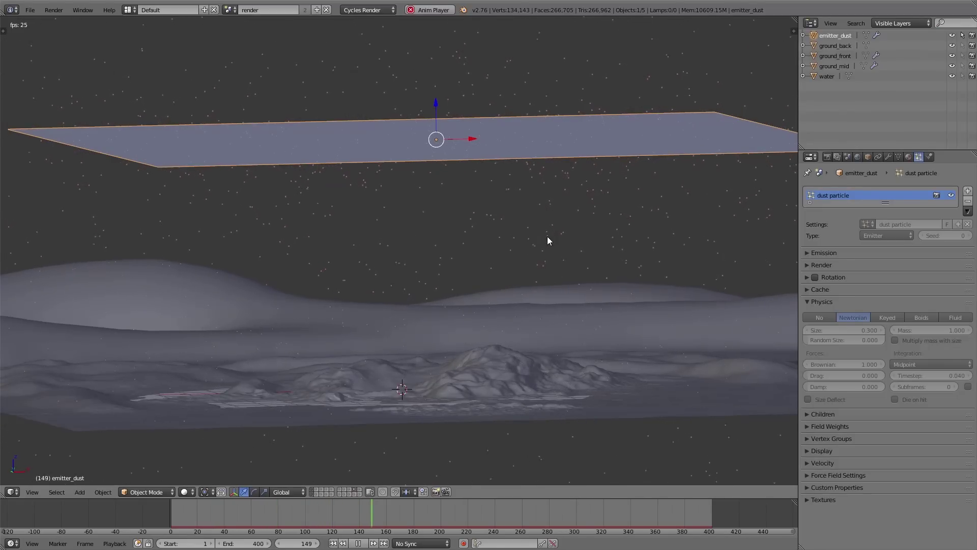
key(KP_0)
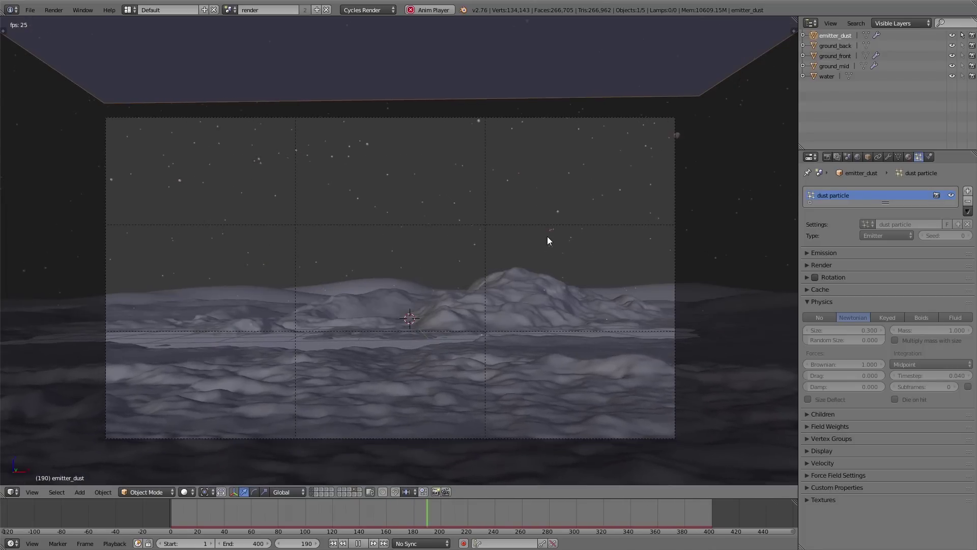
scroll(499, 227, up, 1)
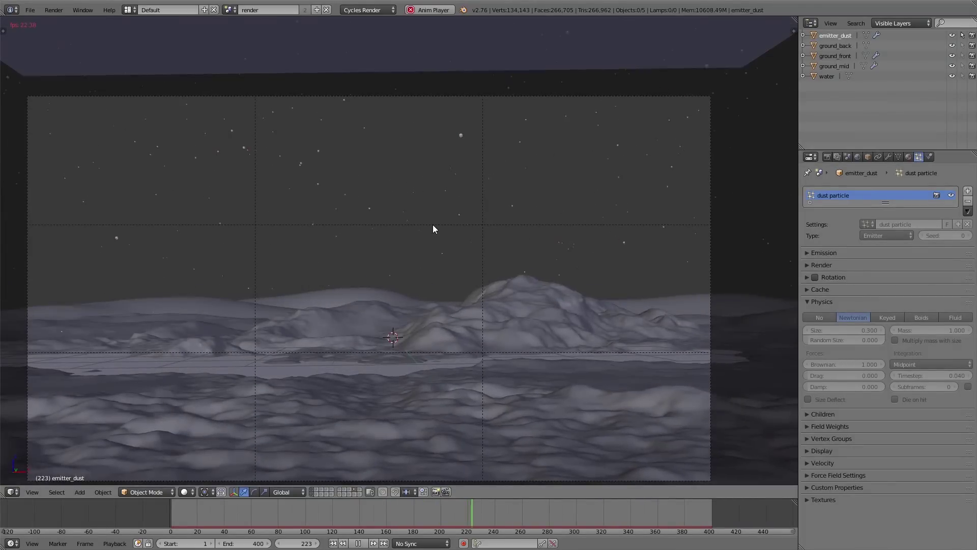
scroll(429, 228, up, 1)
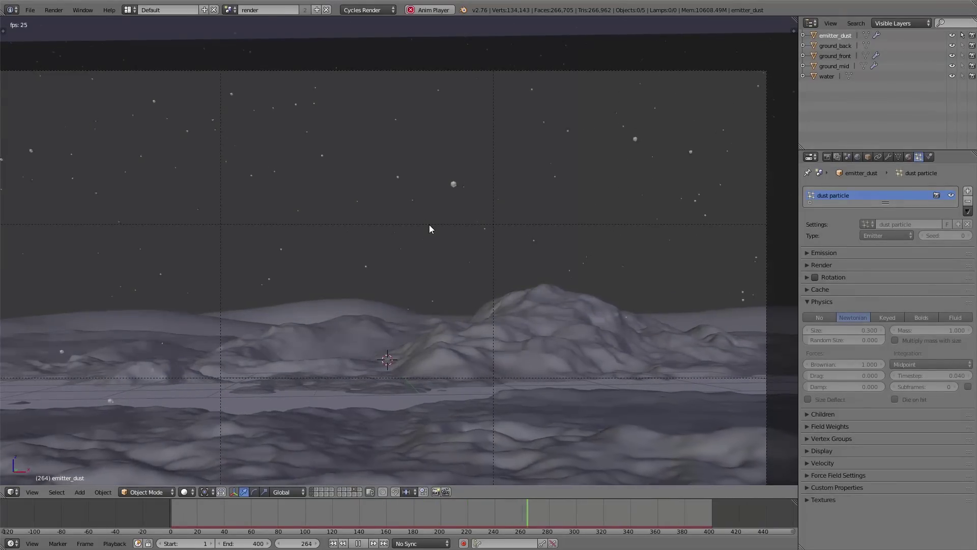